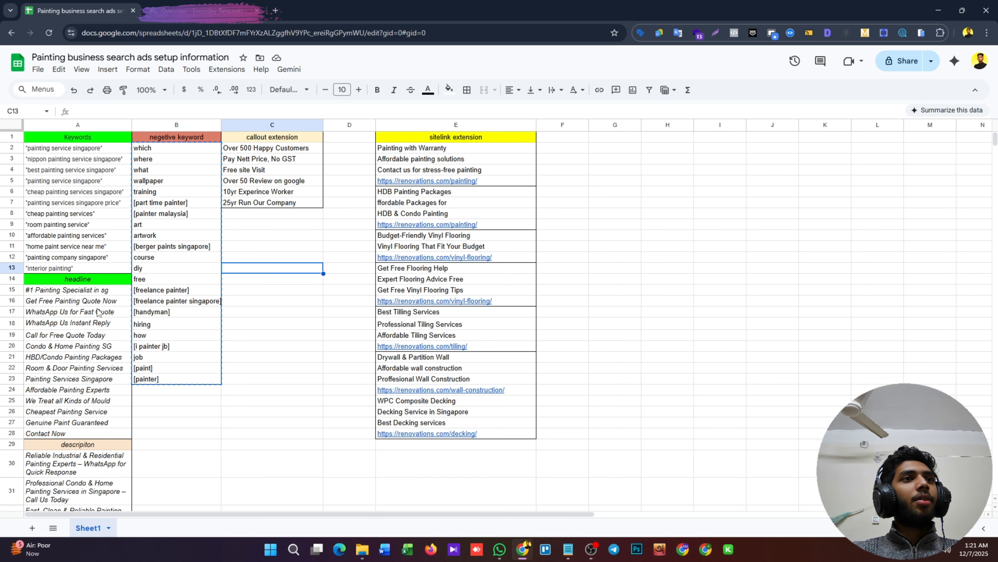
{"action": "scroll", "coordinate": [96, 359], "scroll_direction": "down", "scroll_amount": 1}
{"action": "scroll", "coordinate": [103, 448], "scroll_direction": "up", "scroll_amount": 1}
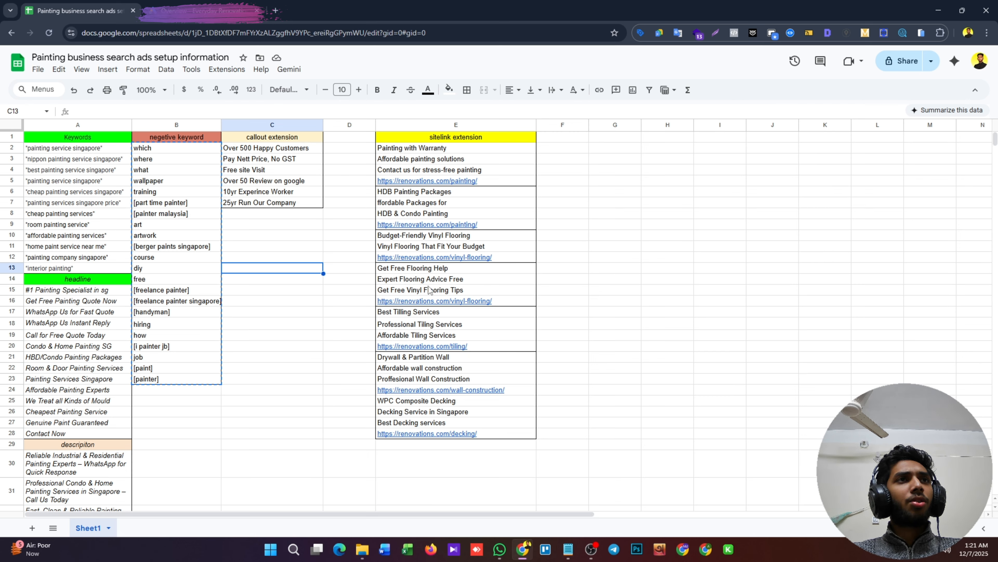
{"action": "left_click", "coordinate": [328, 291]}
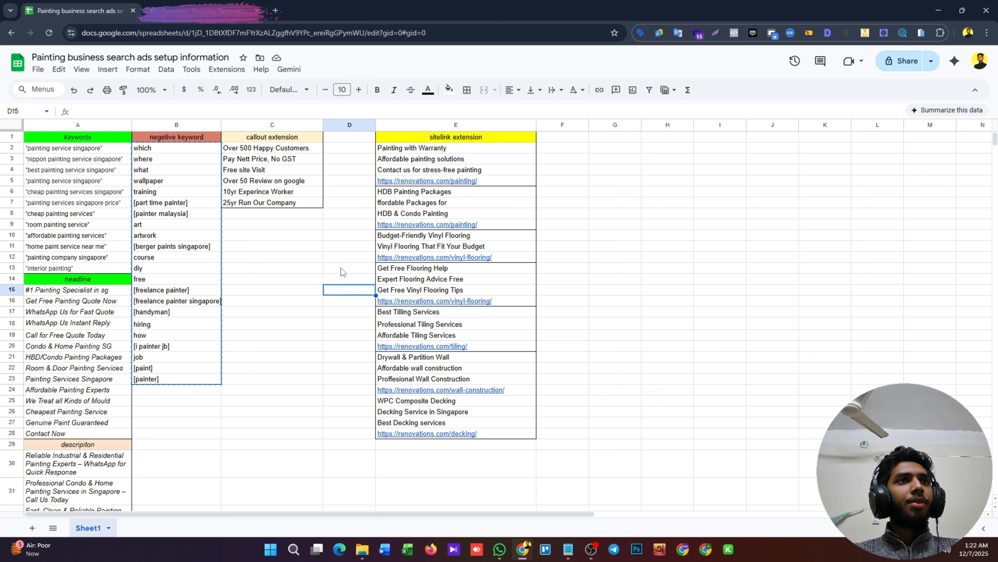
{"action": "scroll", "coordinate": [304, 267], "scroll_direction": "down", "scroll_amount": 3}
{"action": "scroll", "coordinate": [304, 267], "scroll_direction": "up", "scroll_amount": 3}
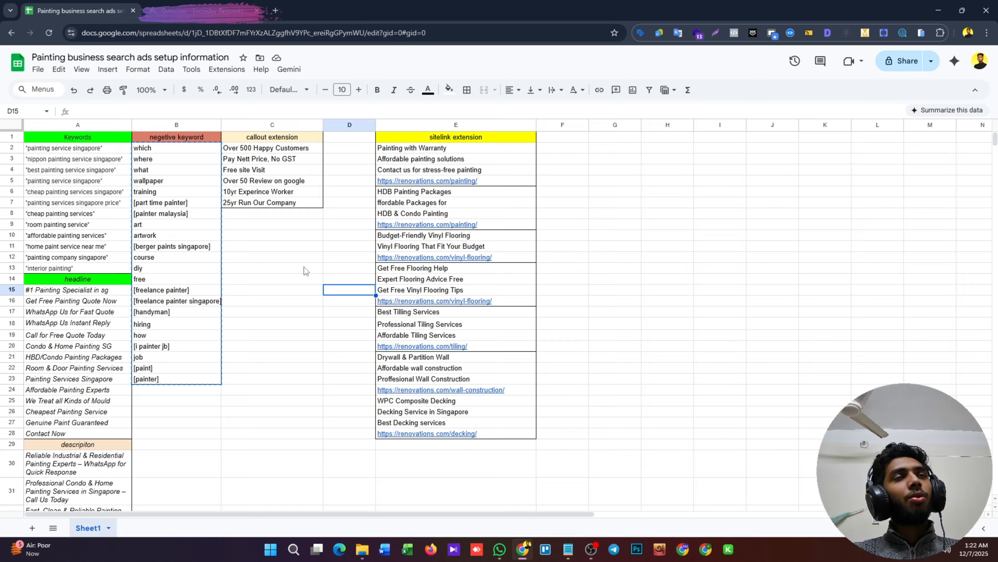
Switch to Google Ads and start a new campaign with the Leads objective
{"action": "left_click", "coordinate": [202, 10]}
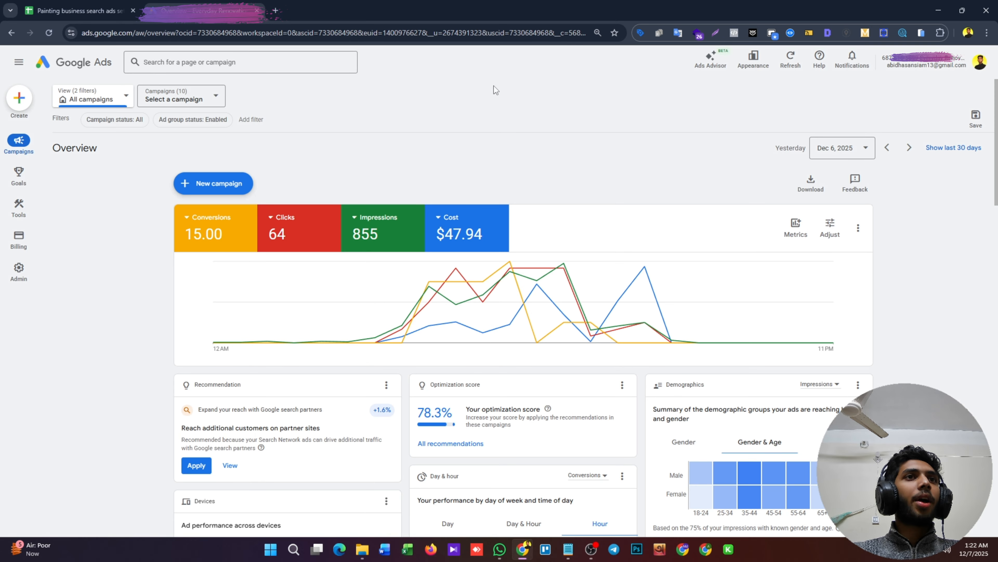
{"action": "left_click", "coordinate": [17, 100]}
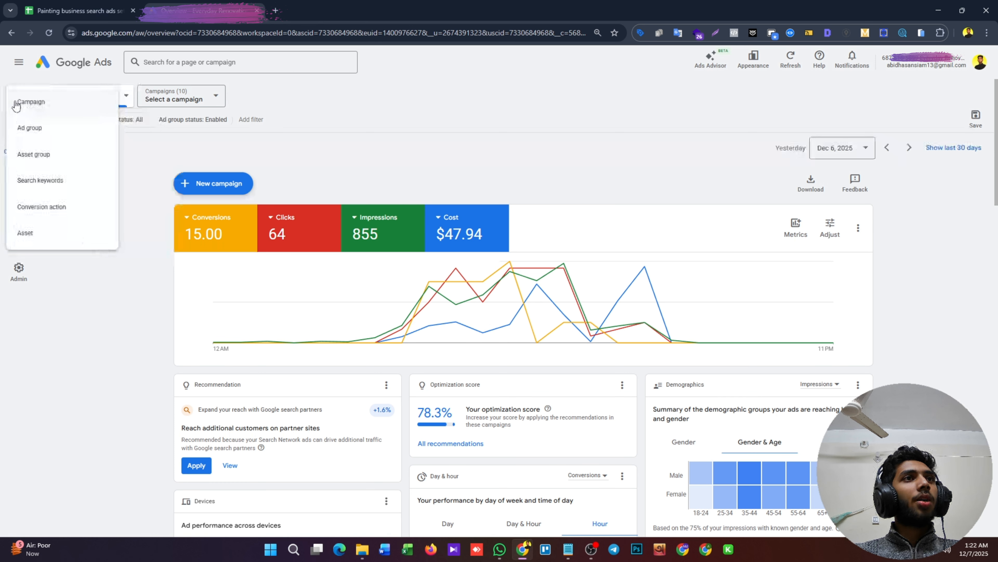
{"action": "left_click", "coordinate": [69, 107]}
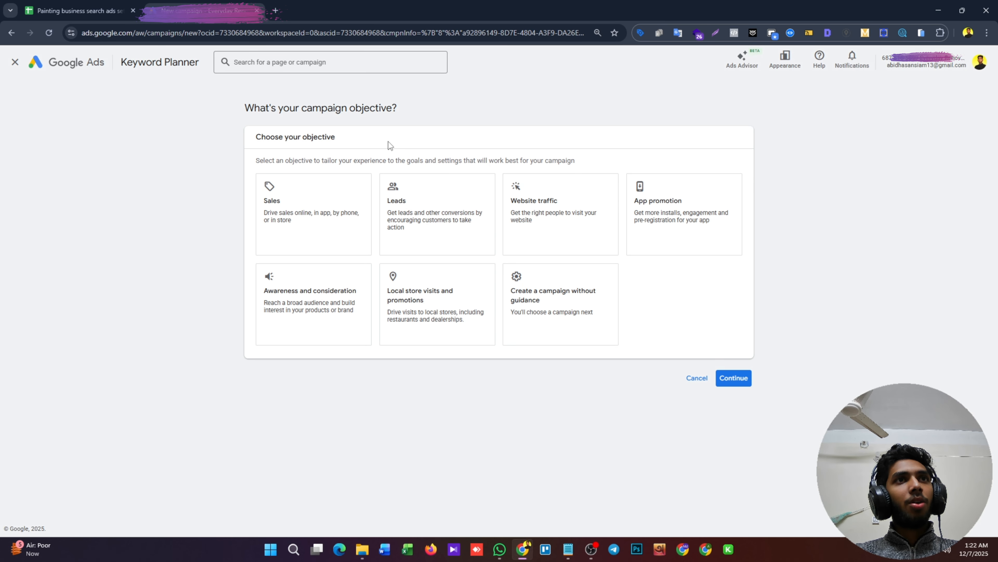
{"action": "left_click", "coordinate": [410, 189]}
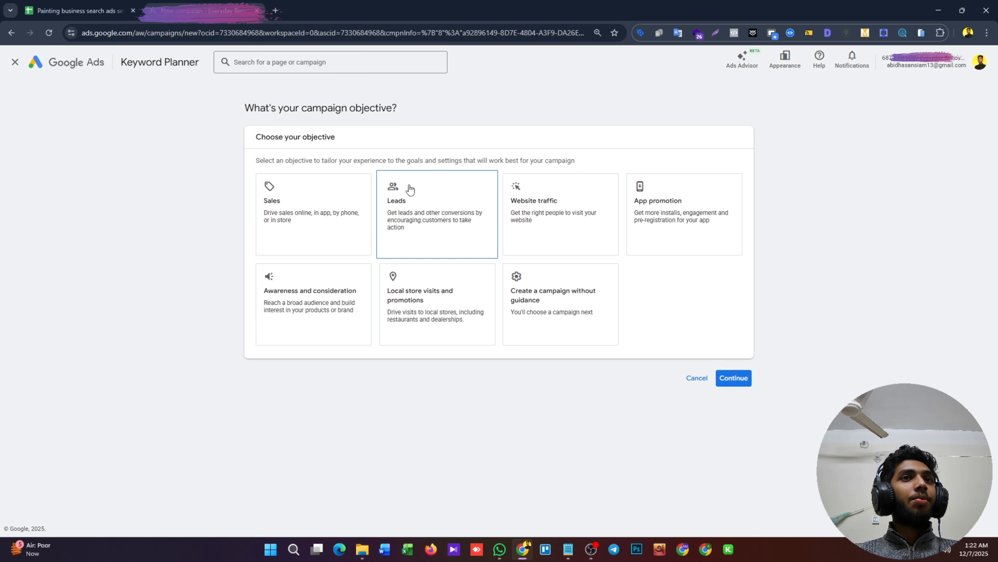
{"action": "left_click", "coordinate": [424, 201]}
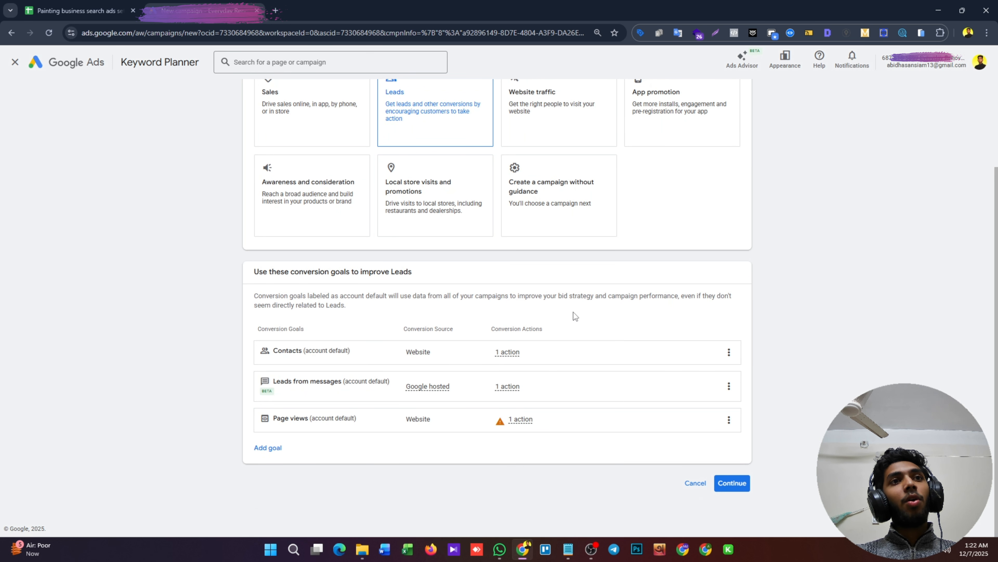
Remove the Leads from messages and Page views conversion goals from the campaign
{"action": "left_click", "coordinate": [729, 386]}
{"action": "left_click", "coordinate": [770, 394]}
{"action": "left_click", "coordinate": [597, 320]}
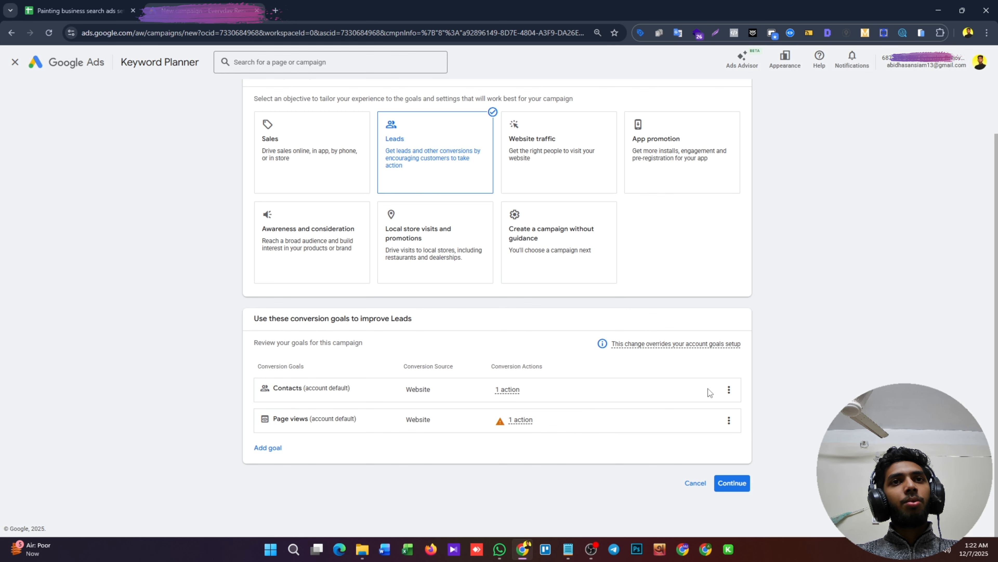
{"action": "left_click", "coordinate": [728, 419]}
{"action": "left_click", "coordinate": [738, 426]}
{"action": "left_click", "coordinate": [596, 321]}
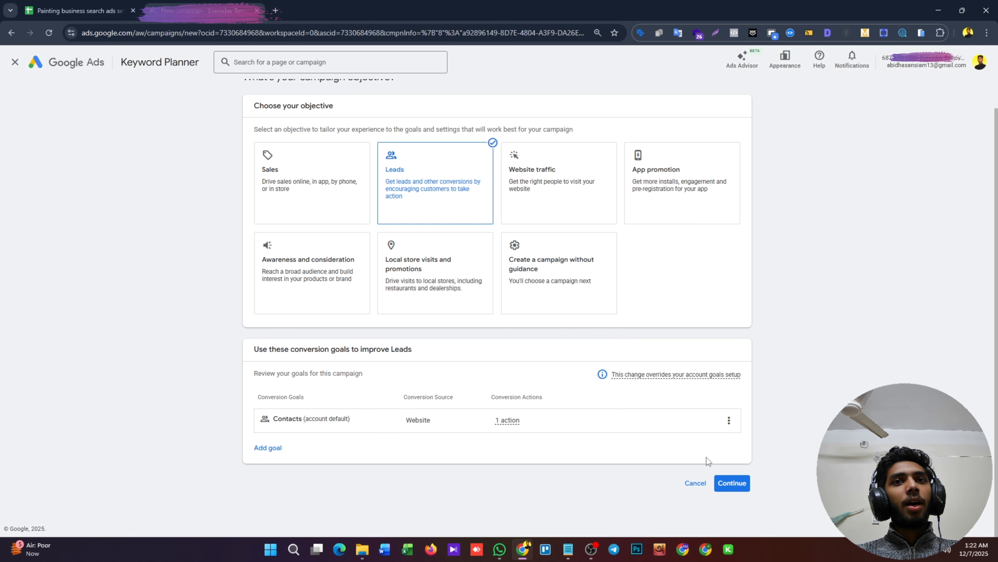
Add Phone call leads as a conversion goal and continue to the campaign type selection
{"action": "left_click", "coordinate": [276, 447]}
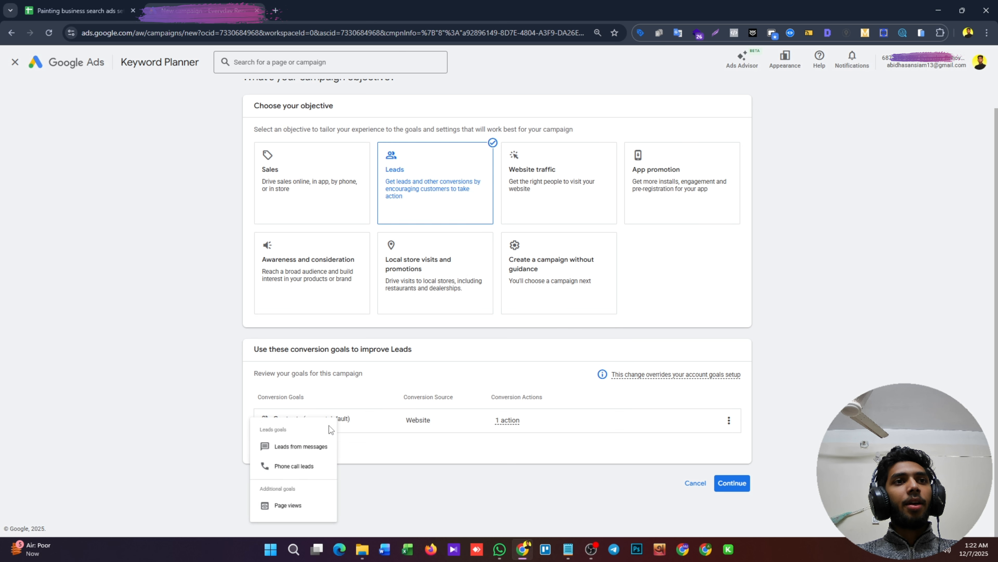
{"action": "left_click", "coordinate": [282, 474]}
{"action": "left_click", "coordinate": [731, 514]}
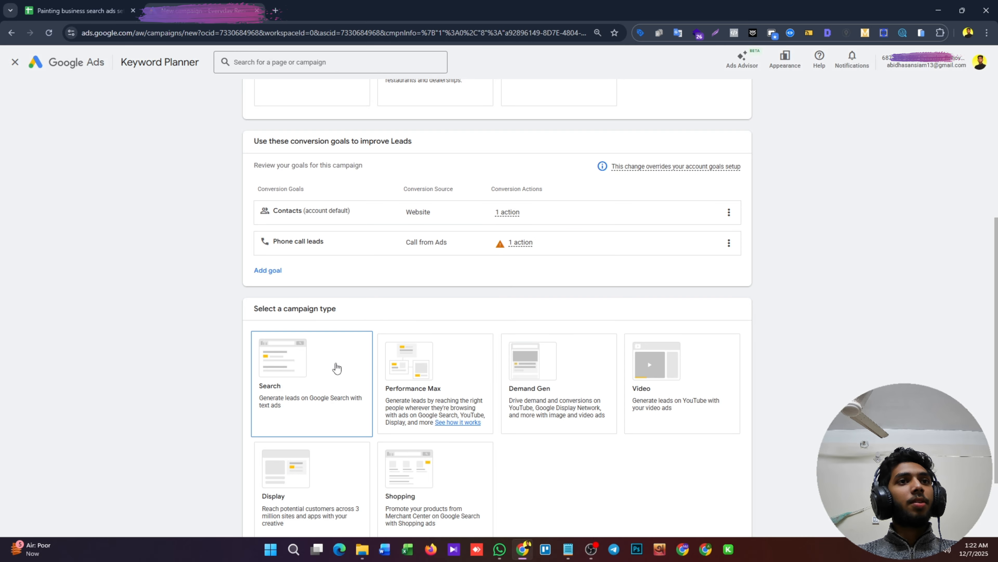
Choose the Search campaign type with Website visits as the way to reach the goal, and continue
{"action": "left_click", "coordinate": [336, 367]}
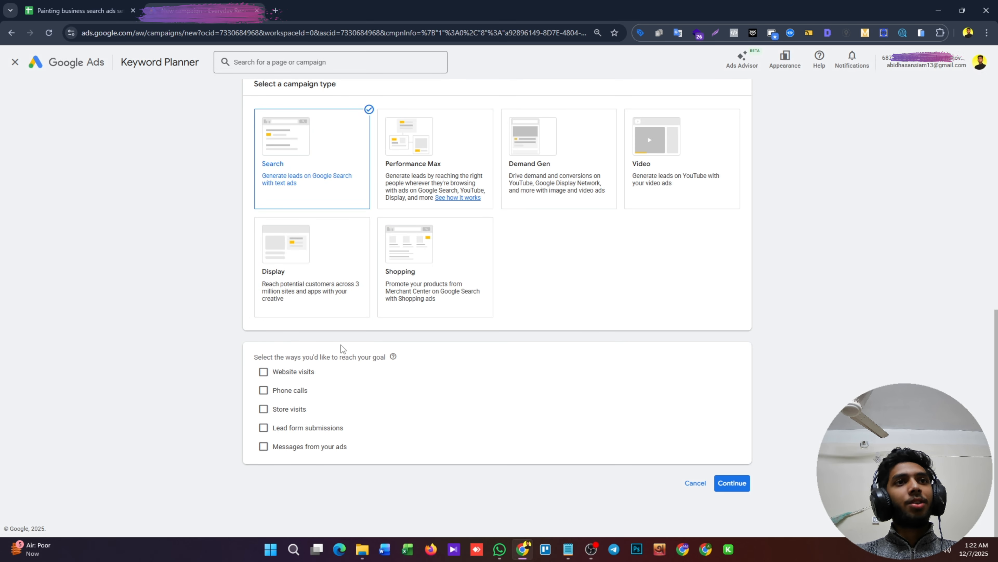
{"action": "left_click", "coordinate": [263, 372]}
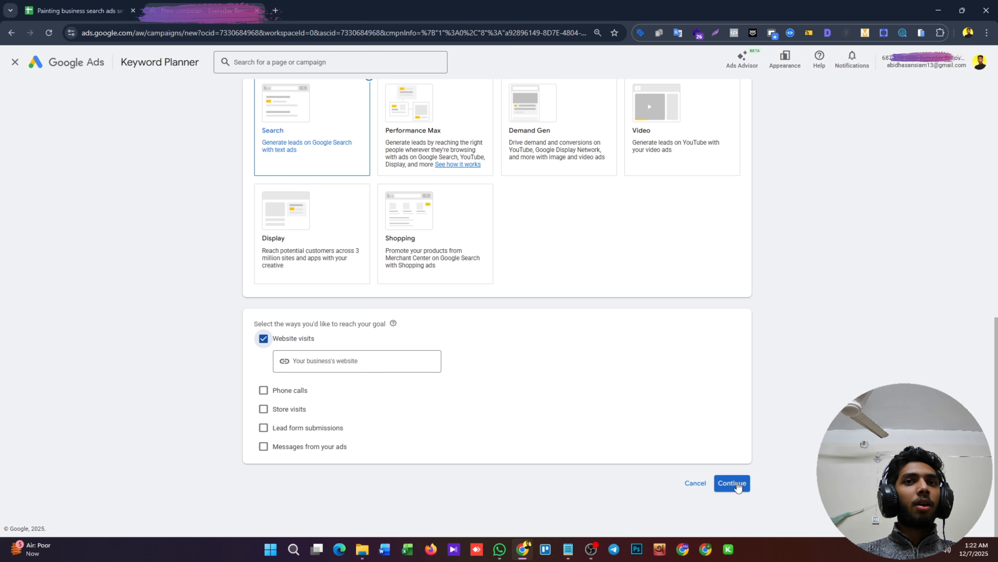
{"action": "left_click", "coordinate": [733, 483]}
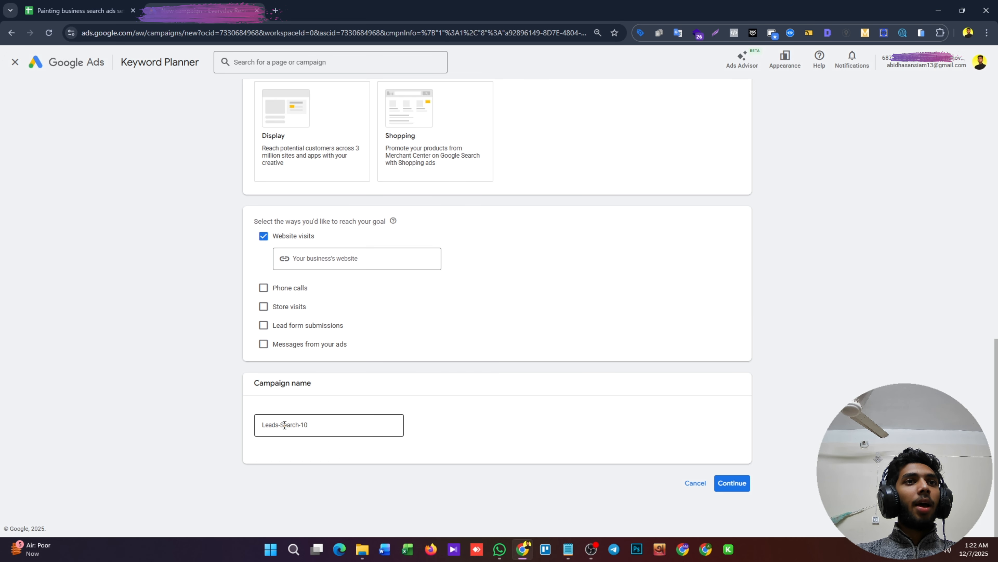
Name the campaign Leads-Search-12/7/2025 and start it as a new campaign instead of resuming a saved draft
{"action": "left_click_drag", "start_coordinate": [281, 425], "coordinate": [325, 427]}
{"action": "left_click", "coordinate": [328, 427]}
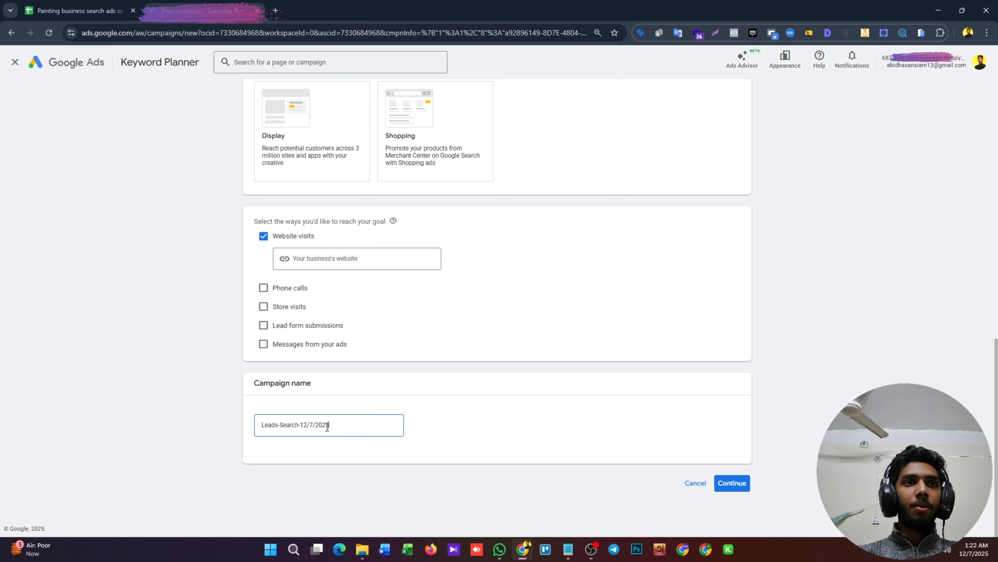
{"action": "left_click", "coordinate": [730, 484]}
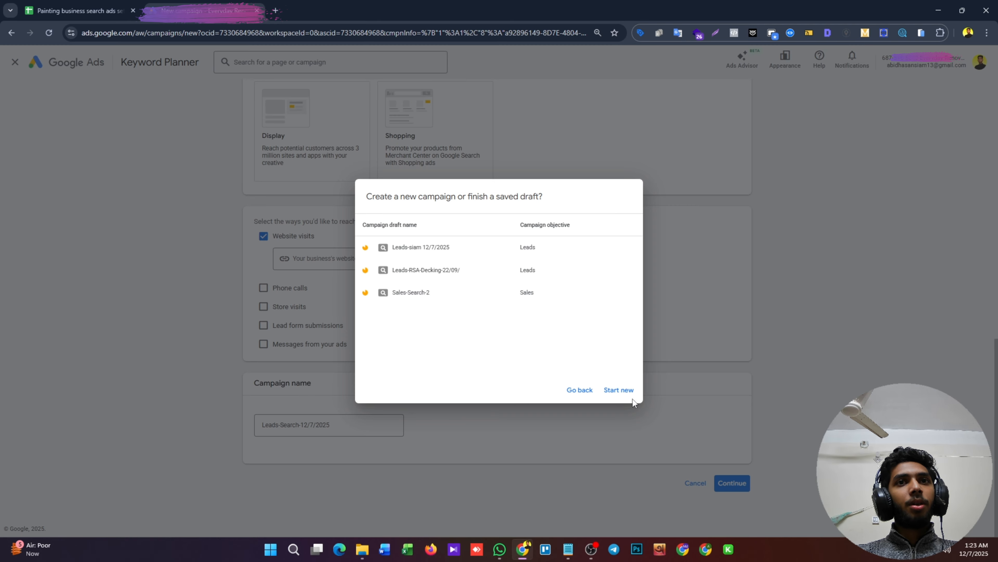
{"action": "left_click", "coordinate": [619, 390]}
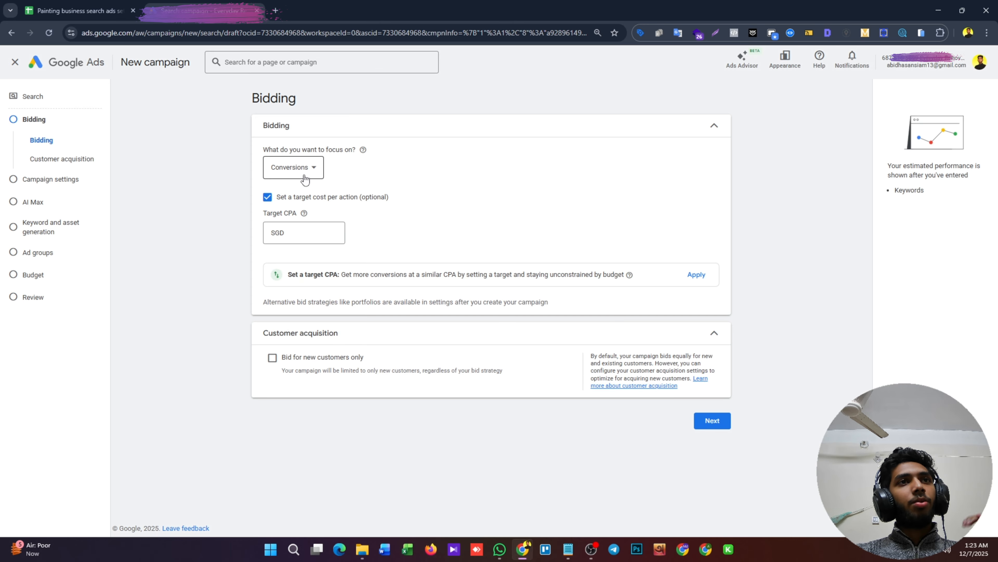
Turn off the target cost per action while keeping the Conversions bidding focus, and proceed to the campaign settings
{"action": "left_click", "coordinate": [268, 197]}
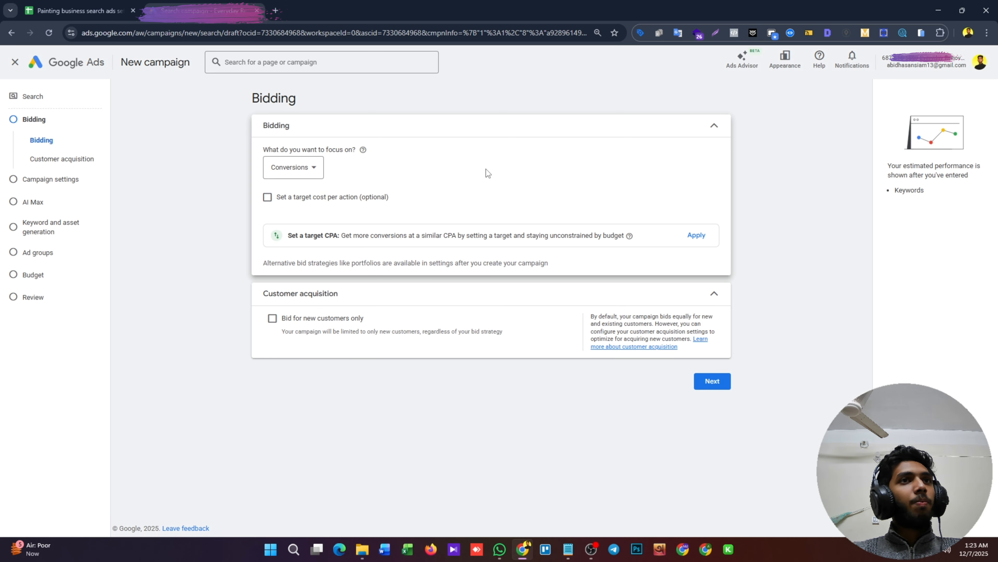
{"action": "left_click", "coordinate": [268, 198]}
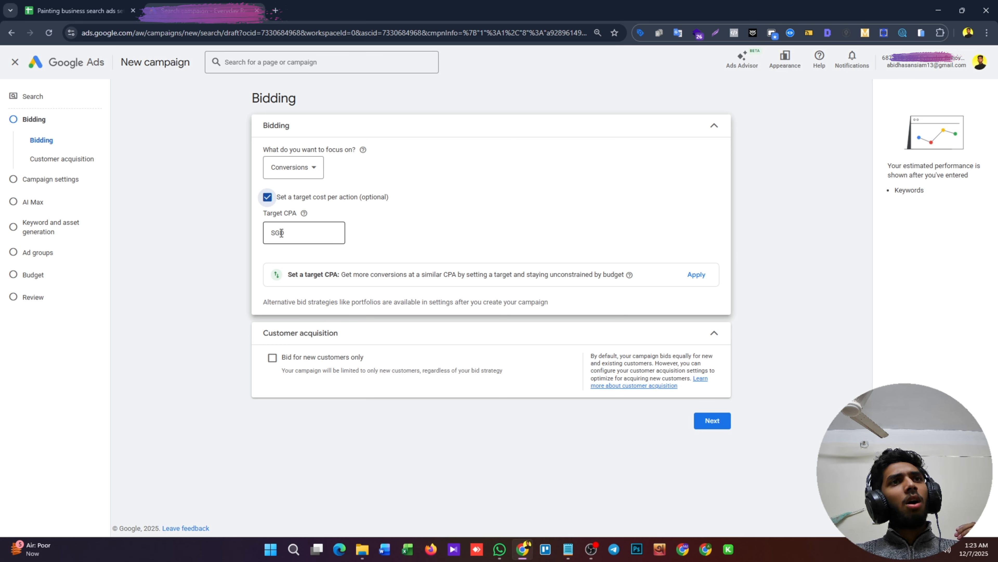
{"action": "left_click", "coordinate": [268, 198]}
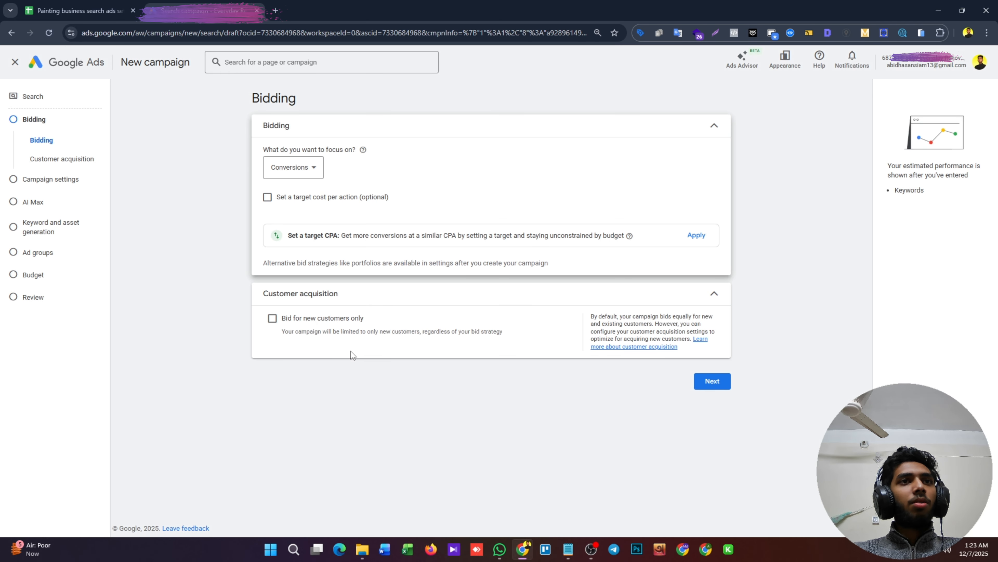
{"action": "left_click", "coordinate": [712, 380]}
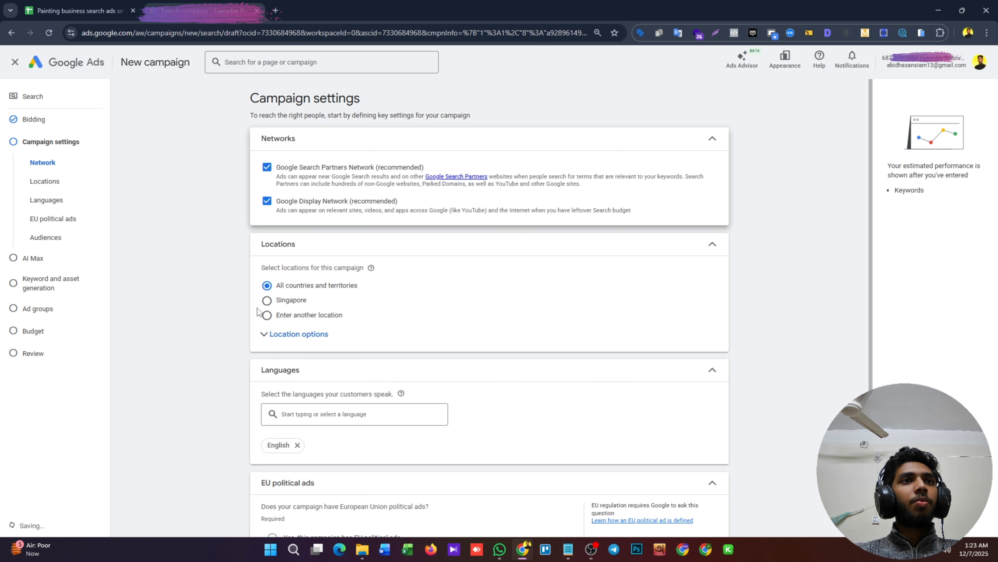
Target Singapore and limit the location option to Presence: people in or regularly in the included locations
{"action": "left_click", "coordinate": [277, 303]}
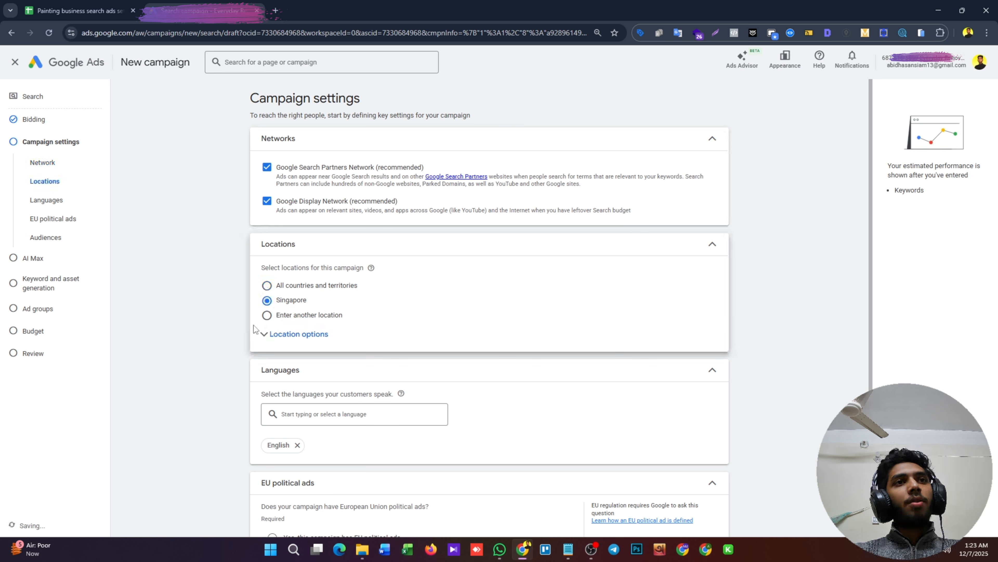
{"action": "left_click", "coordinate": [275, 335]}
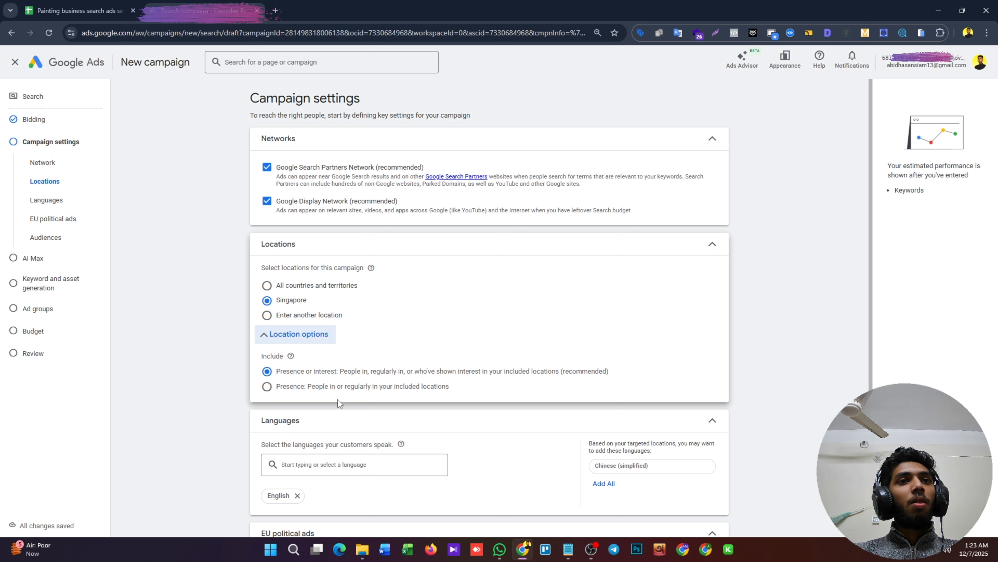
{"action": "left_click", "coordinate": [274, 387]}
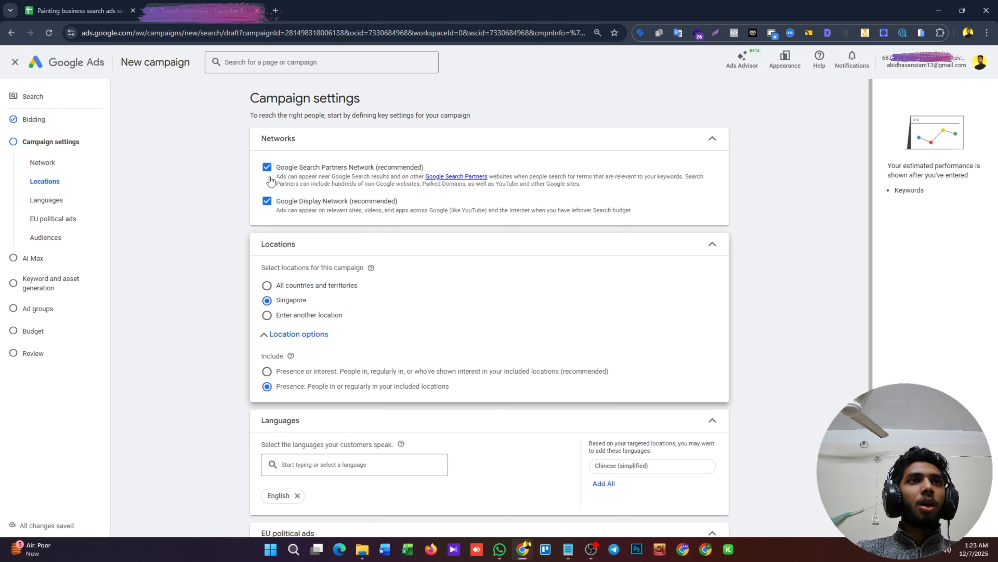
Exclude the Google Search Partners and Display networks, and declare that the campaign has no EU political ads
{"action": "left_click", "coordinate": [267, 167]}
{"action": "left_click", "coordinate": [271, 208]}
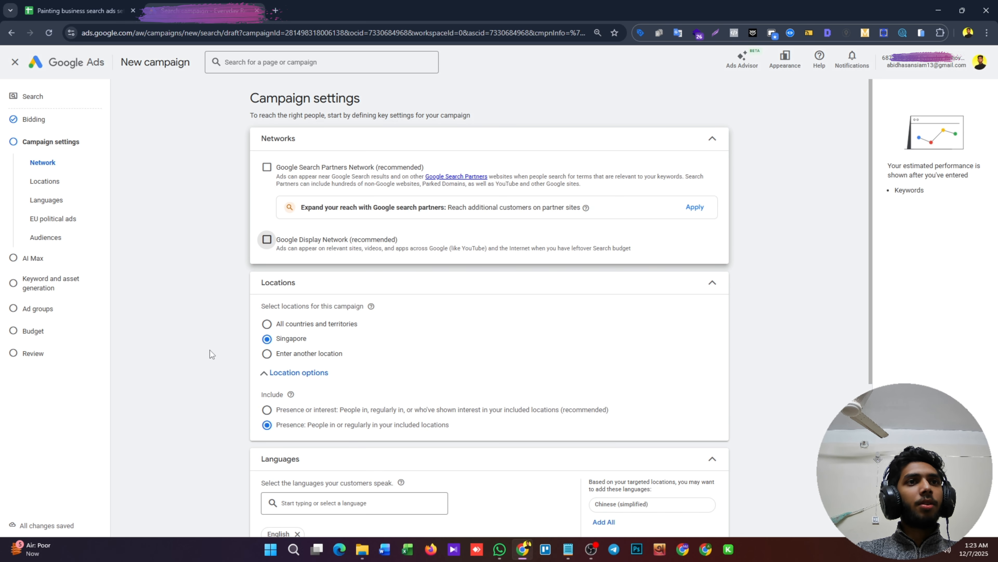
{"action": "scroll", "coordinate": [311, 371], "scroll_direction": "down", "scroll_amount": 6}
{"action": "left_click", "coordinate": [336, 419]}
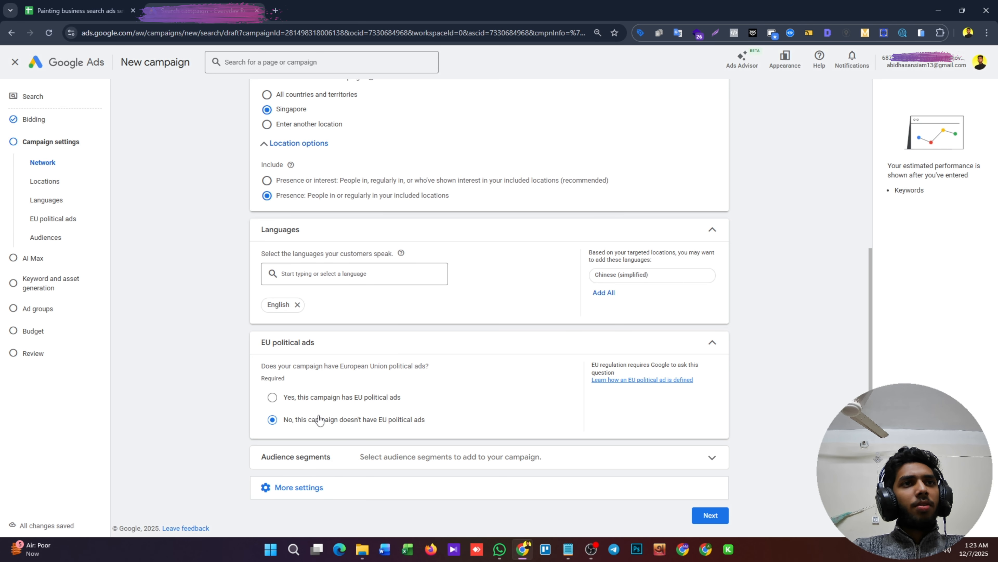
Expand the additional campaign settings and proceed to the AI Max page
{"action": "left_click", "coordinate": [320, 489]}
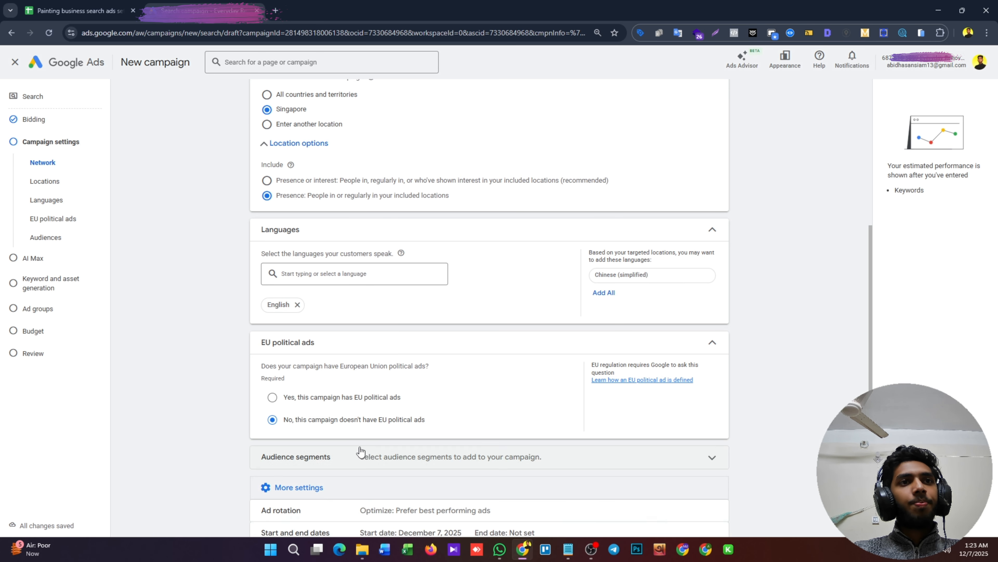
{"action": "scroll", "coordinate": [355, 452], "scroll_direction": "down", "scroll_amount": 3}
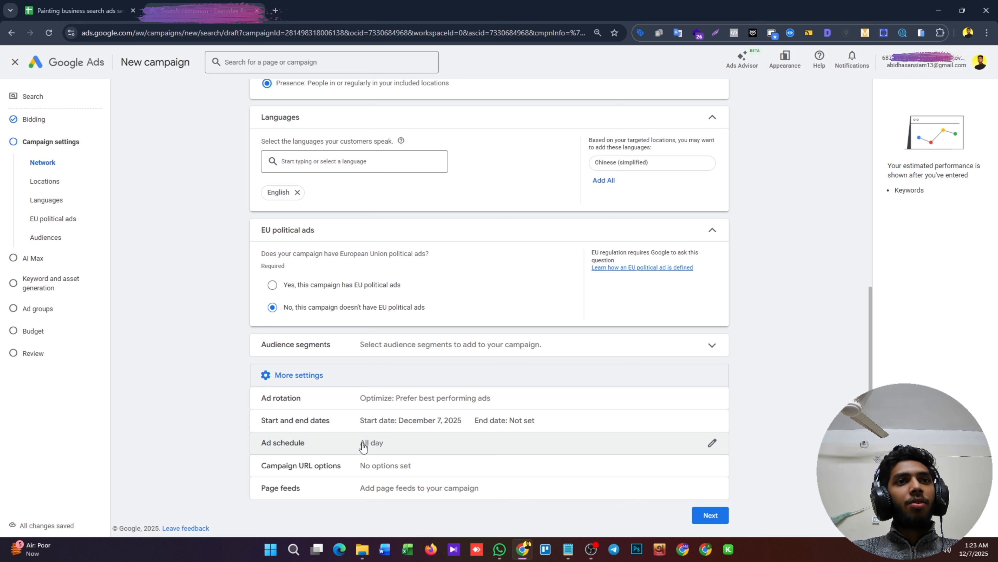
{"action": "left_click", "coordinate": [706, 516]}
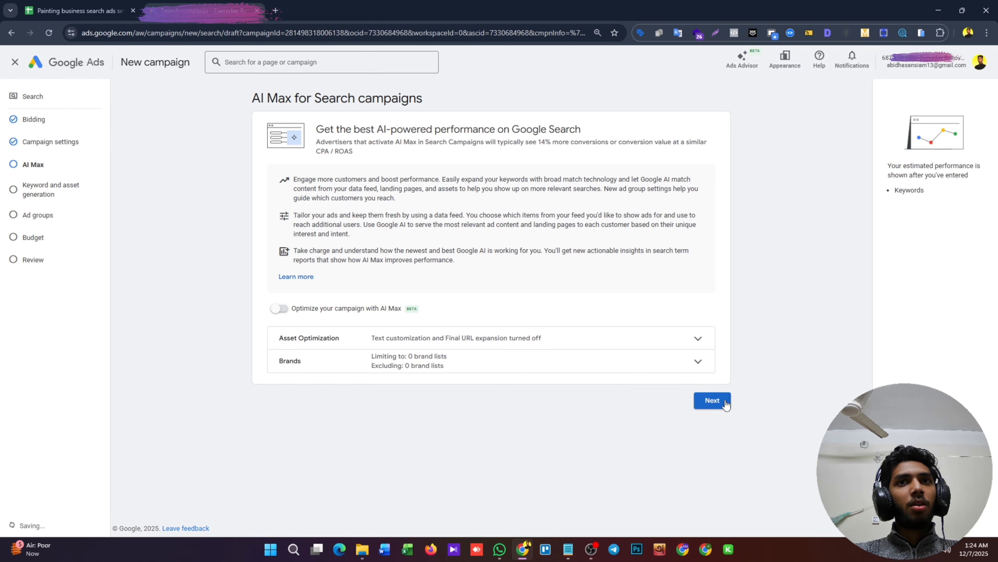
Skip AI Max and keyword and asset generation, and create an ad group ready for keyword entry
{"action": "left_click", "coordinate": [711, 401]}
{"action": "left_click", "coordinate": [653, 304]}
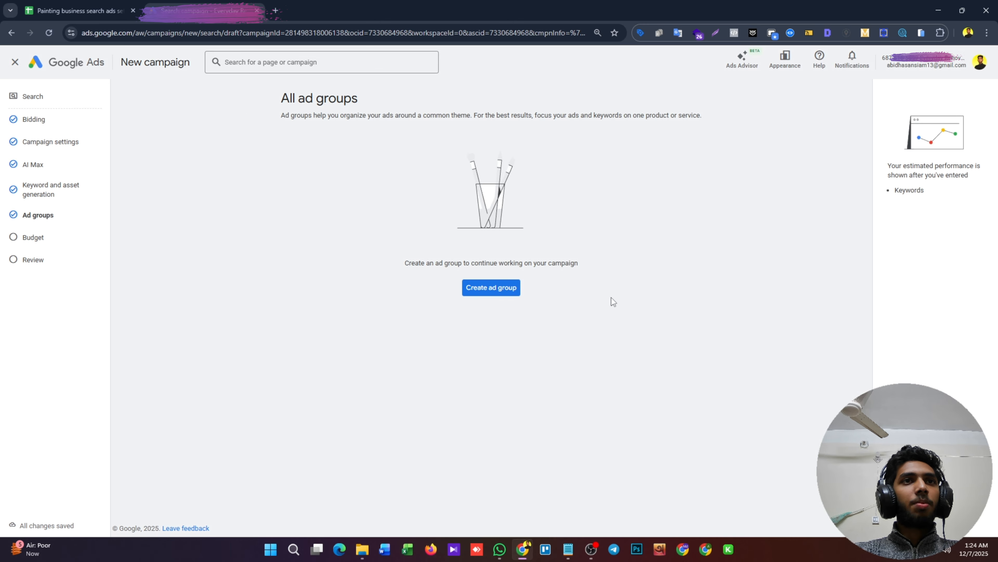
{"action": "left_click", "coordinate": [504, 291]}
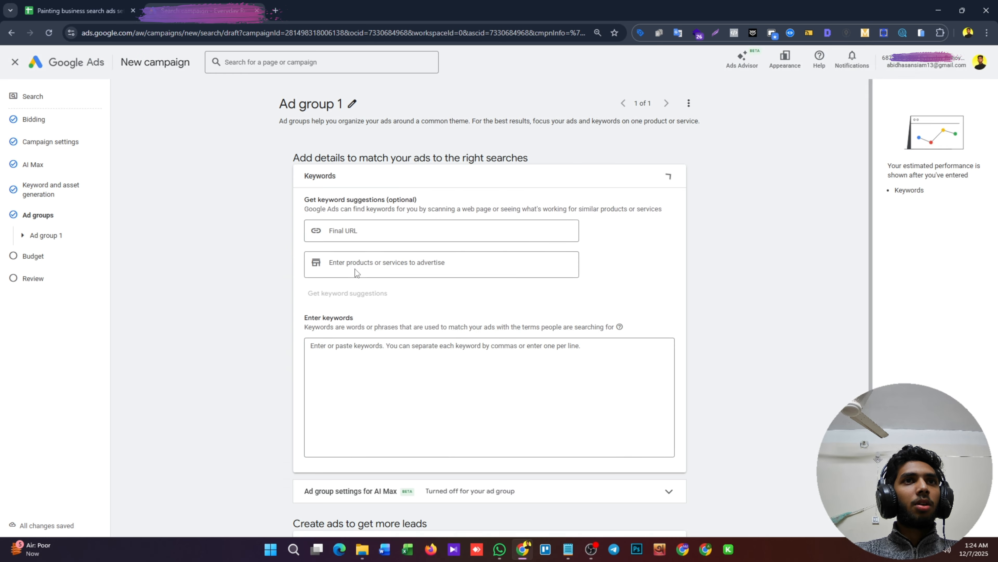
{"action": "left_click", "coordinate": [291, 356]}
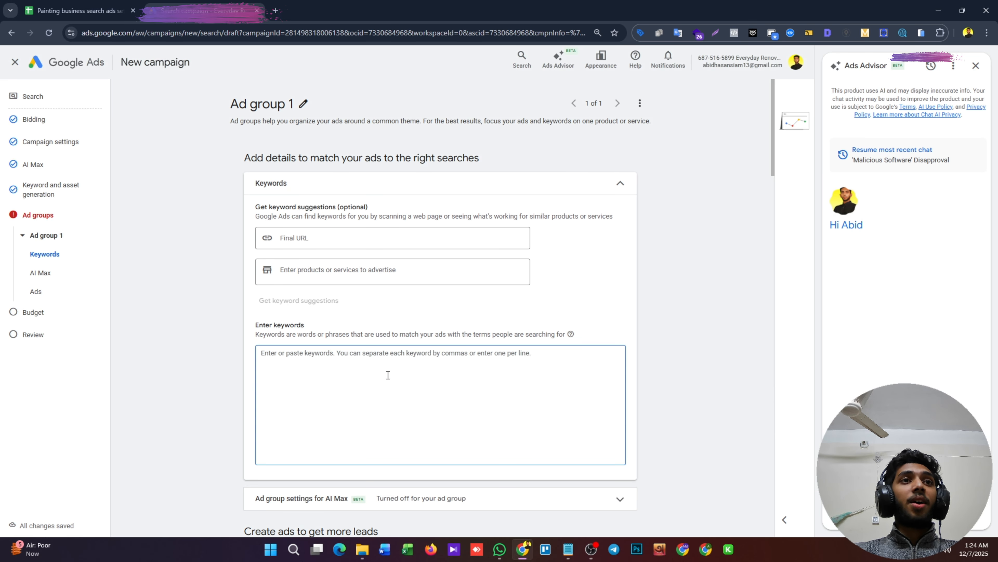
Copy the keywords in A2:A13 of the painting business search ads spreadsheet
{"action": "left_click", "coordinate": [79, 10]}
{"action": "left_click", "coordinate": [85, 151]}
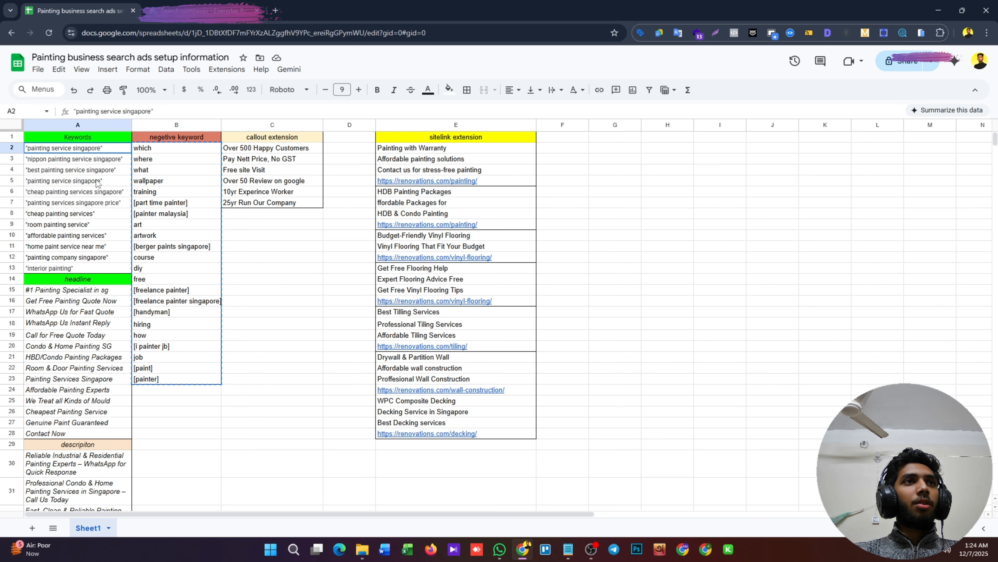
{"action": "left_click_drag", "start_coordinate": [98, 183], "coordinate": [106, 272]}
{"action": "key", "text": "ctrl+c"}
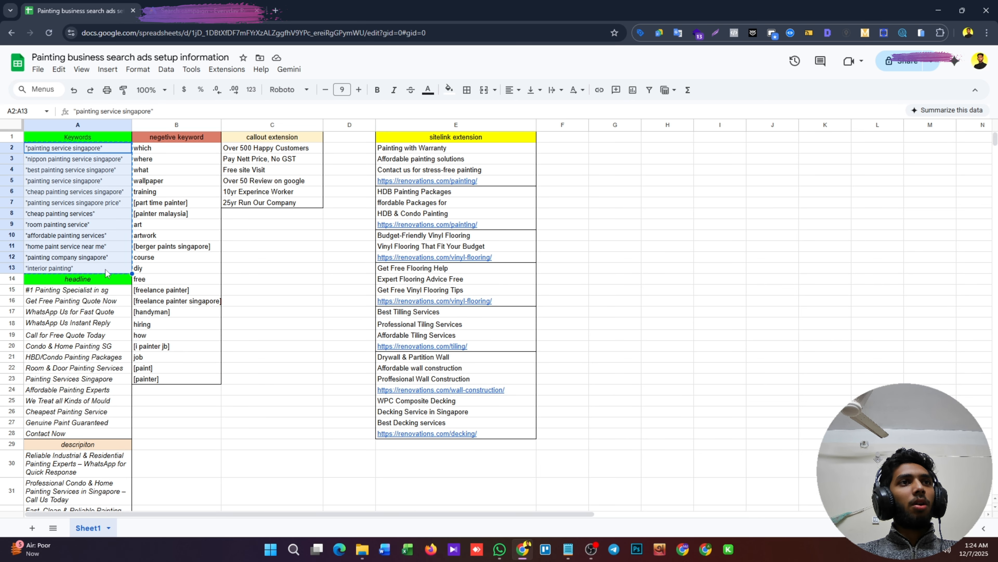
Paste the copied painting keywords into Ad group 1's keyword list in Google Ads
{"action": "key", "text": "ctrl+Tab"}
{"action": "key", "text": "ctrl+v"}
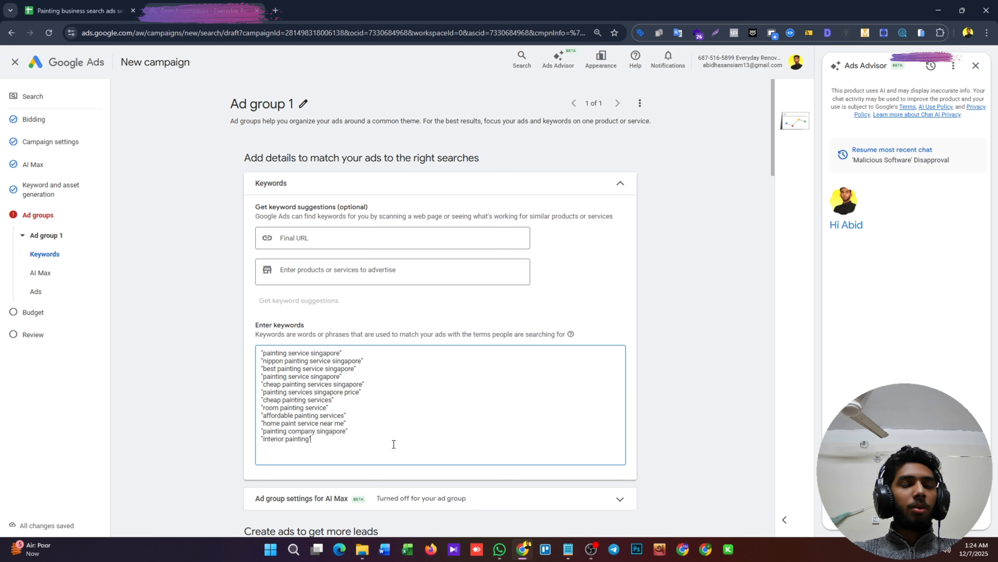
{"action": "scroll", "coordinate": [401, 439], "scroll_direction": "down", "scroll_amount": 5}
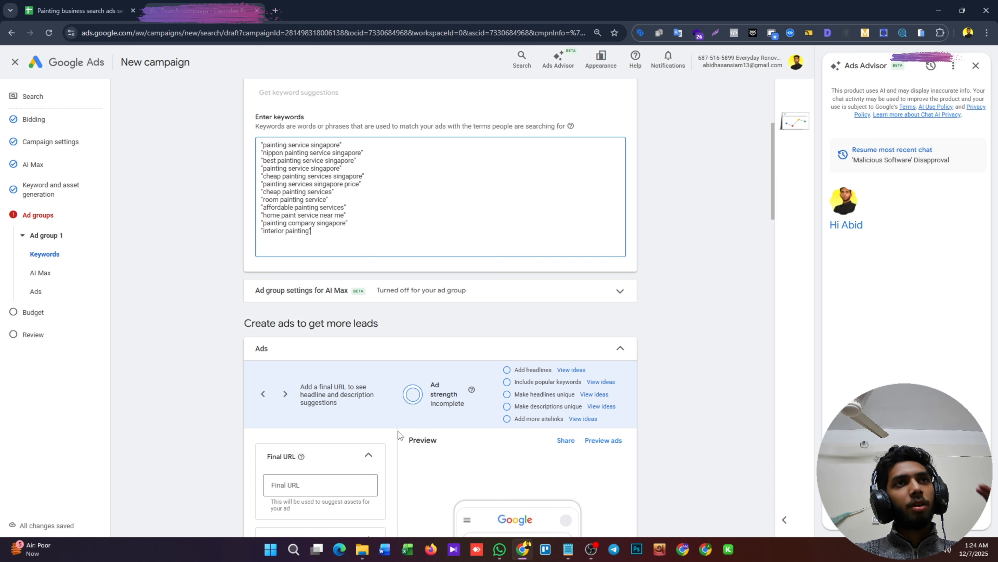
Copy the painting page link in E5 of the spreadsheet and set it as the ad's final URL
{"action": "key", "text": "ctrl+Tab"}
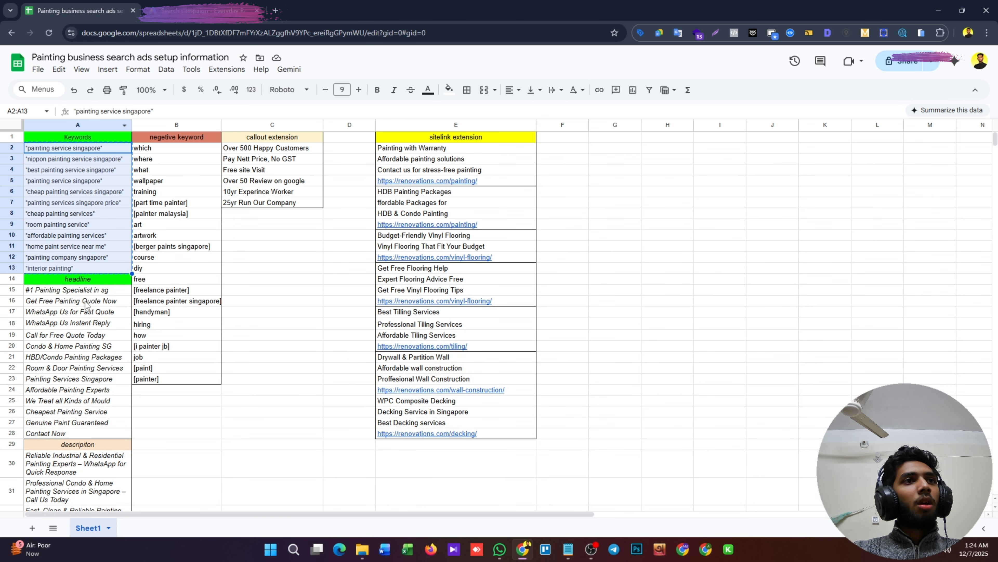
{"action": "left_click", "coordinate": [436, 182]}
{"action": "left_click", "coordinate": [501, 199]}
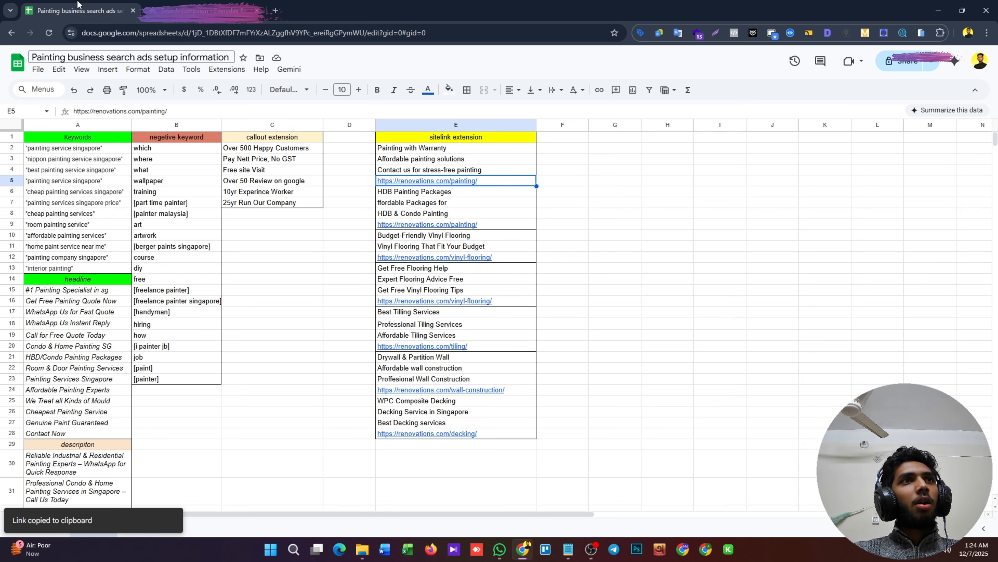
{"action": "key", "text": "ctrl+Tab"}
{"action": "left_click", "coordinate": [316, 506]}
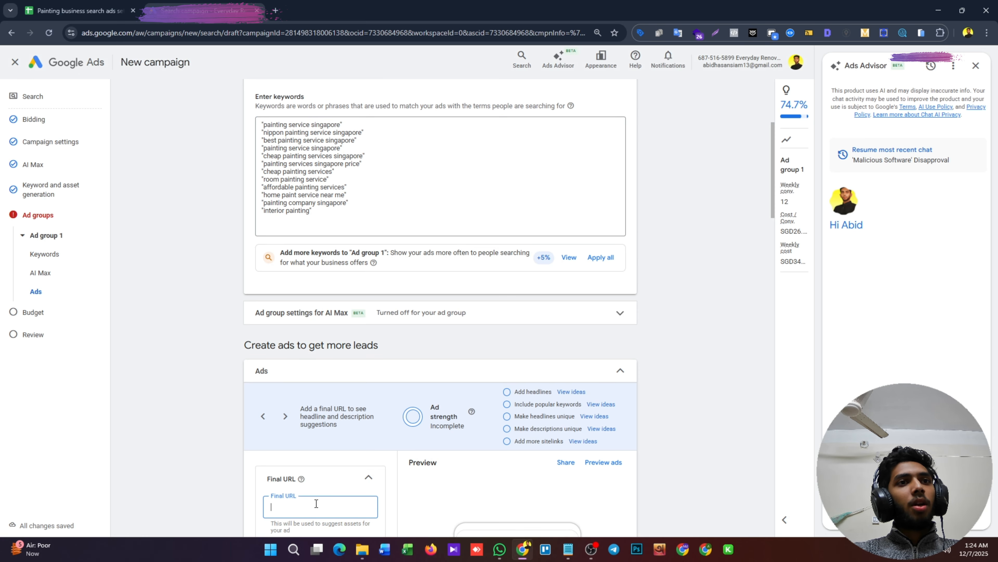
{"action": "key", "text": "ctrl+v"}
{"action": "left_click", "coordinate": [476, 476]}
Set the ad's display path to best/painting
{"action": "scroll", "coordinate": [476, 476], "scroll_direction": "down", "scroll_amount": 6}
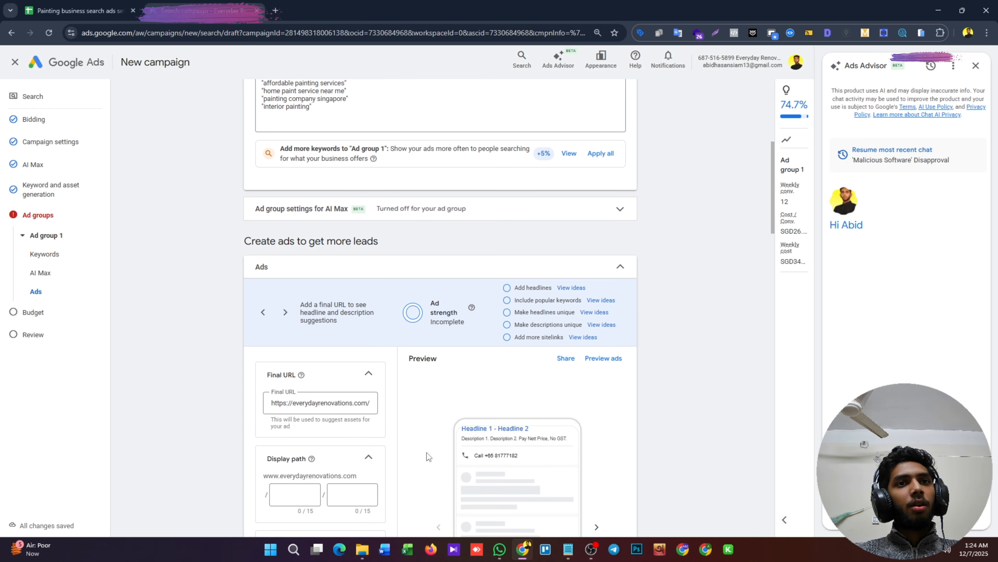
{"action": "left_click", "coordinate": [306, 291]}
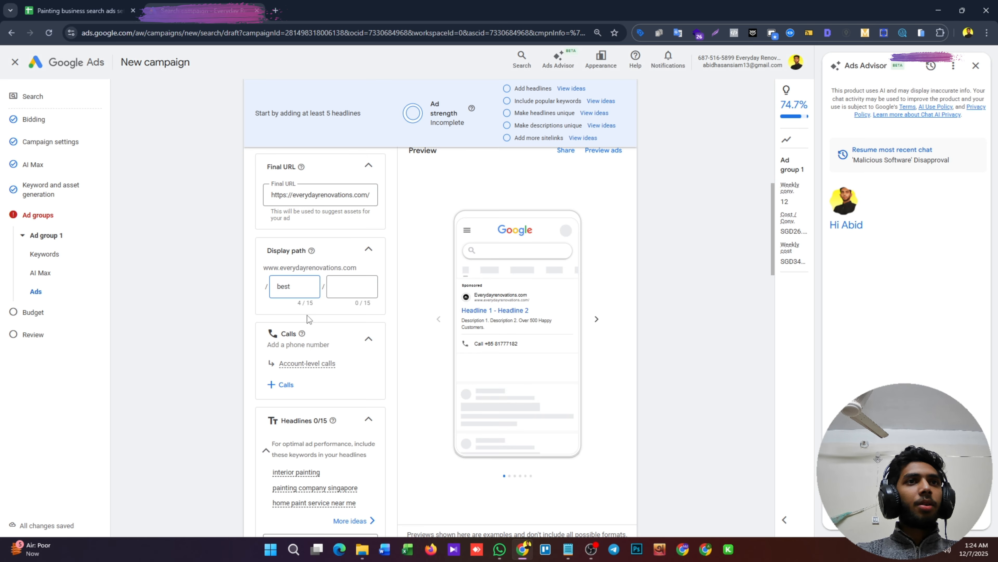
{"action": "left_click", "coordinate": [354, 286]}
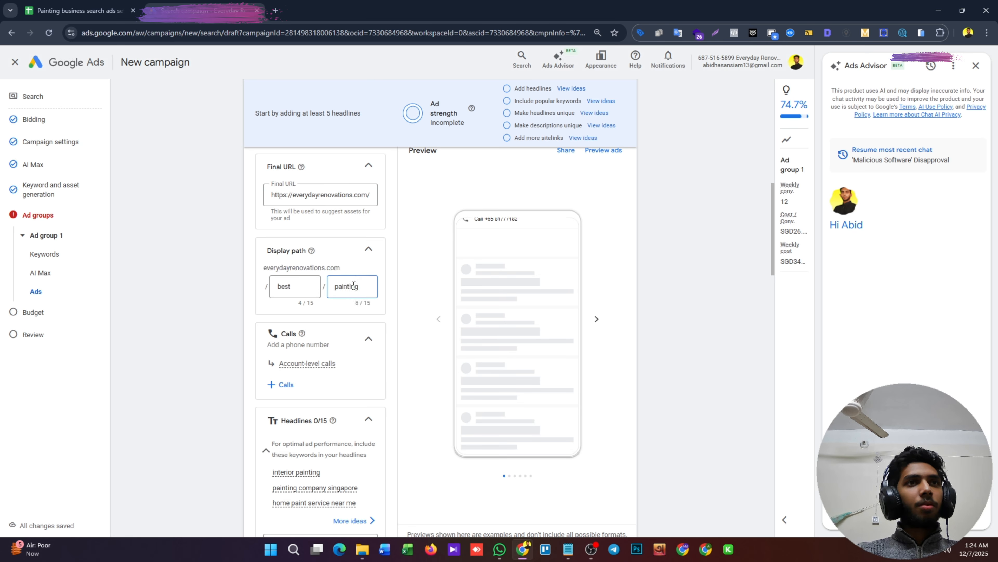
{"action": "left_click", "coordinate": [391, 311]}
Add empty headline fields to the ad up to the maximum of 15
{"action": "scroll", "coordinate": [392, 311], "scroll_direction": "down", "scroll_amount": 7}
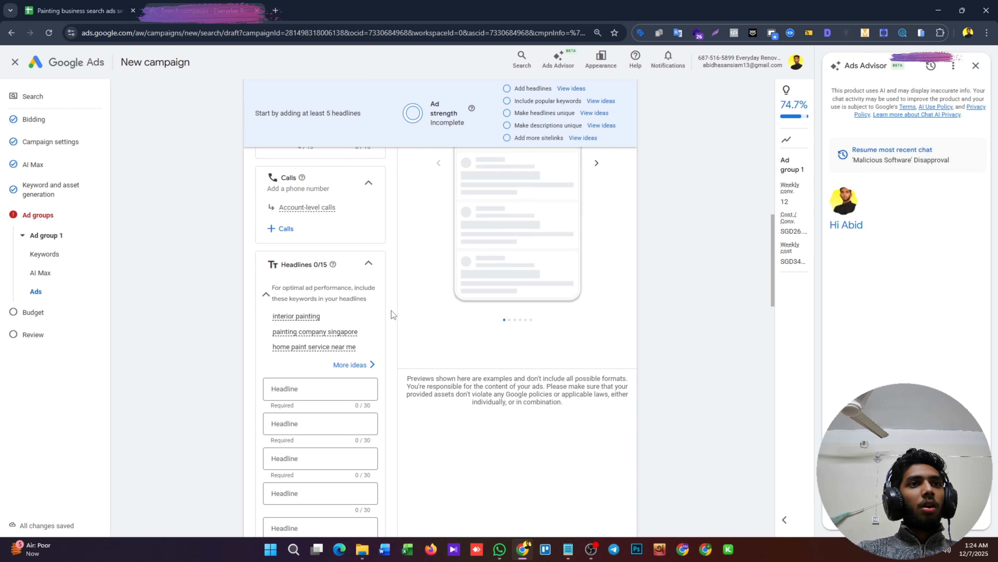
{"action": "scroll", "coordinate": [402, 337], "scroll_direction": "down", "scroll_amount": 1}
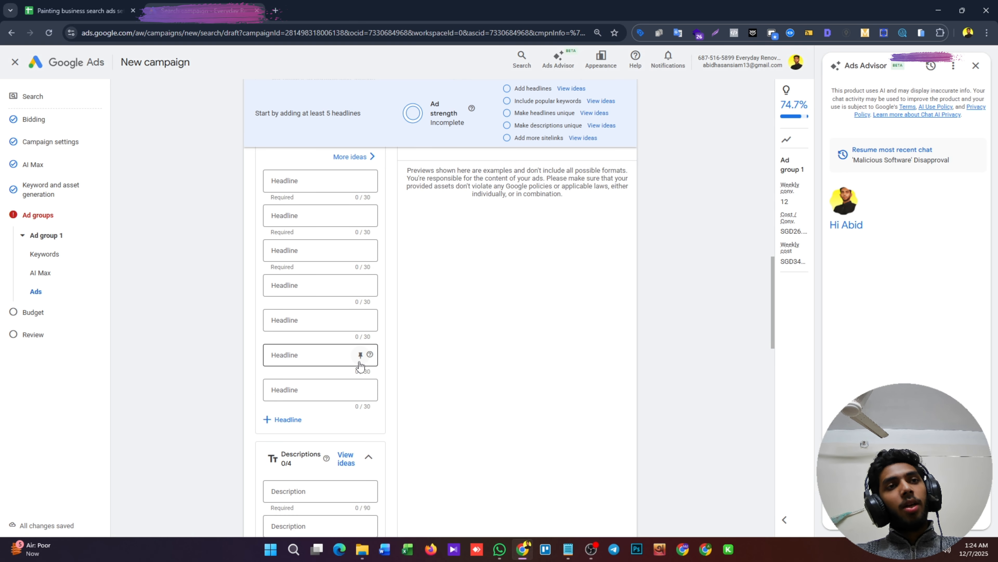
{"action": "left_click", "coordinate": [298, 419]}
{"action": "scroll", "coordinate": [285, 466], "scroll_direction": "down", "scroll_amount": 3}
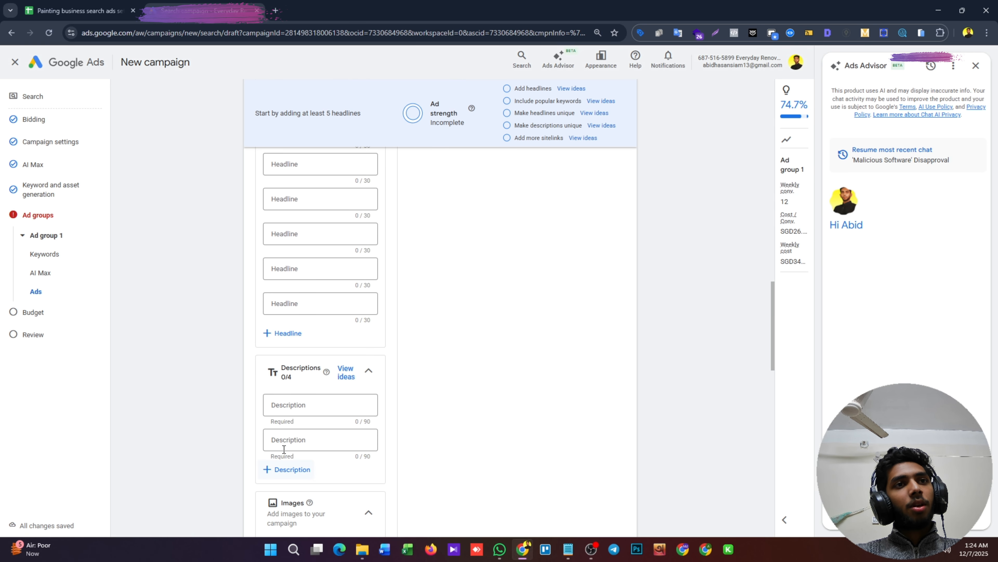
{"action": "left_click", "coordinate": [284, 333]}
{"action": "left_click", "coordinate": [279, 369]}
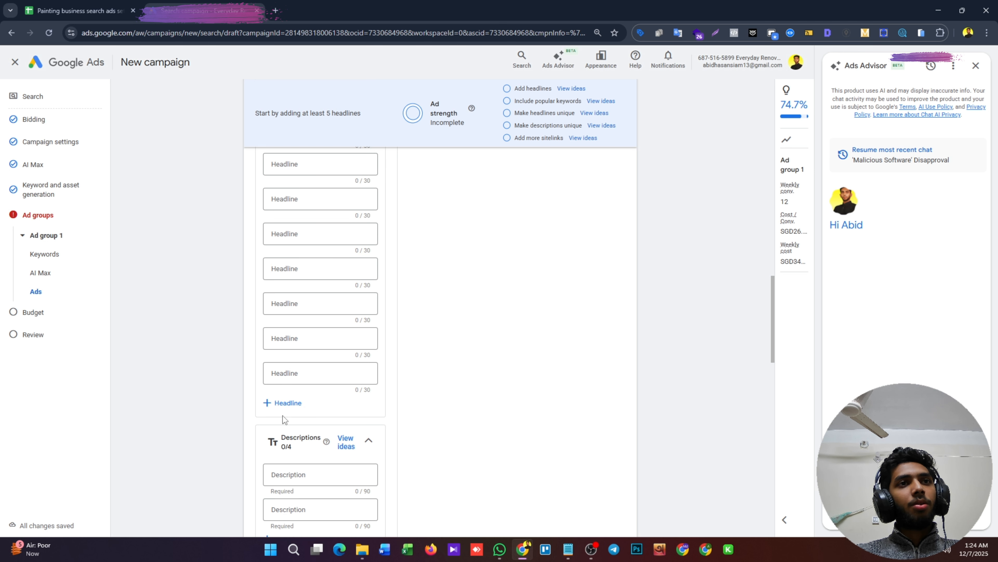
{"action": "scroll", "coordinate": [293, 390], "scroll_direction": "down", "scroll_amount": 1}
{"action": "scroll", "coordinate": [289, 377], "scroll_direction": "down", "scroll_amount": 1}
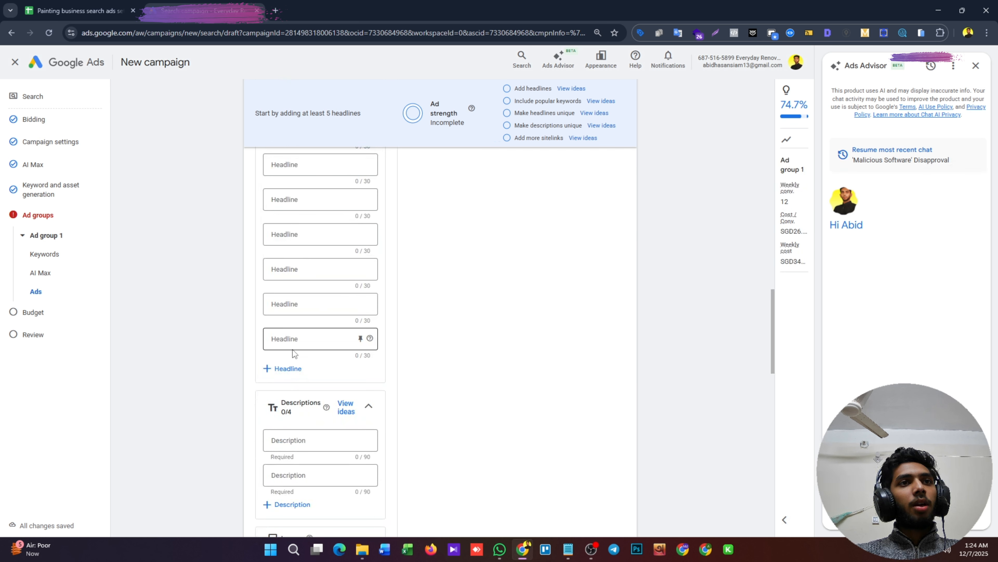
{"action": "left_click", "coordinate": [284, 359]}
{"action": "left_click", "coordinate": [292, 405]}
{"action": "scroll", "coordinate": [295, 335], "scroll_direction": "down", "scroll_amount": 2}
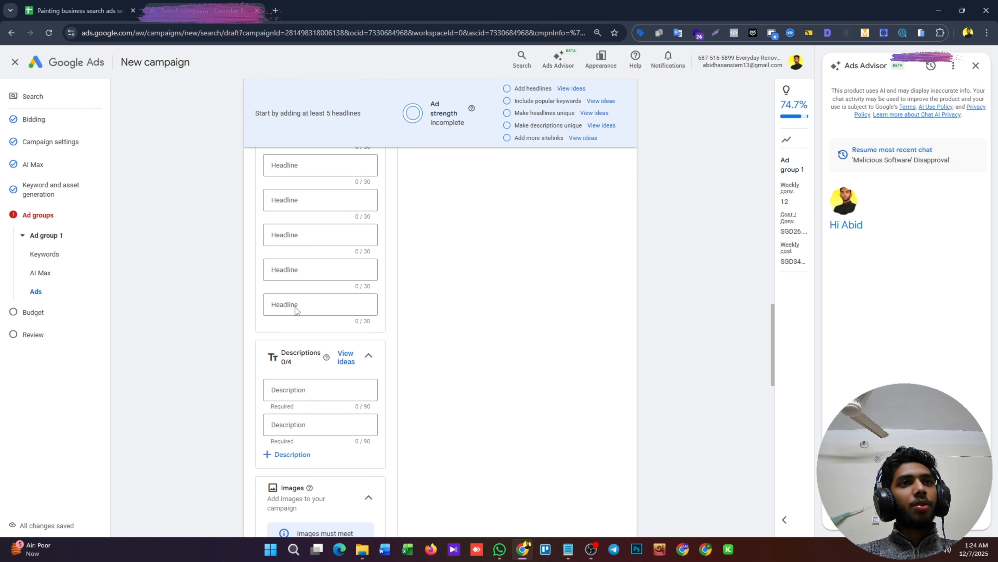
Copy "#1 Painting Specialist in sg" from A15 of the spreadsheet into the ad's first headline
{"action": "scroll", "coordinate": [313, 301], "scroll_direction": "up", "scroll_amount": 10}
{"action": "scroll", "coordinate": [318, 301], "scroll_direction": "down", "scroll_amount": 1}
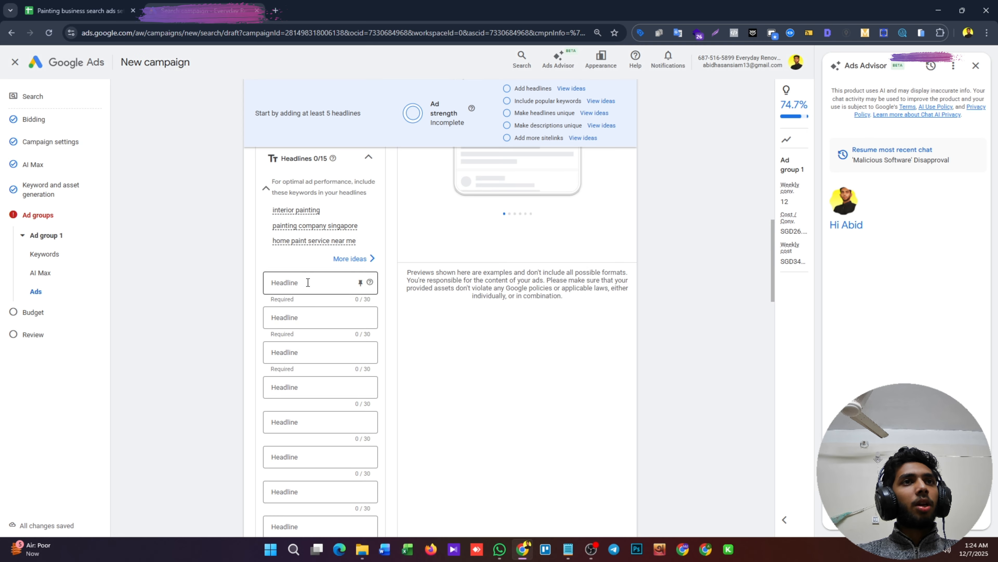
{"action": "left_click", "coordinate": [79, 11]}
{"action": "scroll", "coordinate": [56, 285], "scroll_direction": "down", "scroll_amount": 1}
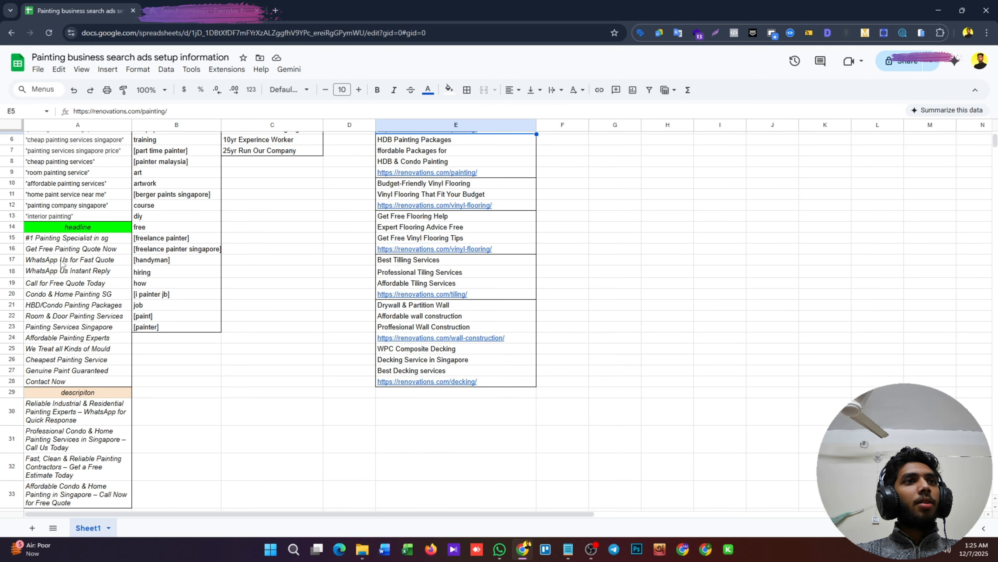
{"action": "left_click", "coordinate": [64, 238]}
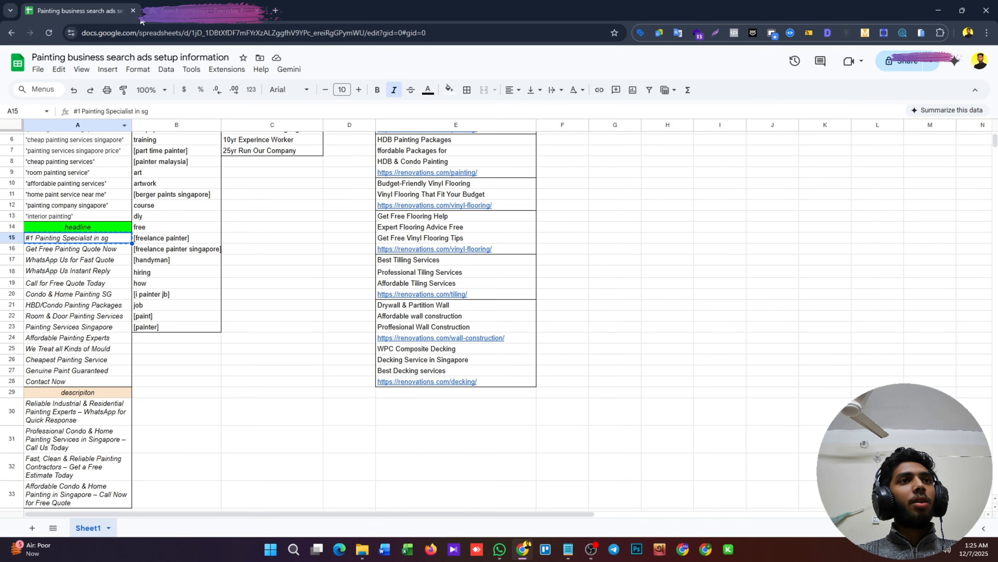
{"action": "left_click", "coordinate": [165, 11]}
{"action": "left_click", "coordinate": [298, 283]}
{"action": "key", "text": "ctrl+v"}
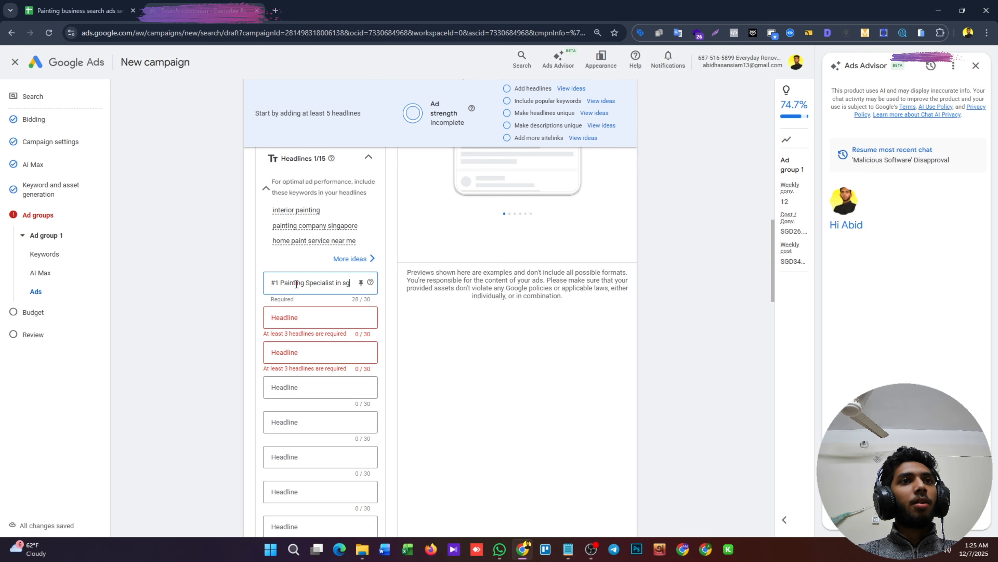
Copy "Get Free Painting Quote Now" from A16 of the spreadsheet into the second headline
{"action": "left_click", "coordinate": [63, 5]}
{"action": "left_click", "coordinate": [64, 254]}
{"action": "left_click", "coordinate": [165, 11]}
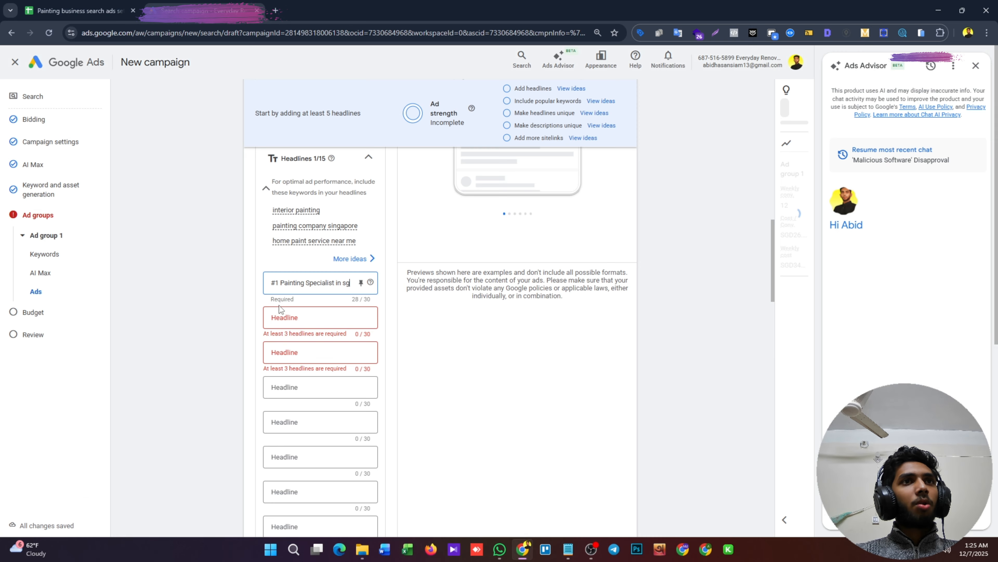
{"action": "left_click", "coordinate": [289, 322]}
{"action": "key", "text": "ctrl+v"}
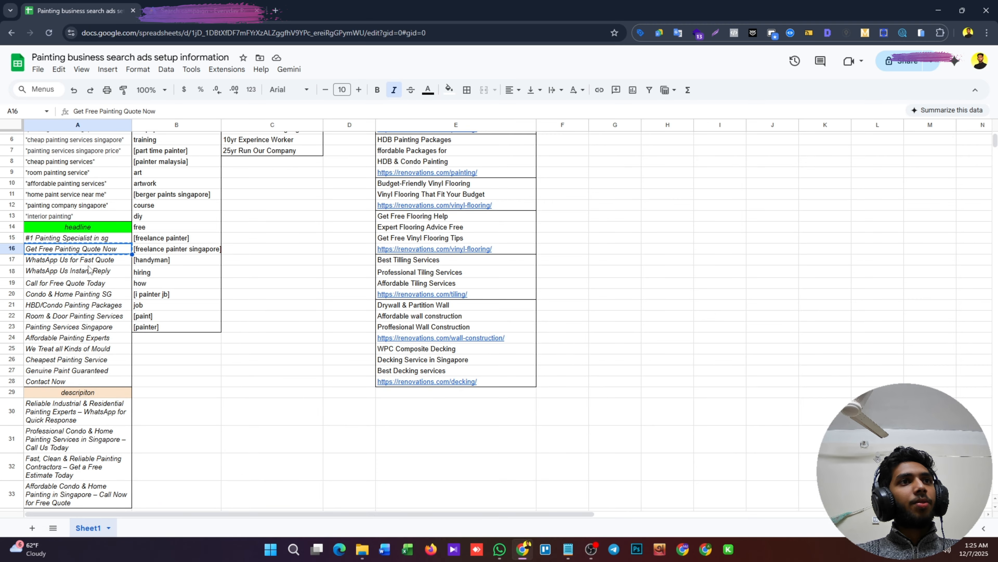
Copy "WhatsApp Us for Fast Quote" from A17 of the spreadsheet into the third headline
{"action": "key", "text": "ctrl+c"}
{"action": "key", "text": "Down"}
{"action": "left_click", "coordinate": [205, 11]}
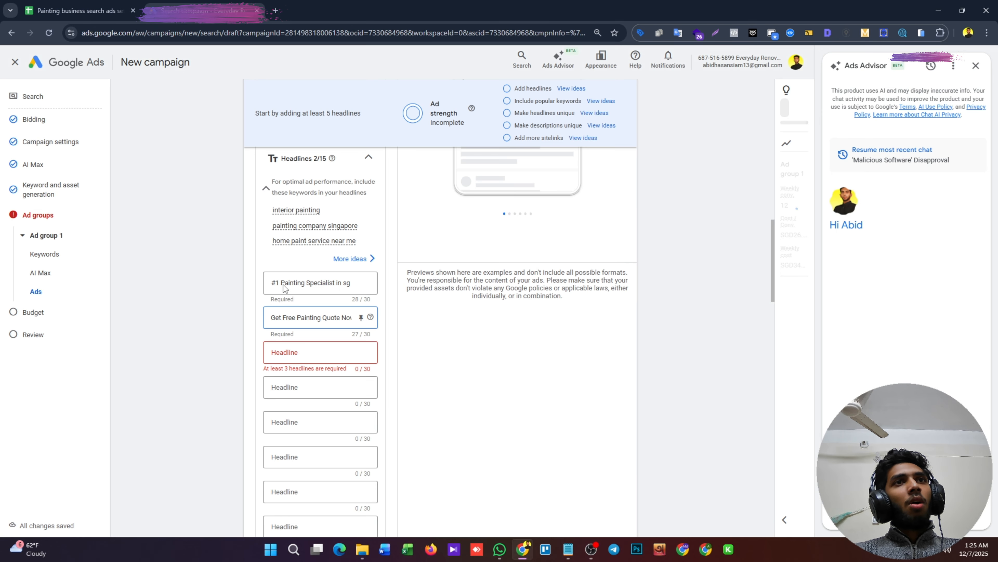
{"action": "left_click", "coordinate": [303, 359]}
{"action": "key", "text": "ctrl+v"}
Copy "WhatsApp Us Instant Reply" from A18 of the spreadsheet into the fourth headline
{"action": "left_click", "coordinate": [60, 5]}
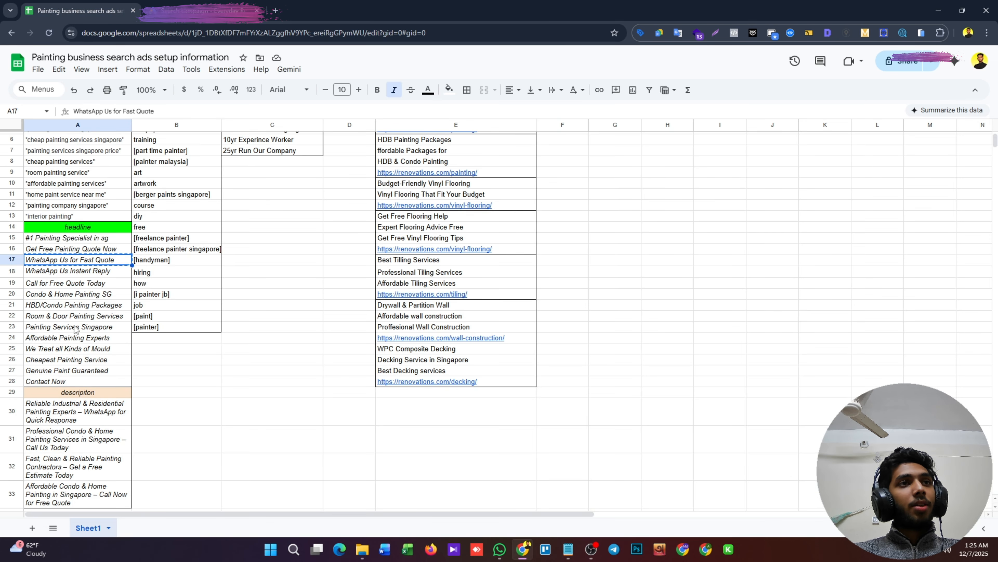
{"action": "left_click", "coordinate": [86, 271]}
{"action": "key", "text": "ctrl+c"}
{"action": "left_click", "coordinate": [205, 11]}
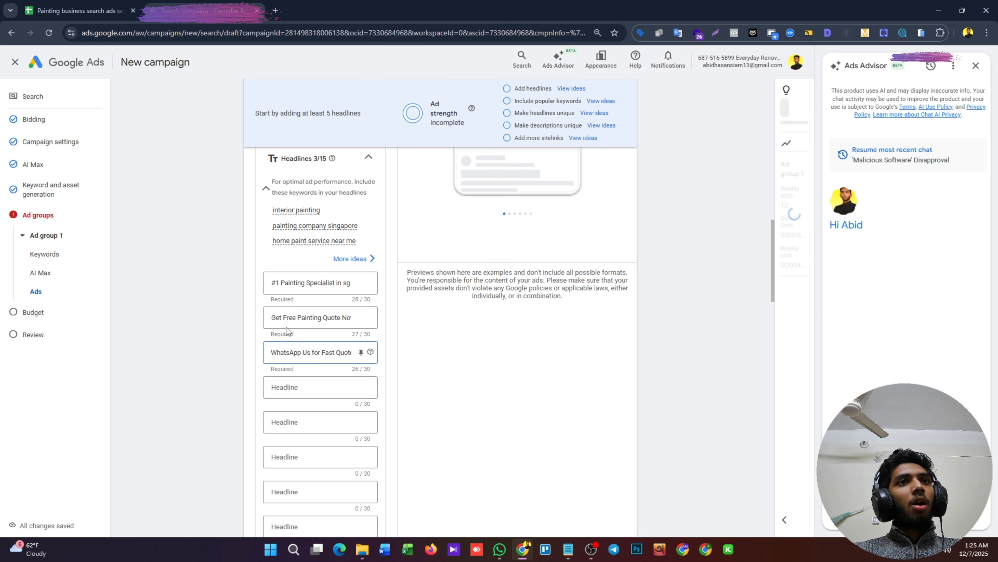
{"action": "left_click", "coordinate": [296, 387]}
{"action": "key", "text": "ctrl+v"}
Copy "Call for Free Quote Today" from A19 of the spreadsheet into the fifth headline
{"action": "left_click", "coordinate": [78, 11]}
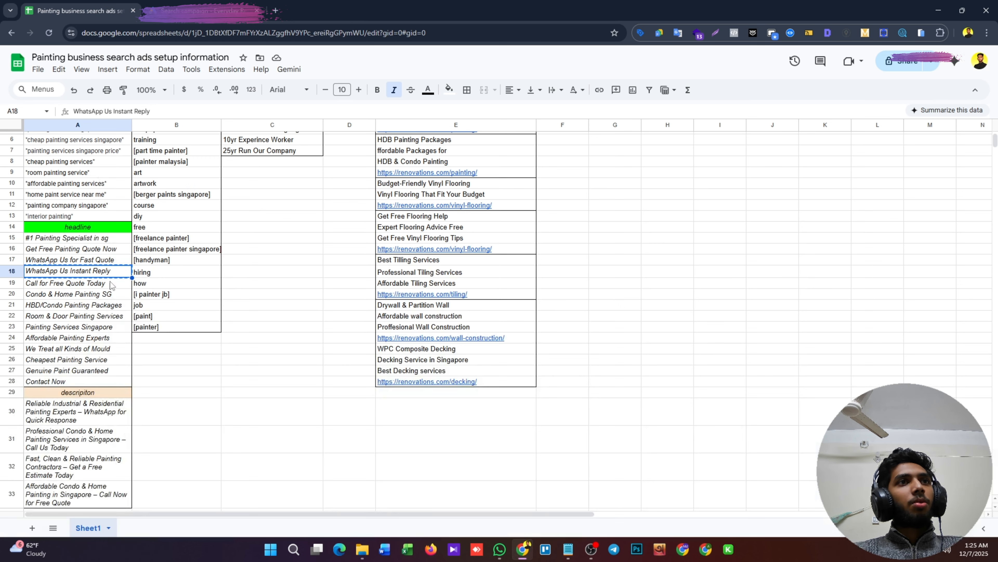
{"action": "left_click", "coordinate": [69, 284]}
{"action": "key", "text": "ctrl+c"}
{"action": "left_click", "coordinate": [204, 10]}
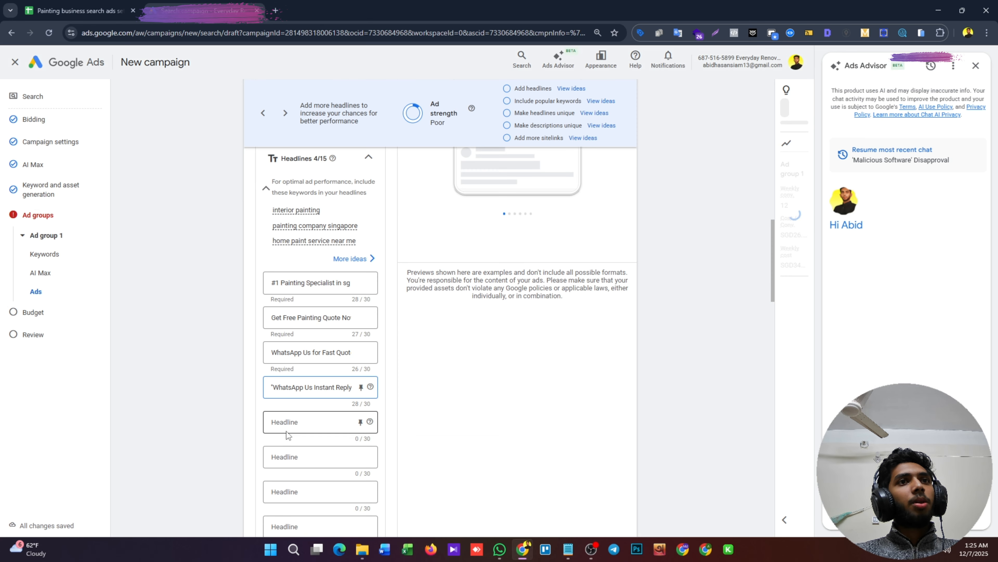
{"action": "left_click", "coordinate": [308, 375]}
{"action": "key", "text": "ctrl+v"}
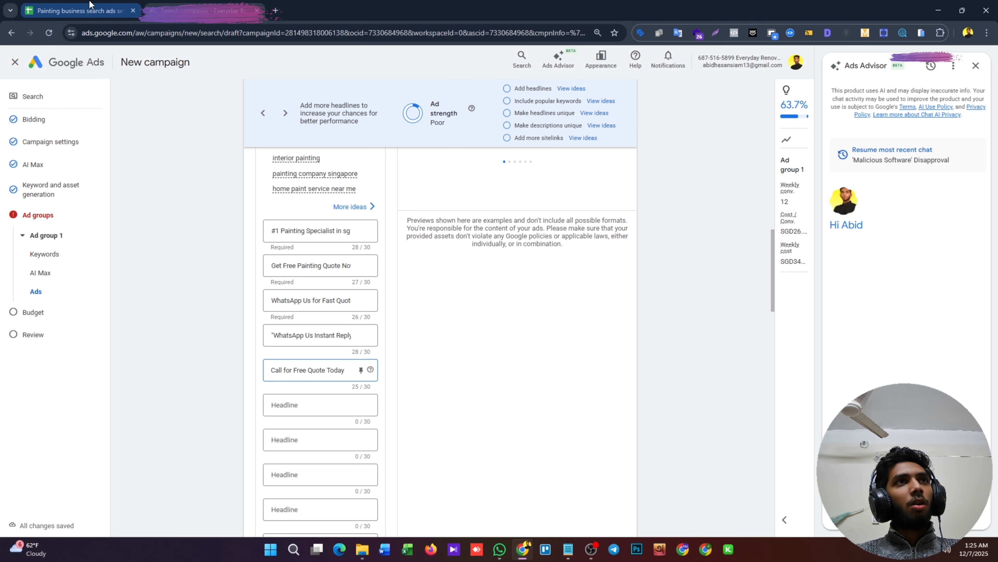
Copy "Condo & Home Painting SG" from A20 of the spreadsheet into the sixth headline
{"action": "left_click", "coordinate": [78, 11]}
{"action": "left_click", "coordinate": [93, 295]}
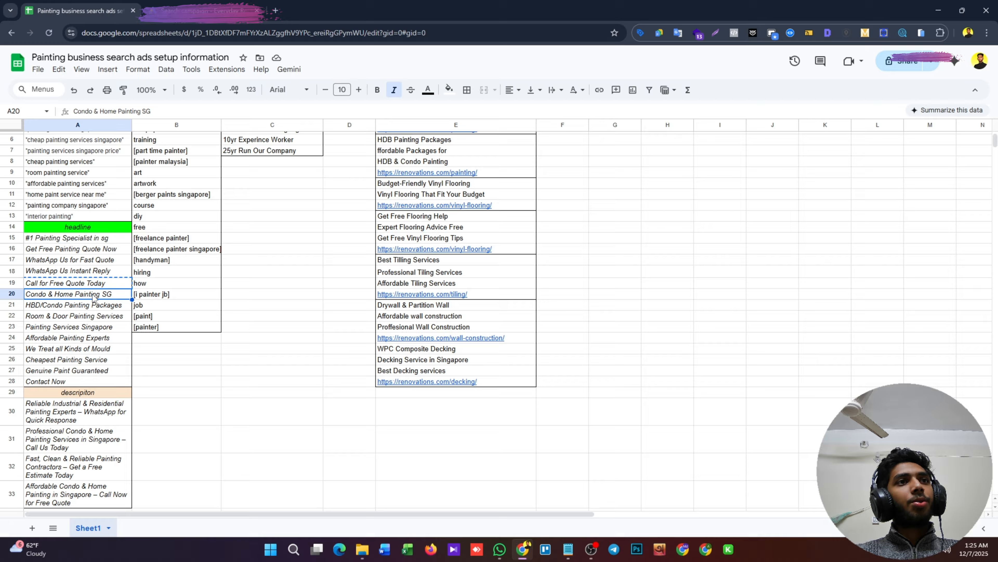
{"action": "key", "text": "ctrl+c"}
{"action": "left_click", "coordinate": [264, 5]}
{"action": "scroll", "coordinate": [315, 354], "scroll_direction": "down", "scroll_amount": 2}
{"action": "left_click", "coordinate": [308, 354]}
{"action": "key", "text": "ctrl+v"}
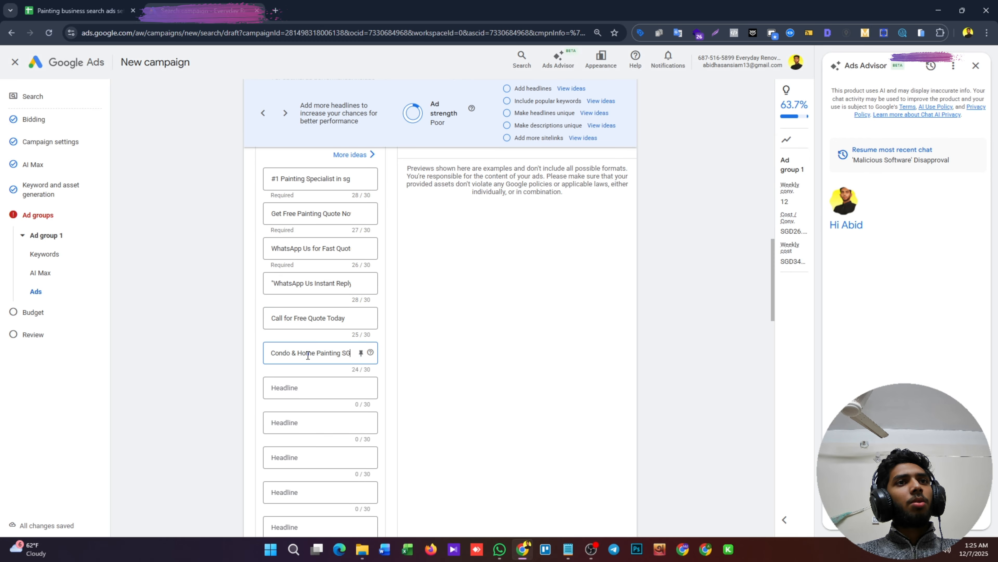
Copy "HBD/Condo Painting Packages" from A21 of the spreadsheet into the seventh headline
{"action": "key", "text": "ctrl+Tab"}
{"action": "left_click", "coordinate": [96, 306]}
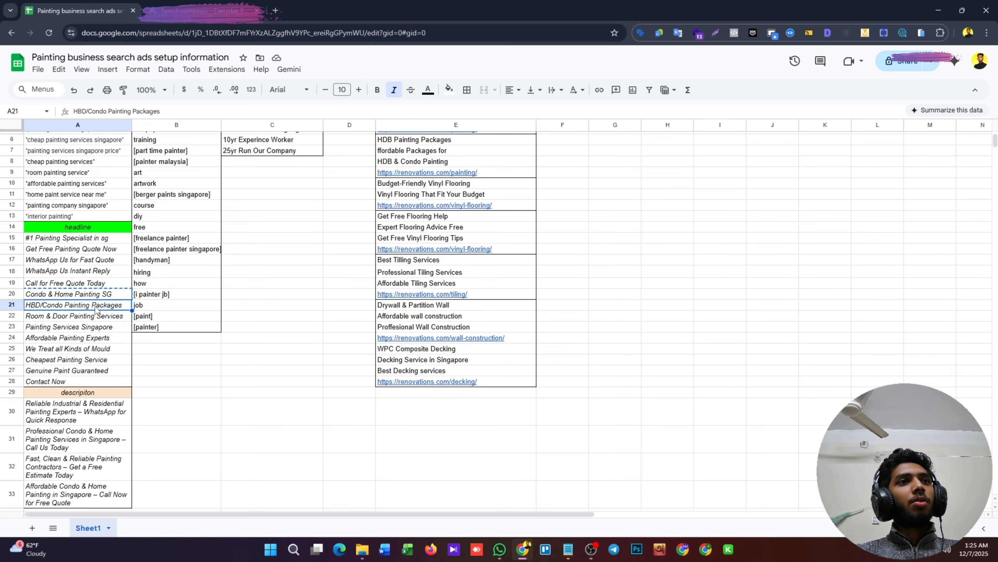
{"action": "key", "text": "ctrl+c"}
{"action": "left_click", "coordinate": [179, 4]}
{"action": "left_click", "coordinate": [318, 385]}
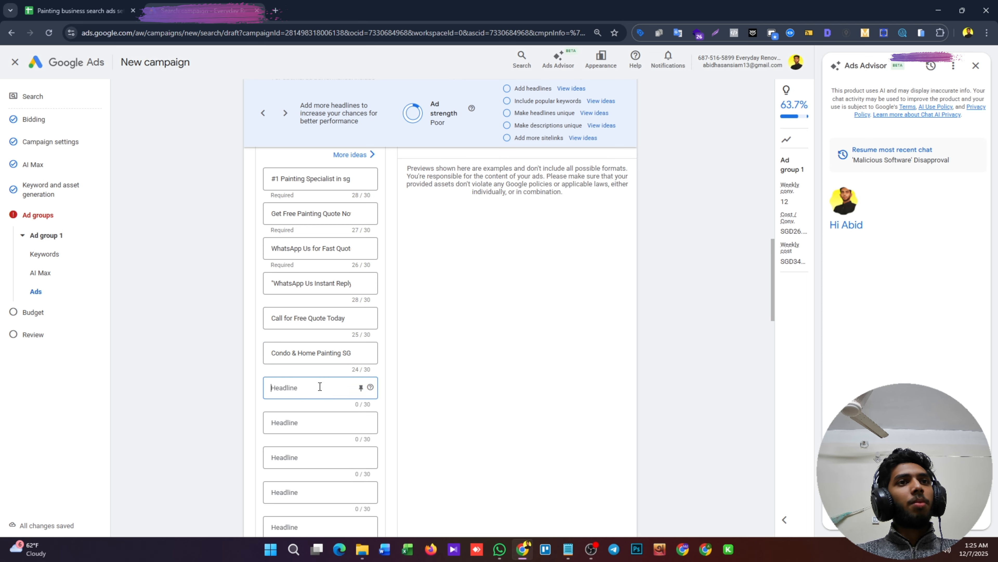
{"action": "key", "text": "ctrl+v"}
Copy "Room & Door Painting Services" from A22 of the spreadsheet into the eighth headline
{"action": "key", "text": "ctrl+Tab"}
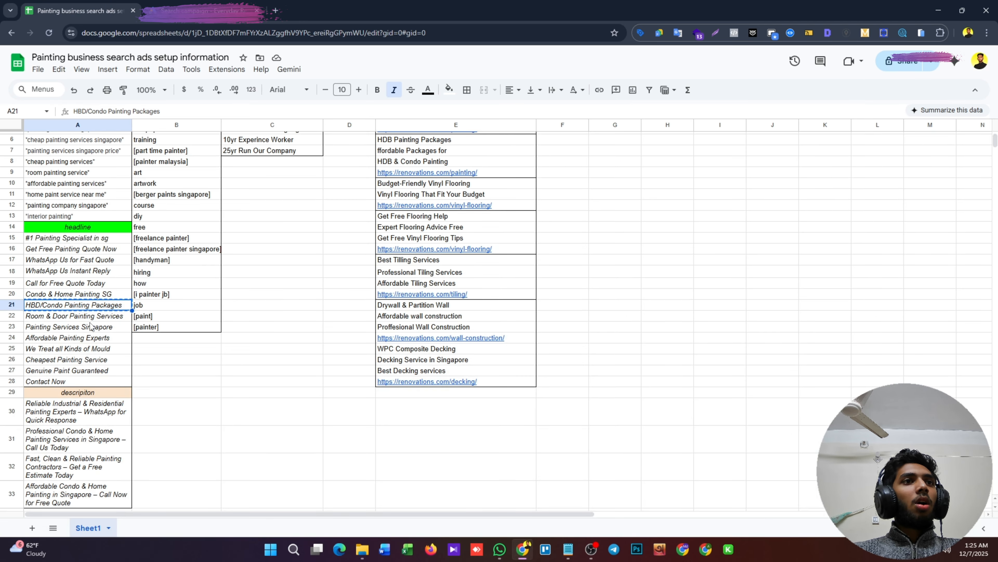
{"action": "left_click", "coordinate": [91, 326]}
{"action": "left_click", "coordinate": [101, 317]}
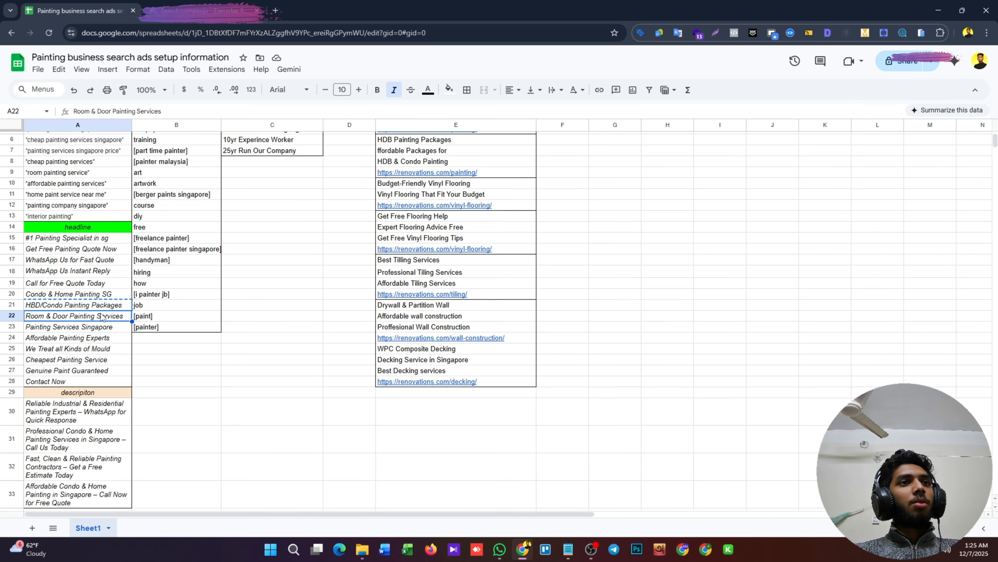
{"action": "key", "text": "ctrl+c"}
{"action": "key", "text": "ctrl+Tab"}
{"action": "scroll", "coordinate": [297, 370], "scroll_direction": "down", "scroll_amount": 1}
{"action": "left_click", "coordinate": [298, 370]}
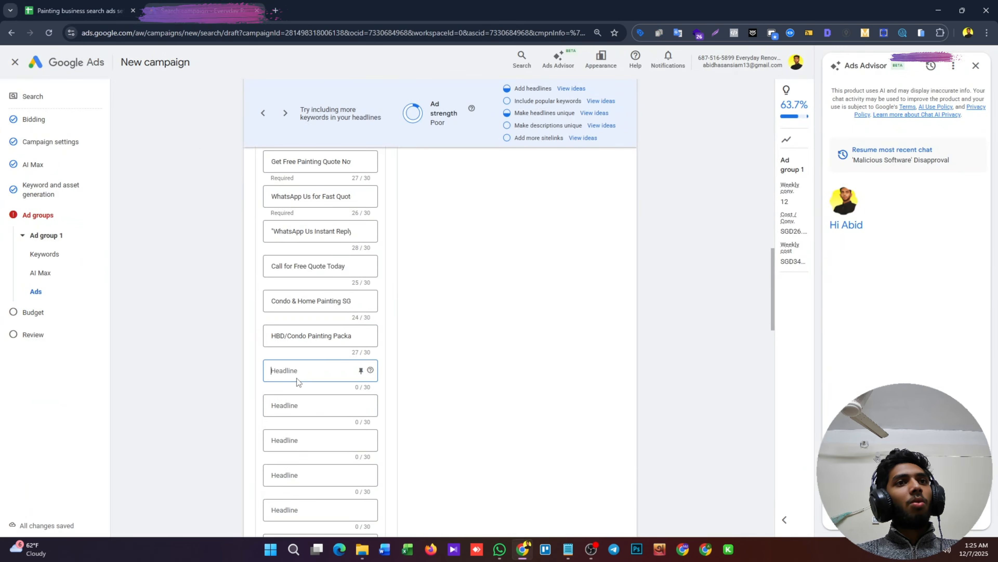
{"action": "key", "text": "ctrl+v"}
Copy "Painting Services Singapore" from A23 of the spreadsheet into the ninth headline
{"action": "key", "text": "ctrl+Tab"}
{"action": "left_click", "coordinate": [72, 329]}
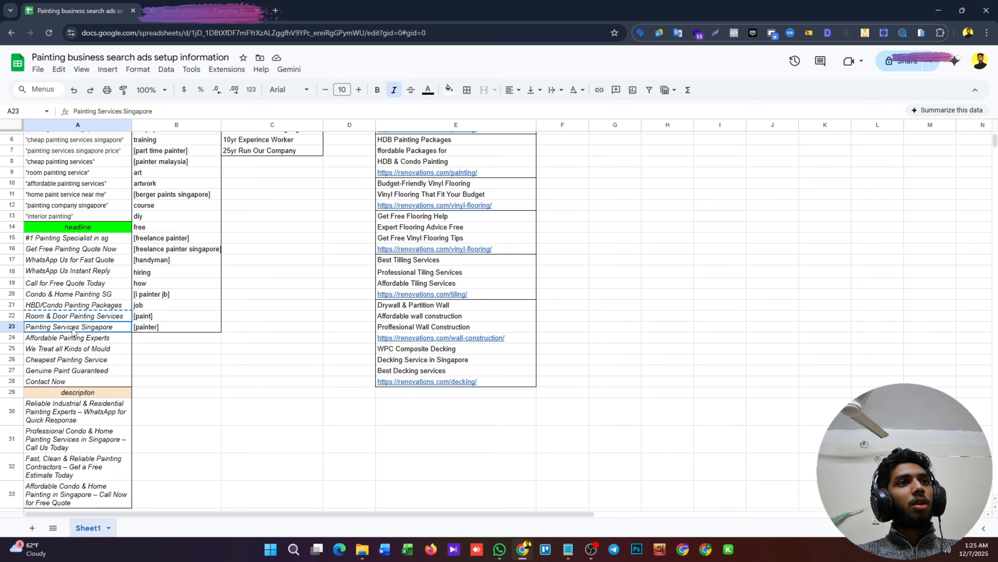
{"action": "key", "text": "ctrl+Tab"}
{"action": "scroll", "coordinate": [298, 373], "scroll_direction": "down", "scroll_amount": 1}
{"action": "left_click", "coordinate": [299, 354]}
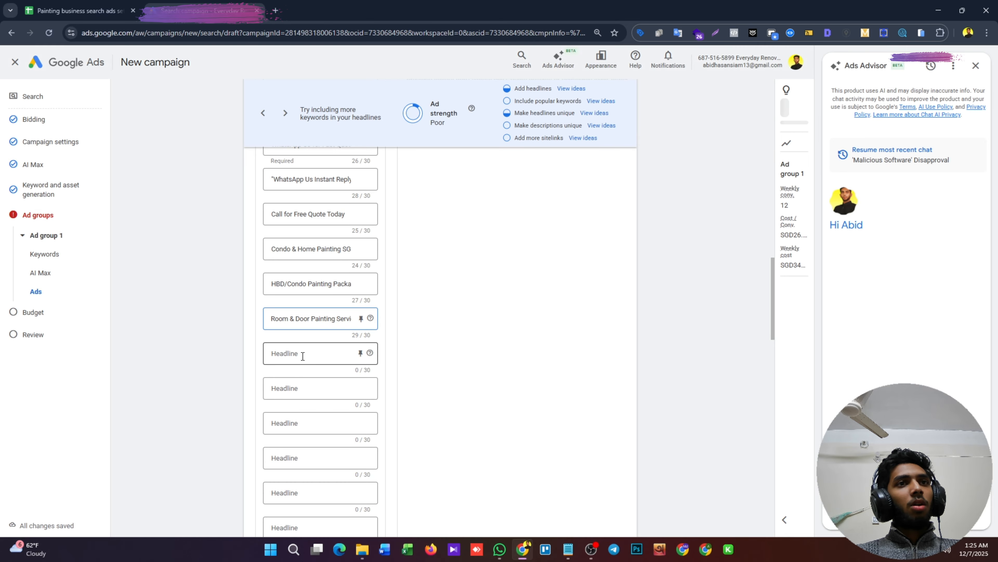
{"action": "key", "text": "ctrl+v"}
Copy "Affordable Painting Experts" from A24 of the spreadsheet into the tenth headline
{"action": "key", "text": "ctrl+Tab"}
{"action": "left_click", "coordinate": [101, 340]}
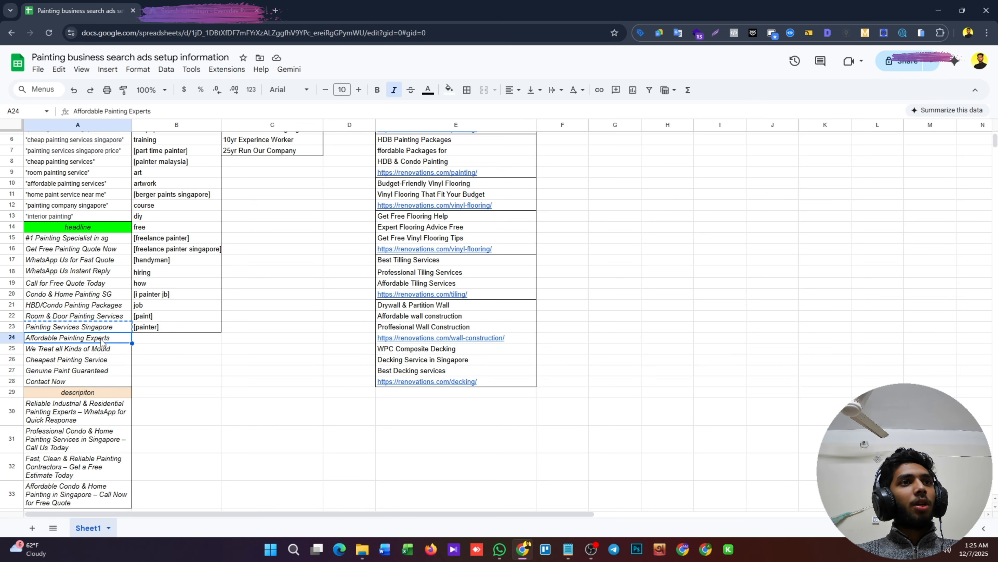
{"action": "key", "text": "ctrl+Tab"}
{"action": "left_click", "coordinate": [310, 388]}
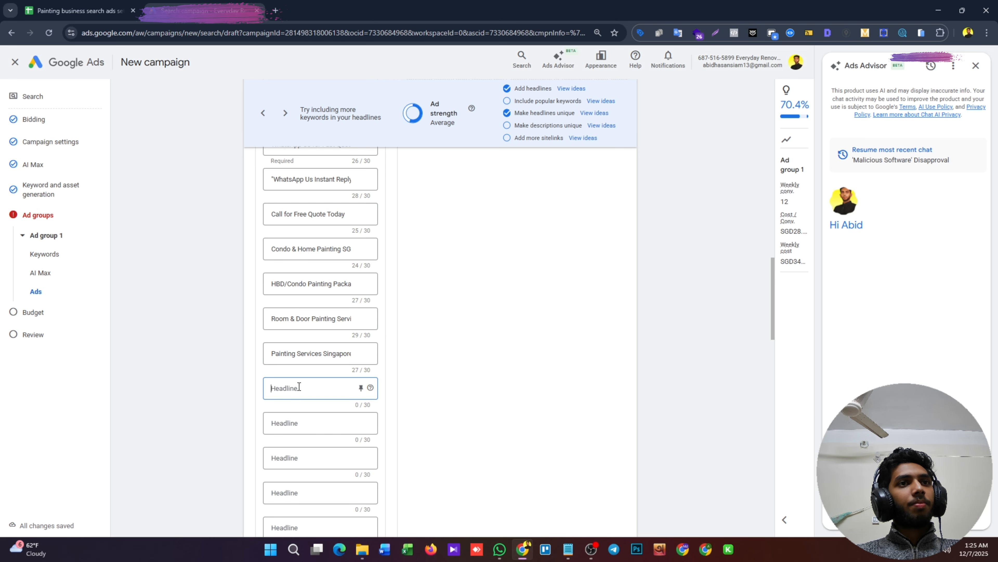
{"action": "key", "text": "ctrl+v"}
Copy "We Treat all Kinds of Mould" from A25 of the spreadsheet into the eleventh headline
{"action": "left_click", "coordinate": [84, 4]}
{"action": "left_click", "coordinate": [82, 350]}
{"action": "key", "text": "ctrl+c"}
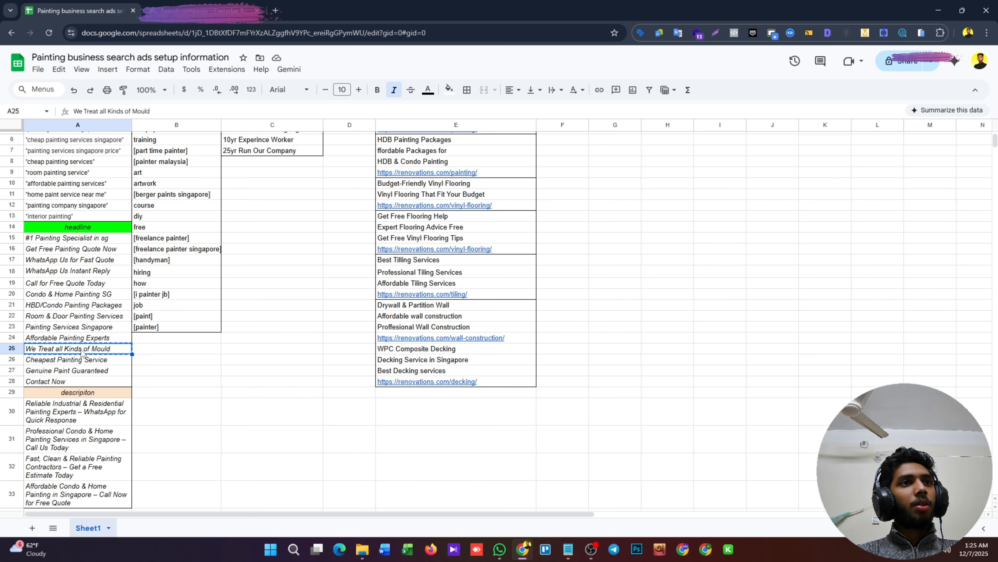
{"action": "key", "text": "ctrl+Tab"}
{"action": "scroll", "coordinate": [291, 369], "scroll_direction": "down", "scroll_amount": 2}
{"action": "left_click", "coordinate": [292, 368]}
{"action": "key", "text": "ctrl+v"}
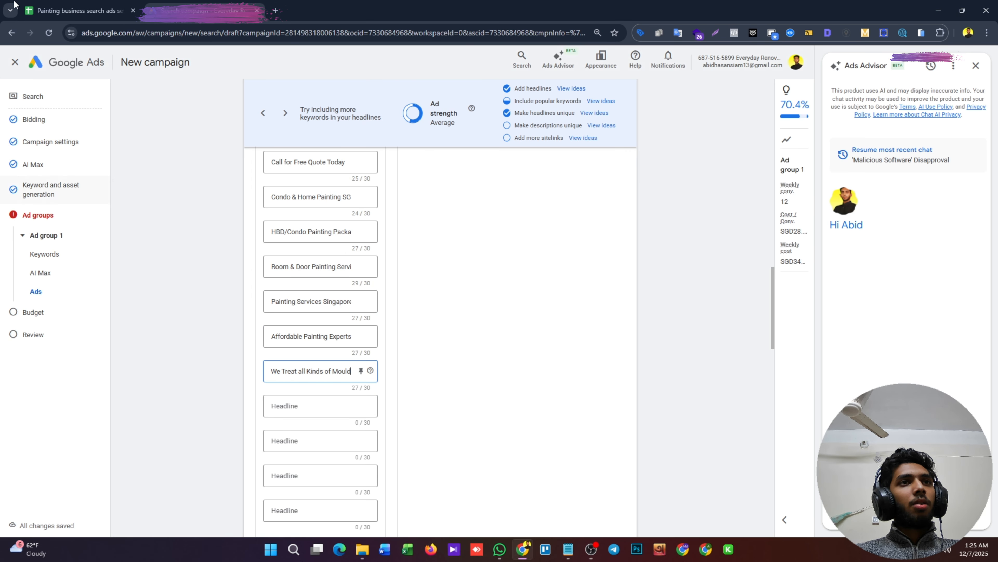
Copy "Cheapest Painting Service" from A26 of the spreadsheet into the twelfth headline
{"action": "key", "text": "ctrl+shift+a"}
{"action": "key", "text": "Return"}
{"action": "left_click", "coordinate": [90, 361]}
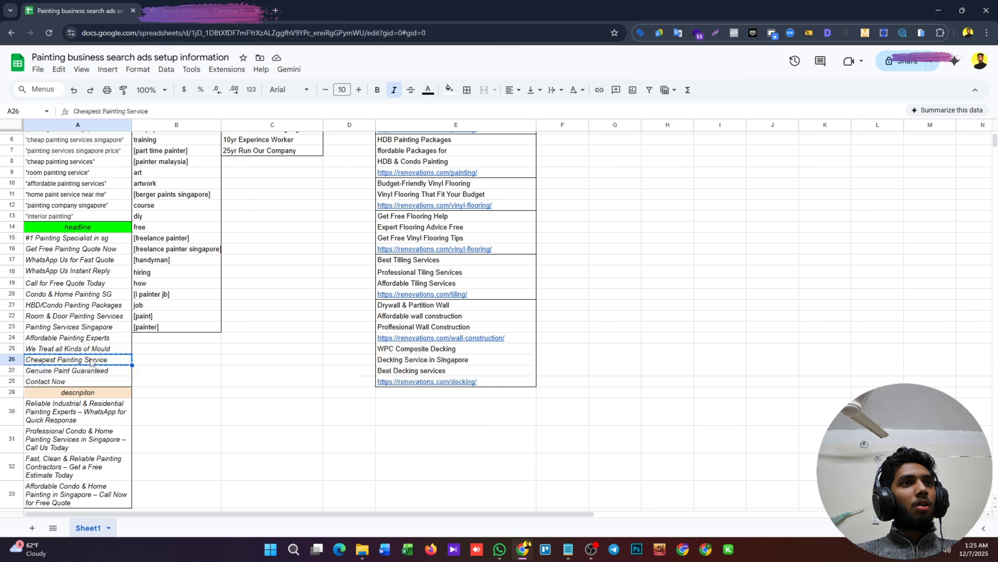
{"action": "key", "text": "ctrl+c"}
{"action": "key", "text": "ctrl+Tab"}
{"action": "scroll", "coordinate": [332, 420], "scroll_direction": "down", "scroll_amount": 1}
{"action": "left_click", "coordinate": [309, 352]}
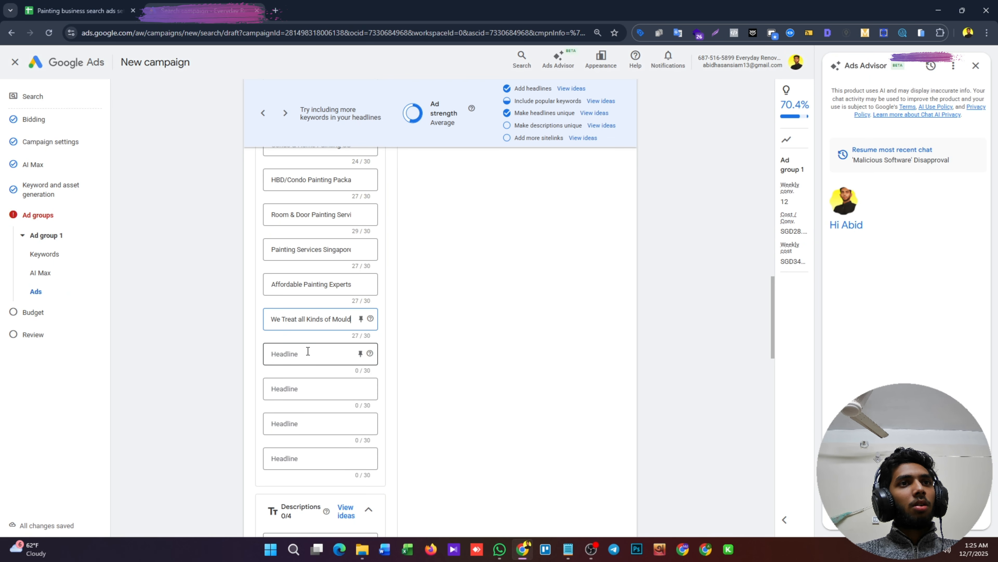
{"action": "key", "text": "ctrl+v"}
Copy "Genuine Paint Guaranteed" from A27 of the spreadsheet into the thirteenth headline
{"action": "left_click", "coordinate": [76, 4]}
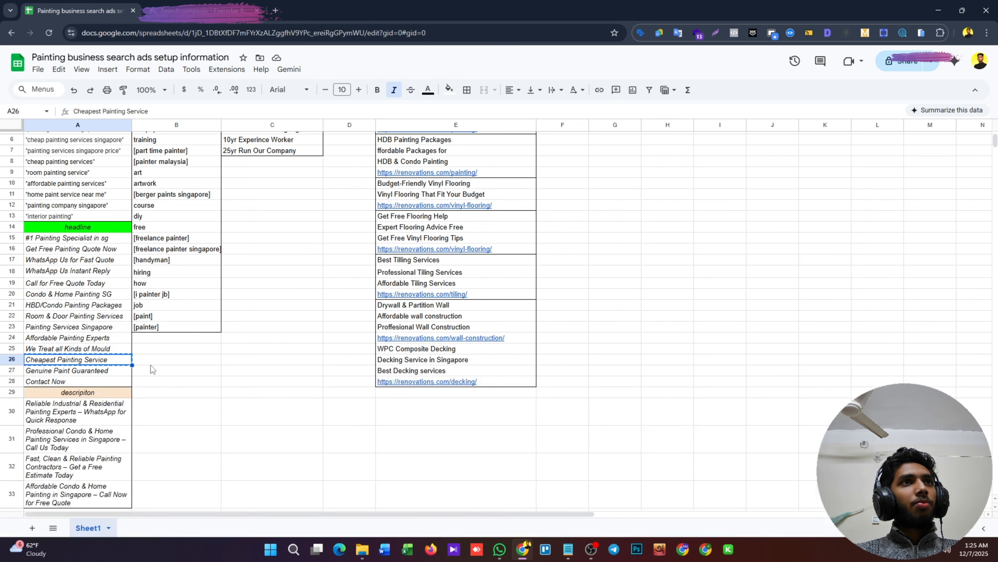
{"action": "left_click", "coordinate": [77, 375]}
{"action": "left_click", "coordinate": [204, 11]}
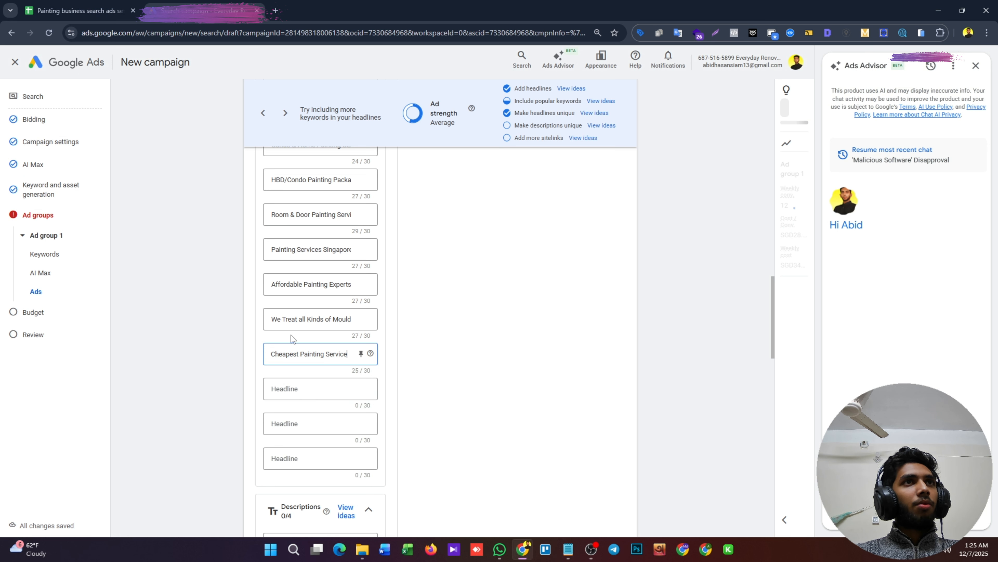
{"action": "left_click", "coordinate": [300, 389]}
{"action": "key", "text": "ctrl+v"}
Copy "Contact Now" from A28 of the spreadsheet into the fifteenth headline, leaving the fourteenth empty
{"action": "left_click", "coordinate": [78, 11]}
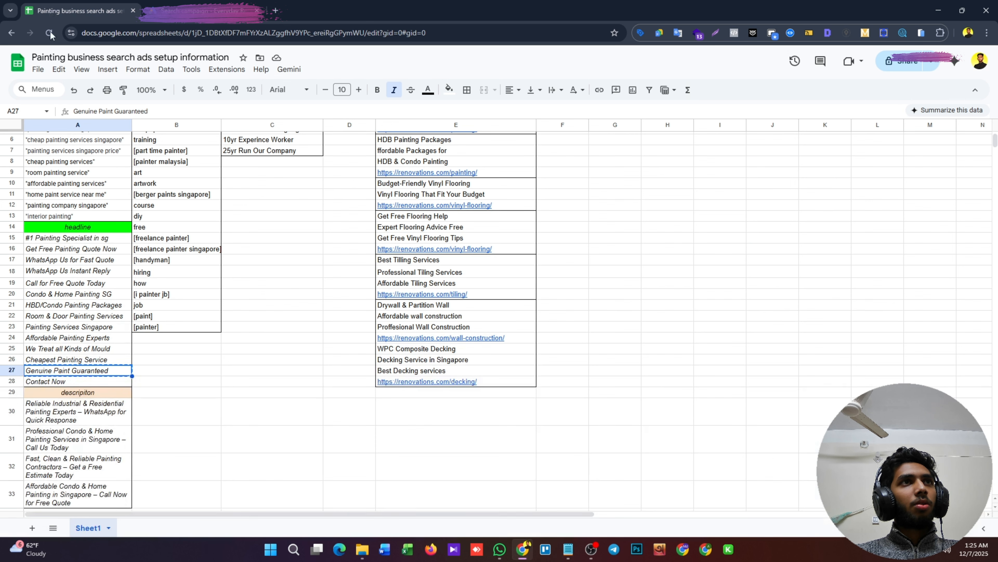
{"action": "left_click", "coordinate": [61, 384]}
{"action": "key", "text": "ctrl+c"}
{"action": "left_click", "coordinate": [204, 11]}
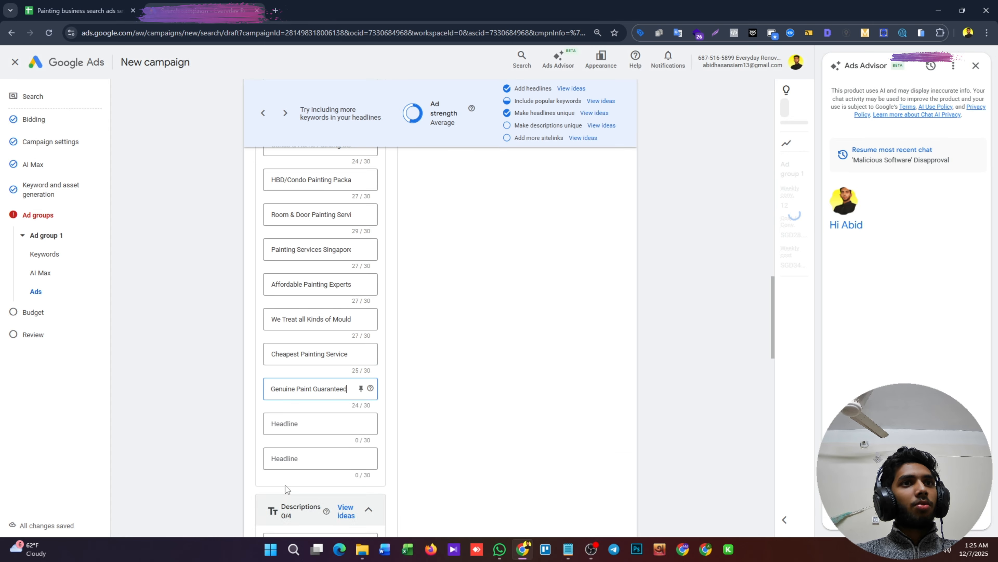
{"action": "left_click", "coordinate": [287, 465]}
{"action": "key", "text": "ctrl+v"}
Write the fourteenth headline as "Best" followed by a keyword insertion with default text "Painting Services" in sentence case
{"action": "left_click", "coordinate": [291, 427]}
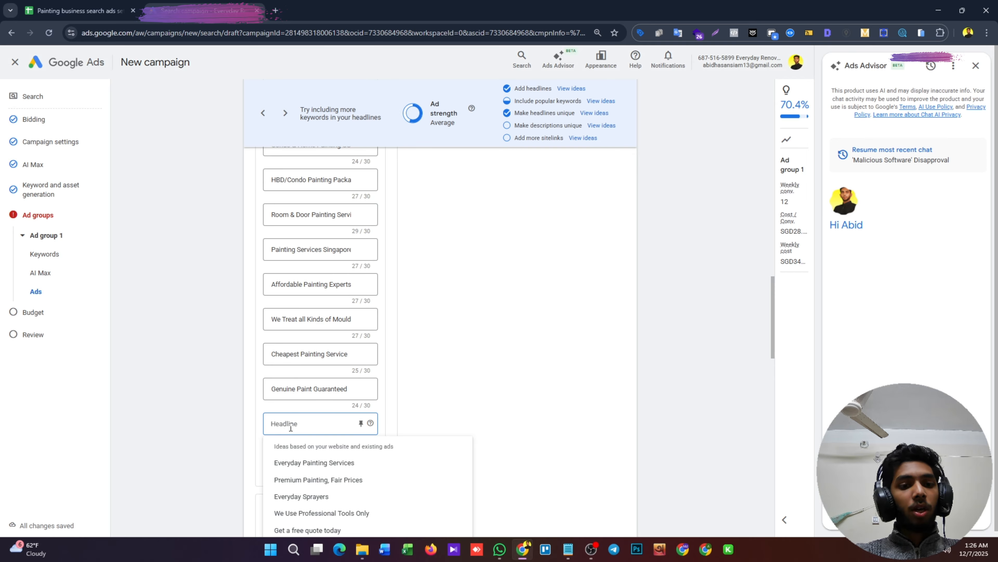
{"action": "type", "text": "B"}
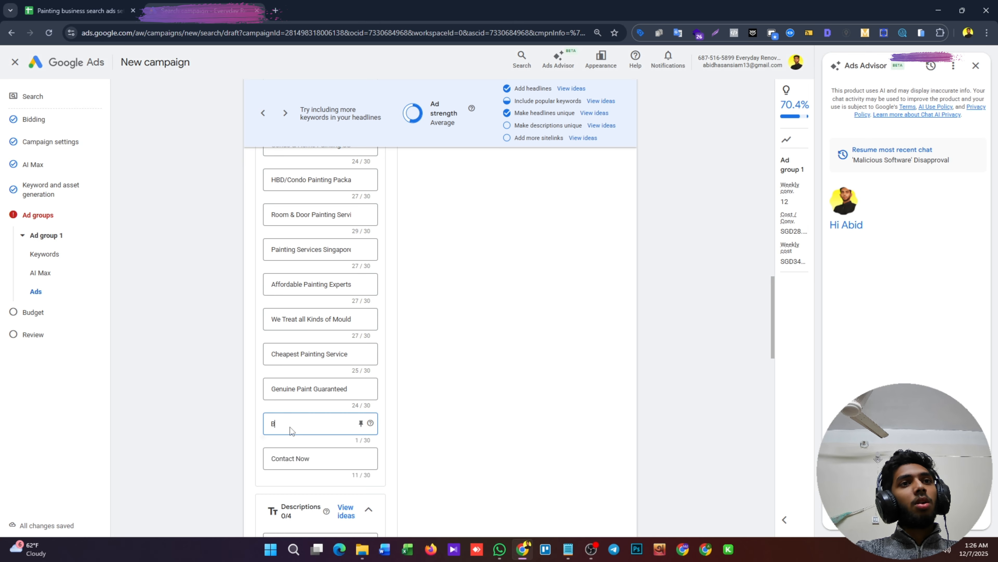
{"action": "type", "text": "est "}
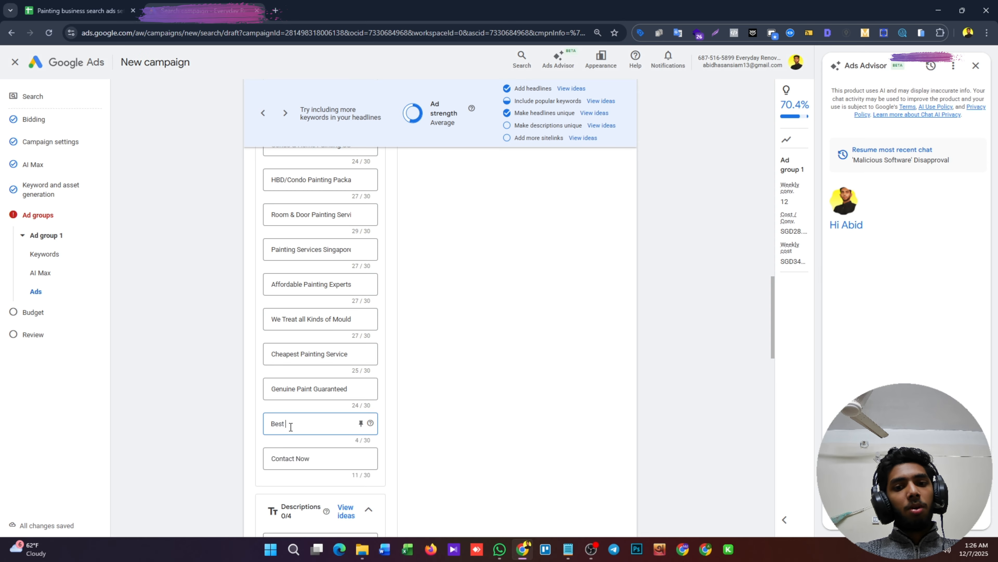
{"action": "type", "text": "{"}
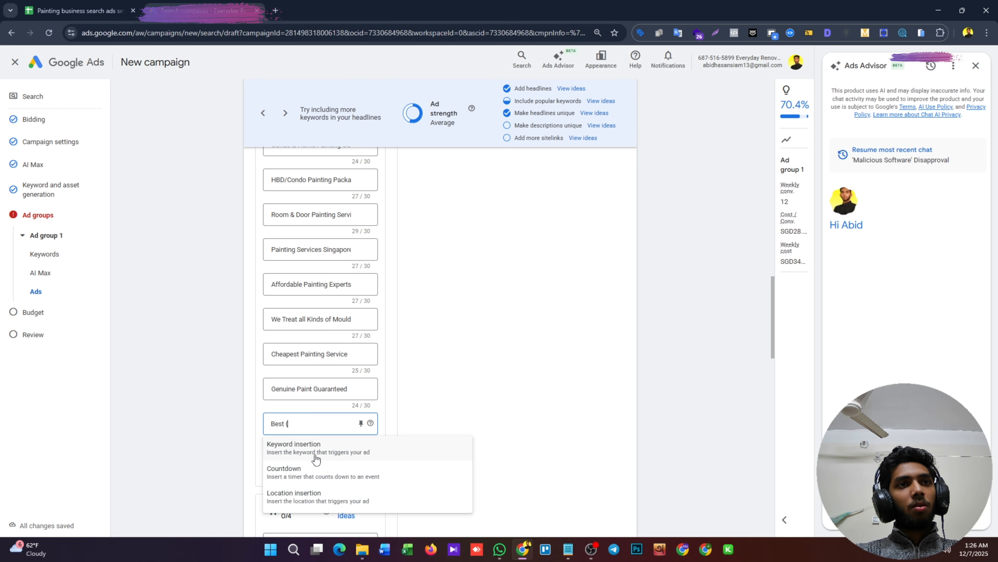
{"action": "left_click", "coordinate": [316, 452]}
{"action": "type", "text": "Painting"}
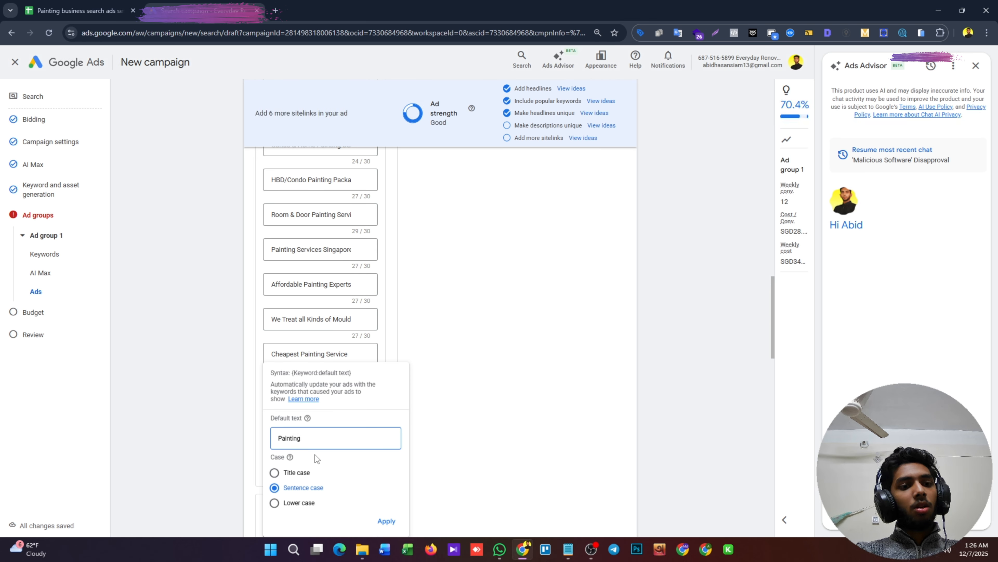
{"action": "type", "text": " Services"}
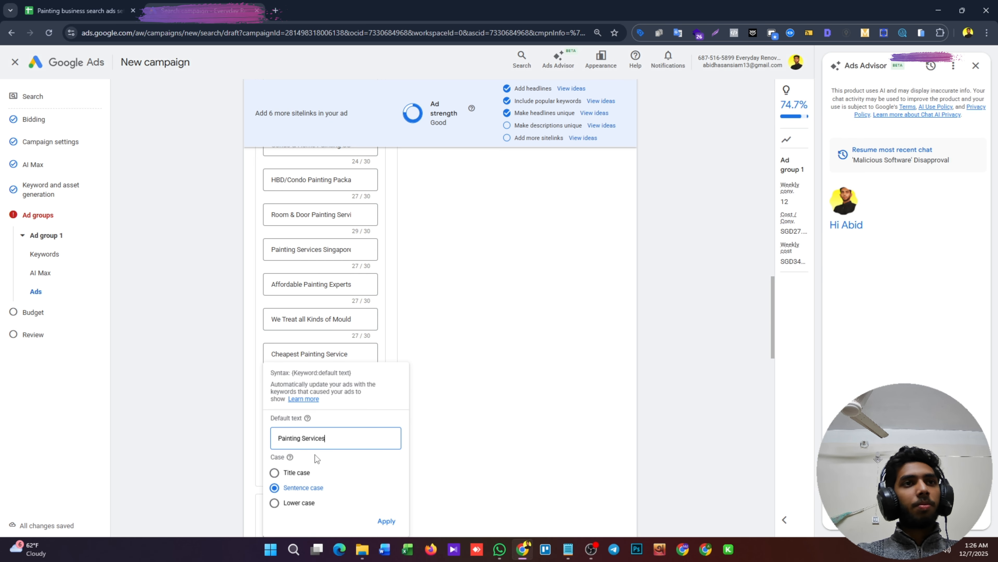
{"action": "left_click", "coordinate": [387, 521]}
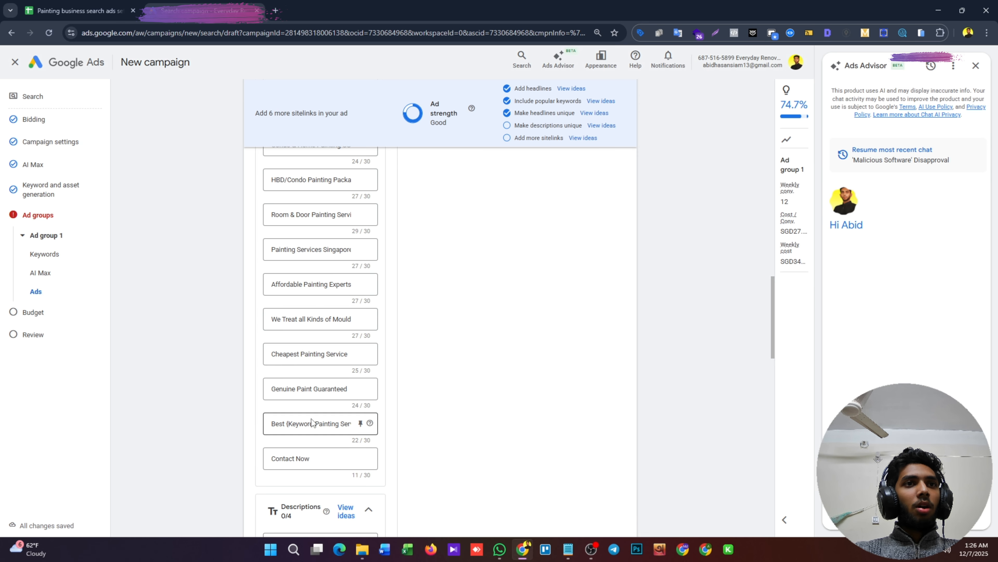
Expand the ad to four description fields and copy the "Reliable Industrial & Residential Painting Experts" text from A30 into the first
{"action": "scroll", "coordinate": [423, 423], "scroll_direction": "down", "scroll_amount": 5}
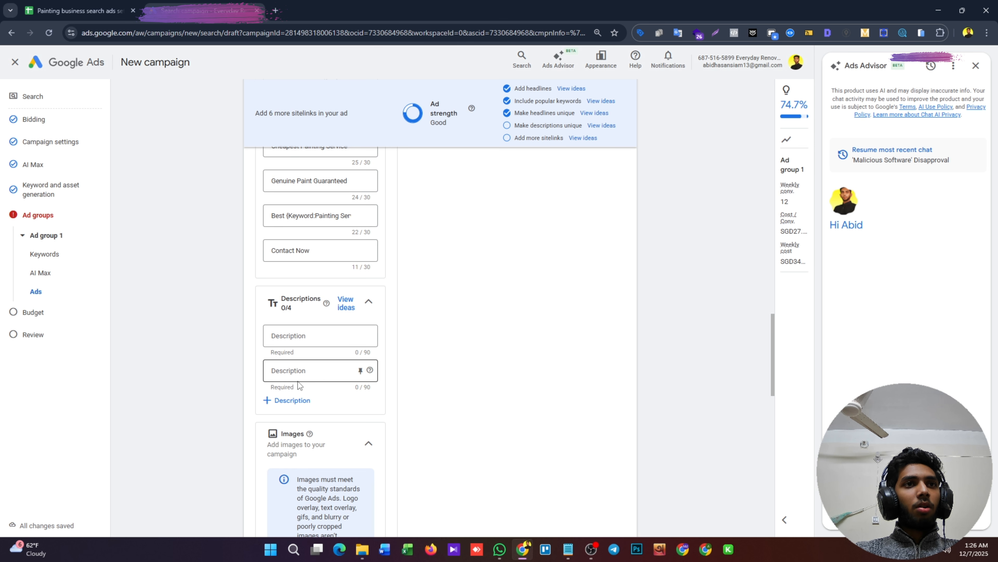
{"action": "left_click", "coordinate": [278, 439]}
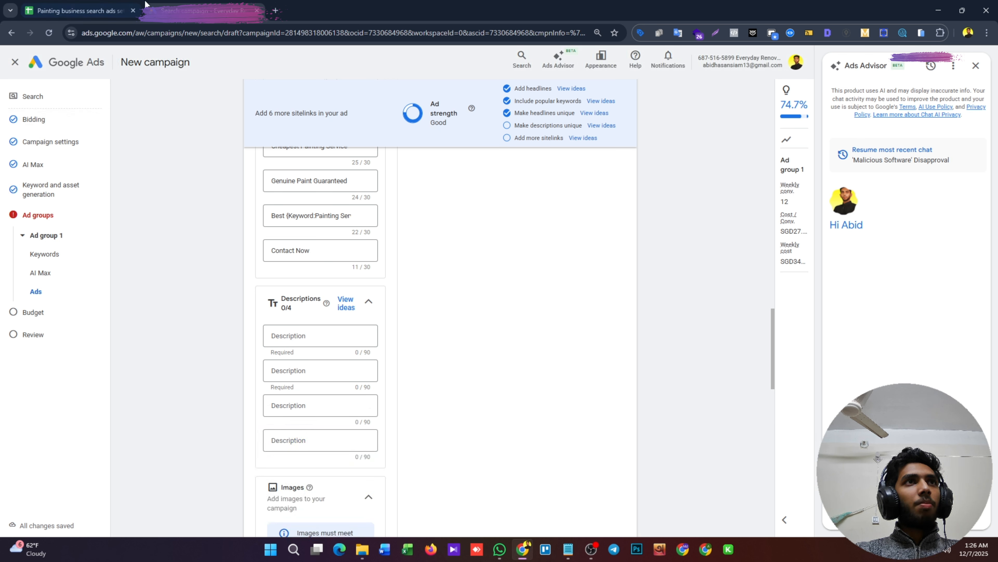
{"action": "left_click", "coordinate": [106, 10]}
{"action": "left_click", "coordinate": [82, 418]}
{"action": "key", "text": "ctrl+c"}
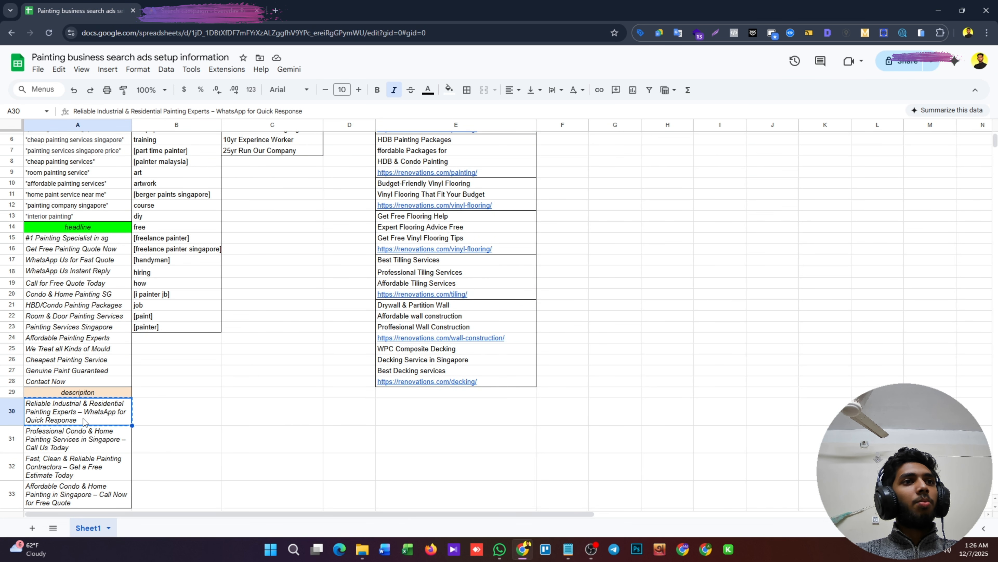
{"action": "left_click", "coordinate": [205, 11]}
{"action": "left_click", "coordinate": [291, 336]}
{"action": "key", "text": "ctrl+v"}
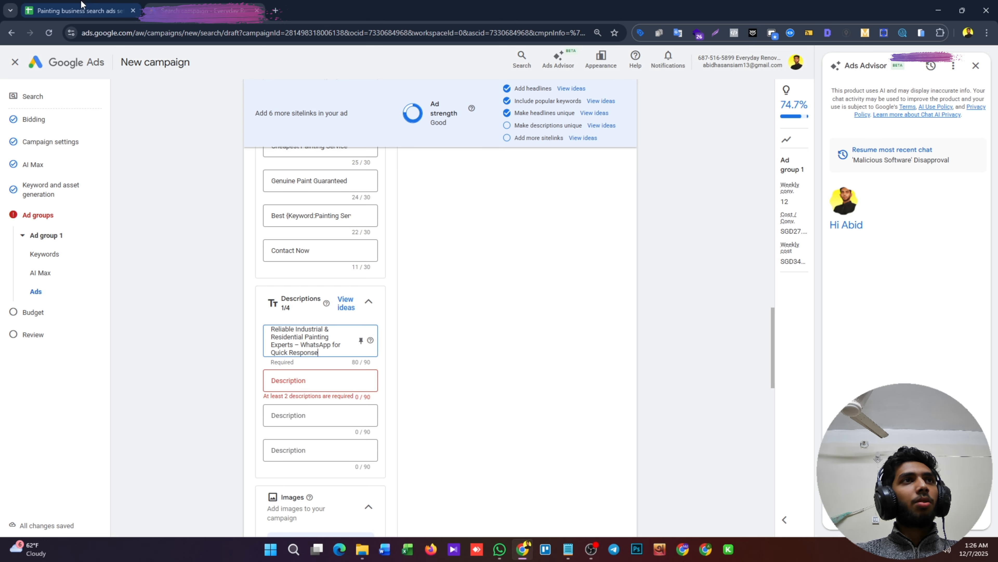
Copy "Professional Condo & Home Painting Services in Singapore – Call Us Today" from A31 of the spreadsheet into the second description
{"action": "left_click", "coordinate": [79, 11]}
{"action": "left_click", "coordinate": [65, 439]}
{"action": "key", "text": "ctrl+c"}
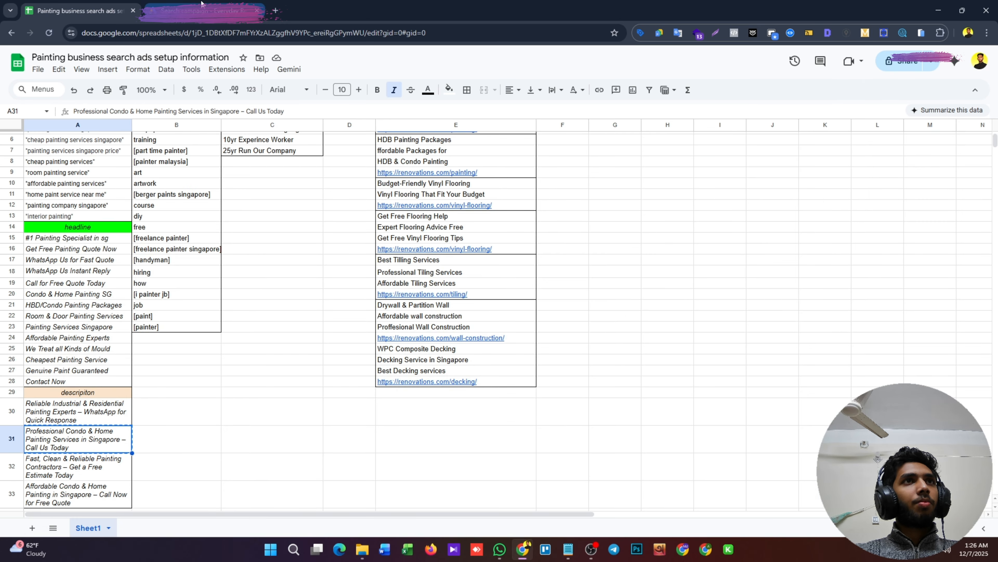
{"action": "left_click", "coordinate": [204, 10]}
{"action": "scroll", "coordinate": [311, 328], "scroll_direction": "down", "scroll_amount": 3}
{"action": "left_click", "coordinate": [311, 328]}
{"action": "key", "text": "ctrl+v"}
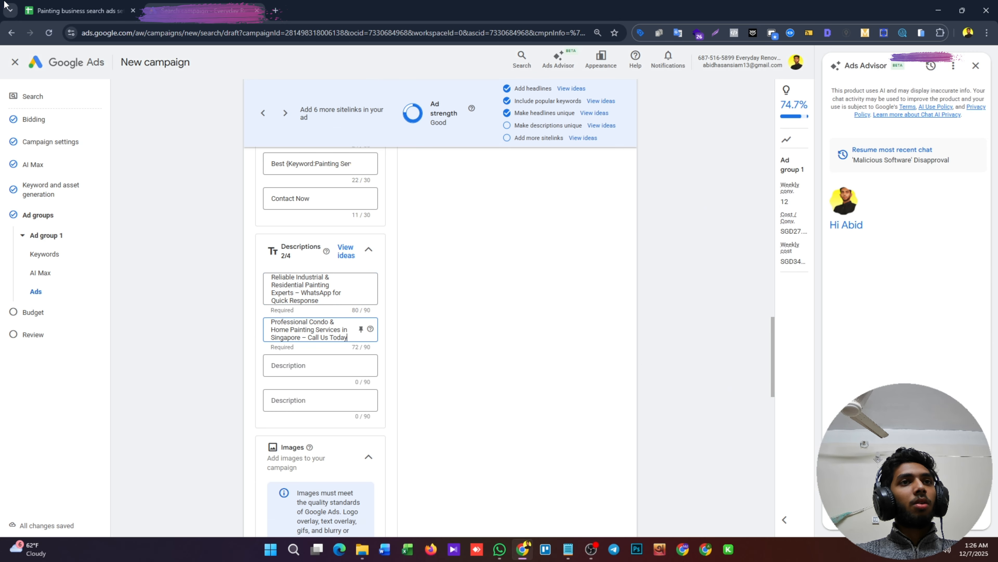
Copy "Fast, Clean & Reliable Painting Contractors – Get a Free Estimate Today" from A32 of the spreadsheet into the third description
{"action": "left_click", "coordinate": [78, 10]}
{"action": "left_click", "coordinate": [72, 456]}
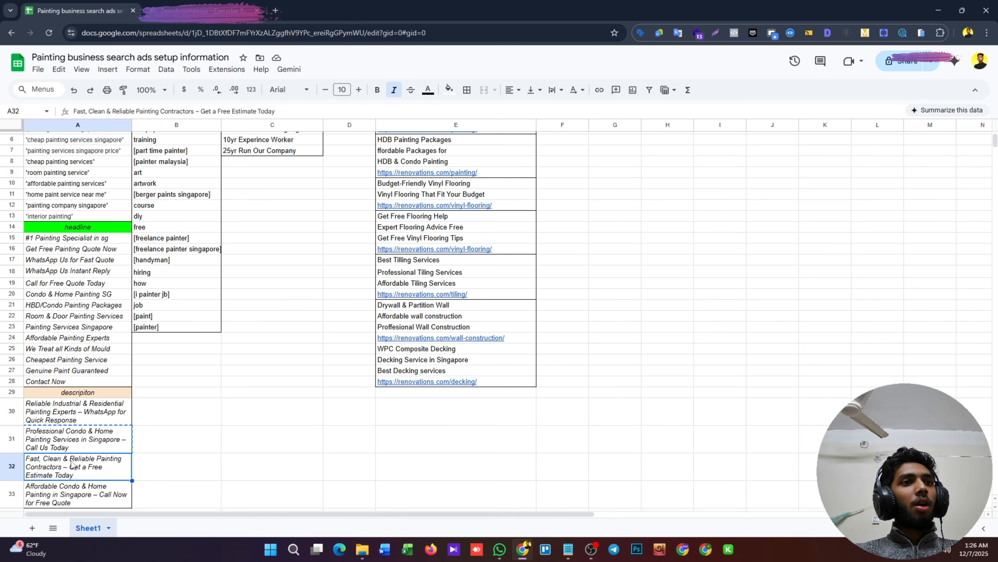
{"action": "key", "text": "ctrl+c"}
{"action": "left_click", "coordinate": [204, 10]}
{"action": "left_click", "coordinate": [305, 308]}
{"action": "key", "text": "ctrl+v"}
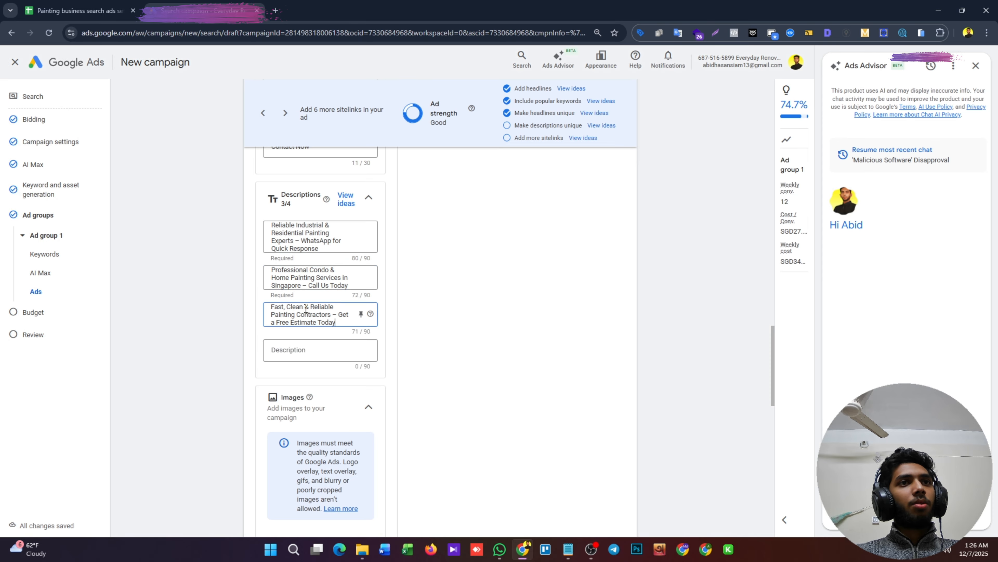
Copy "Affordable Condo & Home Painting in Singapore – Call Now for Free Quote" from A33 of the spreadsheet into the fourth description
{"action": "left_click", "coordinate": [79, 10]}
{"action": "left_click", "coordinate": [57, 443]}
{"action": "key", "text": "ctrl+c"}
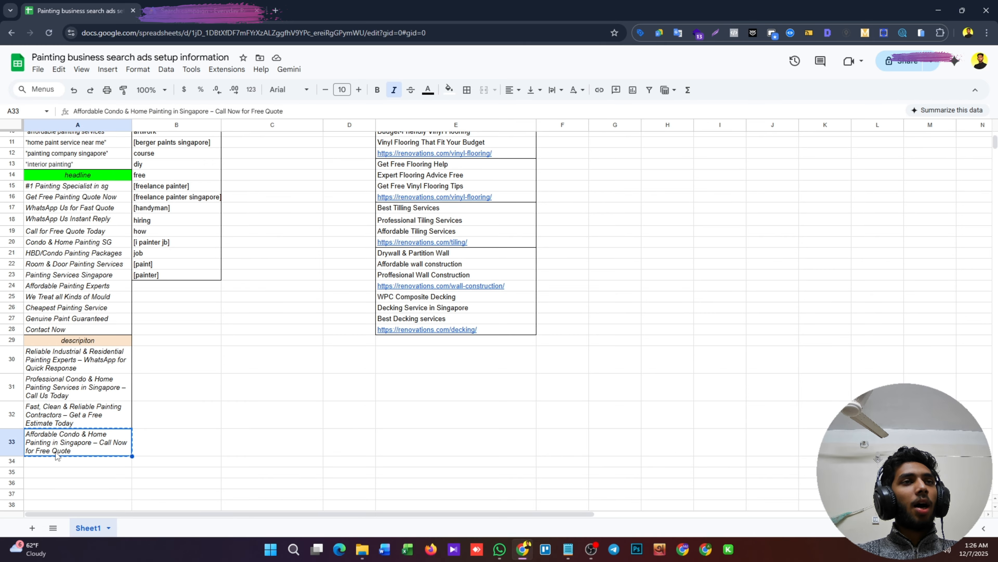
{"action": "left_click", "coordinate": [205, 10]}
{"action": "left_click", "coordinate": [313, 346]}
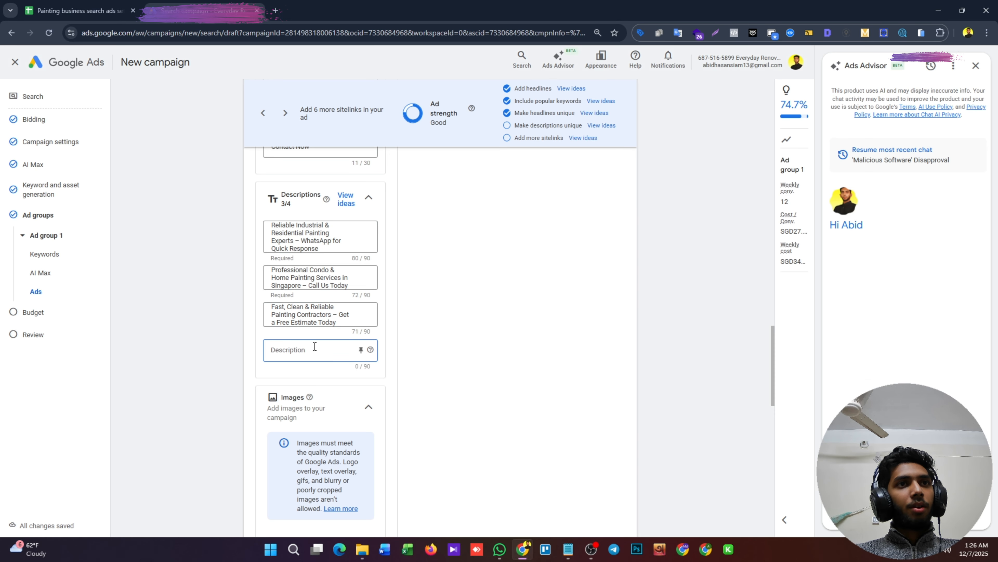
{"action": "key", "text": "ctrl+v"}
Start adding images to the campaign and browse the asset library for suitable painting photos
{"action": "scroll", "coordinate": [424, 482], "scroll_direction": "down", "scroll_amount": 5}
{"action": "scroll", "coordinate": [412, 481], "scroll_direction": "up", "scroll_amount": 1}
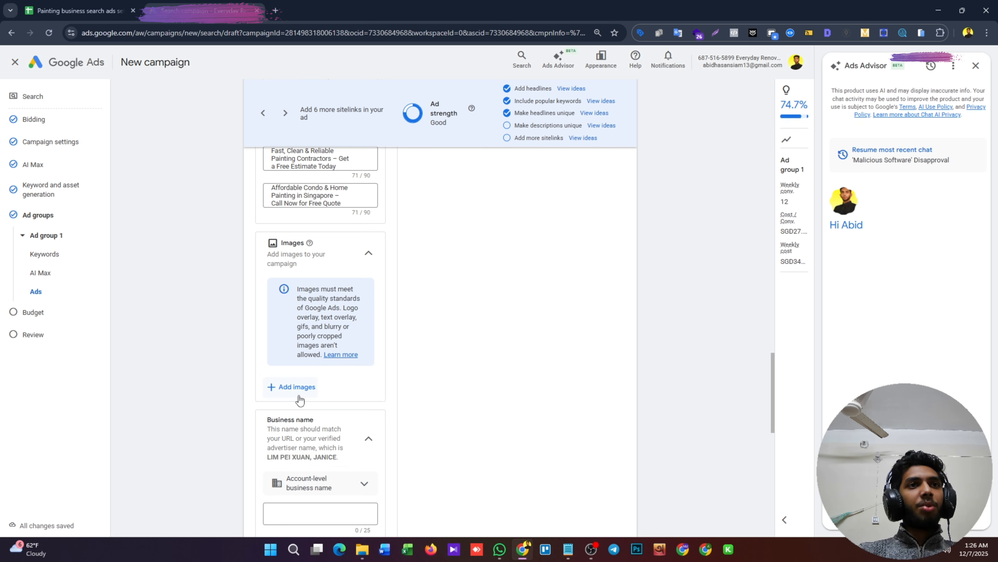
{"action": "left_click", "coordinate": [260, 390]}
{"action": "left_click", "coordinate": [361, 94]}
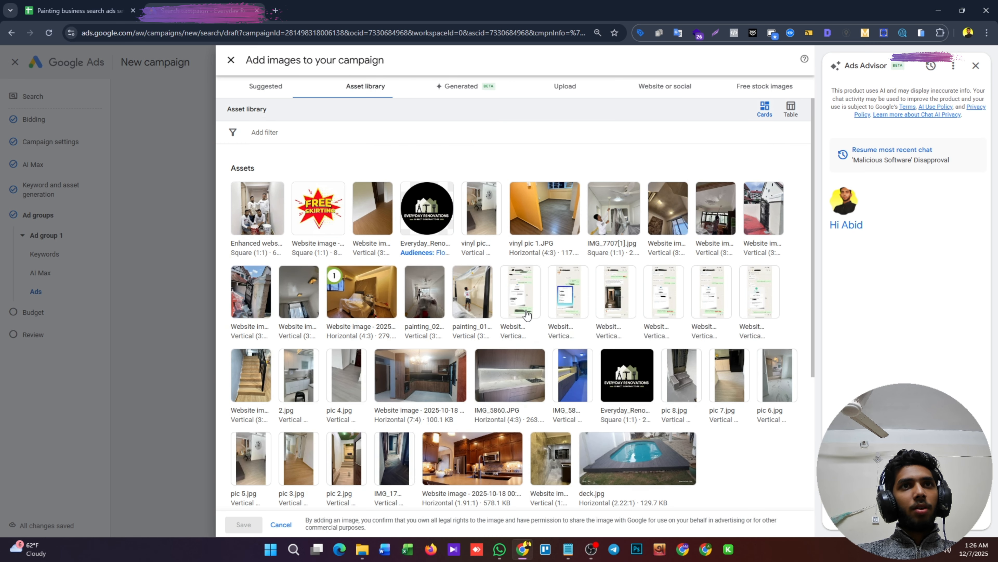
{"action": "scroll", "coordinate": [527, 315], "scroll_direction": "down", "scroll_amount": 5}
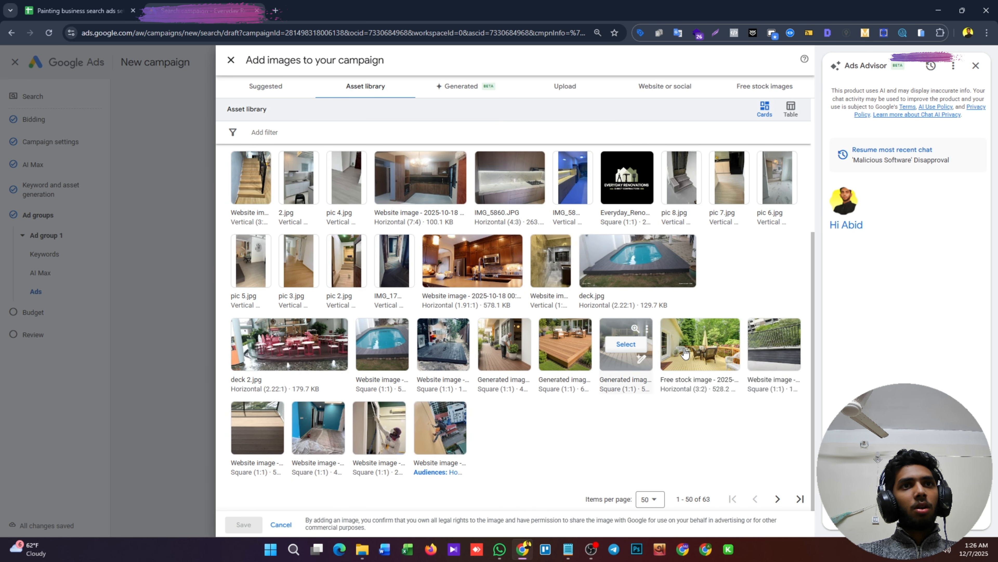
{"action": "scroll", "coordinate": [757, 313], "scroll_direction": "up", "scroll_amount": 5}
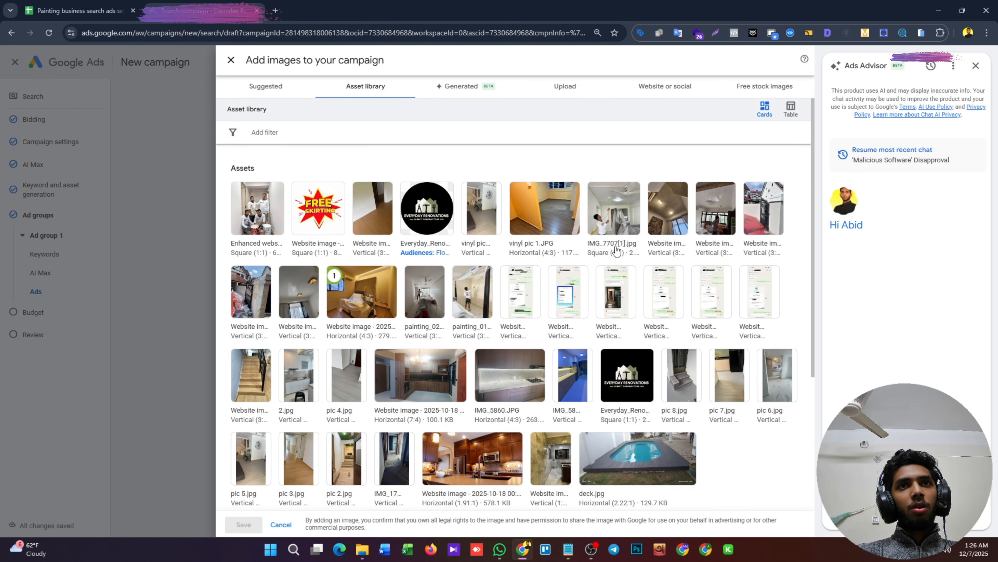
Select IMG_7707[1].jpg, a room ceiling photo and the gate photo from the asset library, using both 1:1 and 1.91:1 crops for the gate
{"action": "left_click", "coordinate": [613, 208]}
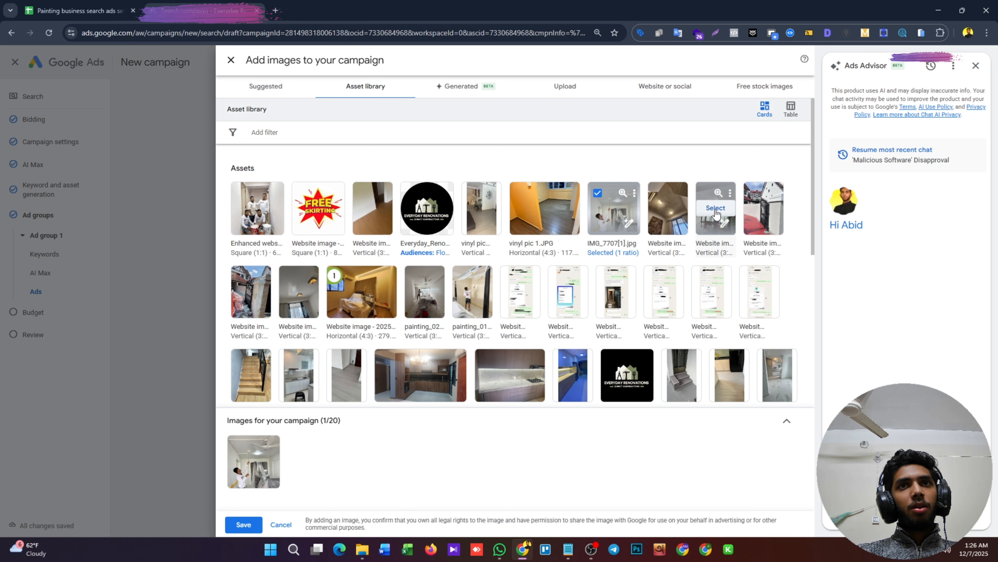
{"action": "left_click", "coordinate": [715, 210]}
{"action": "left_click", "coordinate": [764, 209]}
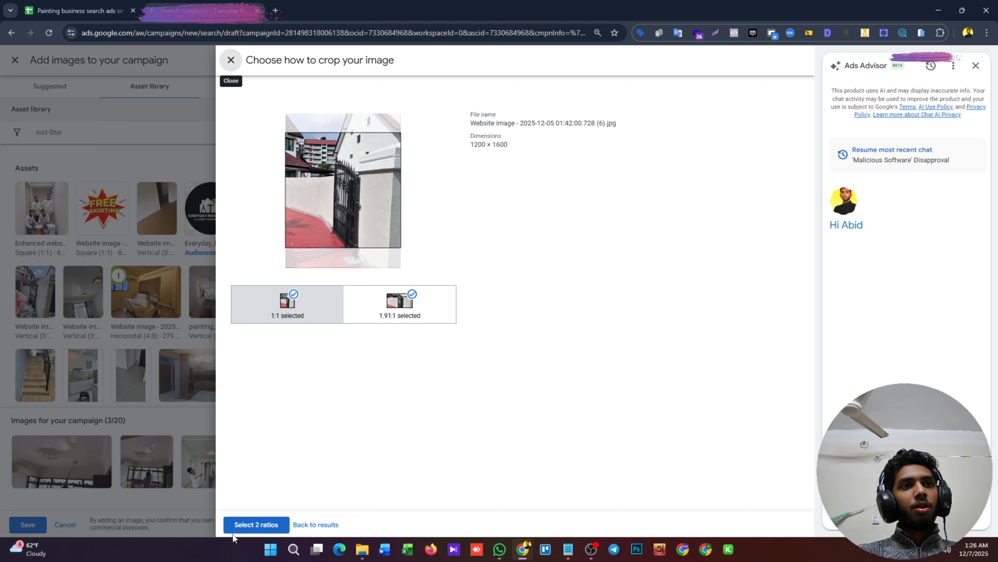
{"action": "left_click", "coordinate": [252, 527]}
Add the square photos of the painter at a wall and the blue-walled room, and save the campaign's image selection
{"action": "scroll", "coordinate": [546, 291], "scroll_direction": "down", "scroll_amount": 5}
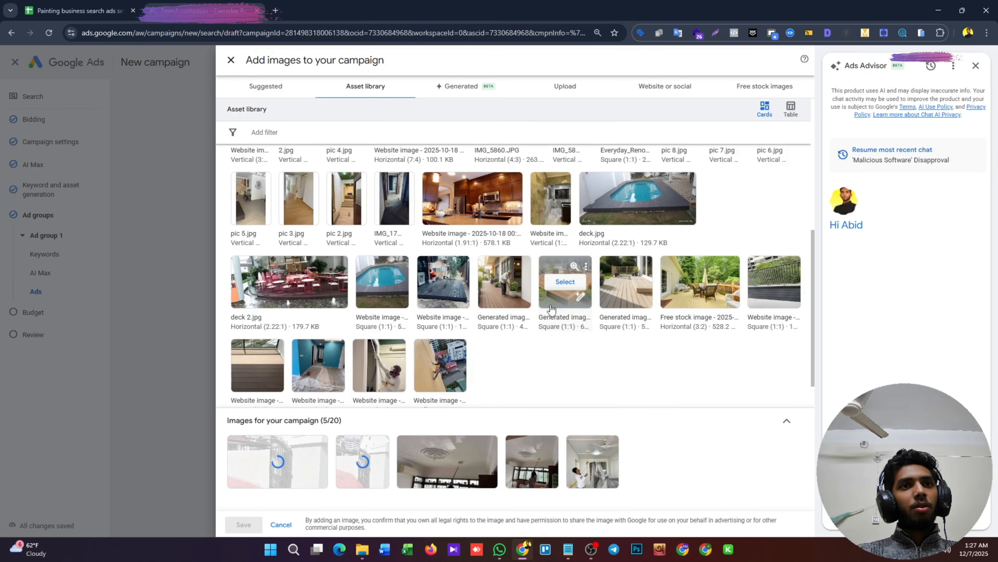
{"action": "scroll", "coordinate": [552, 309], "scroll_direction": "down", "scroll_amount": 2}
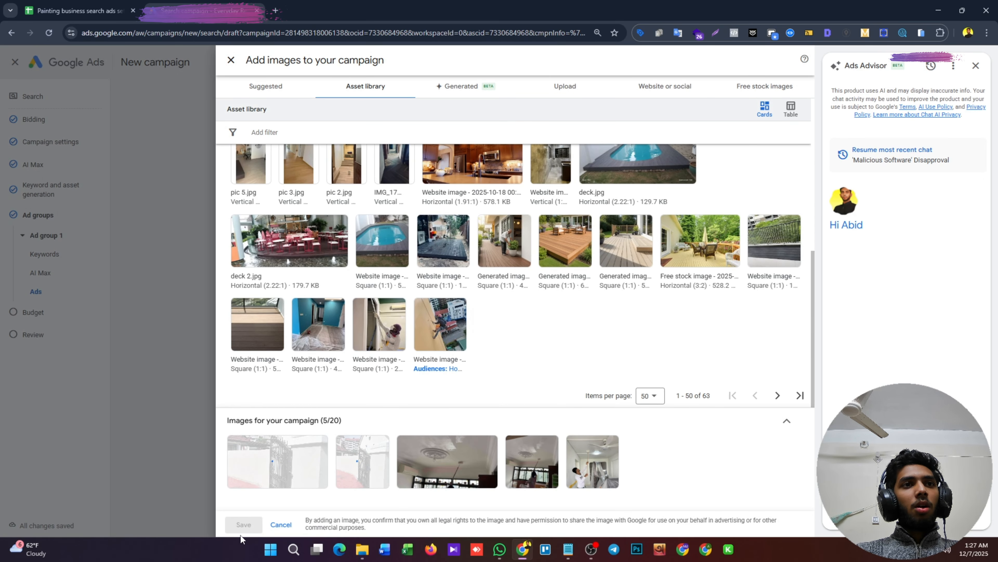
{"action": "left_click", "coordinate": [381, 331]}
{"action": "left_click", "coordinate": [317, 325]}
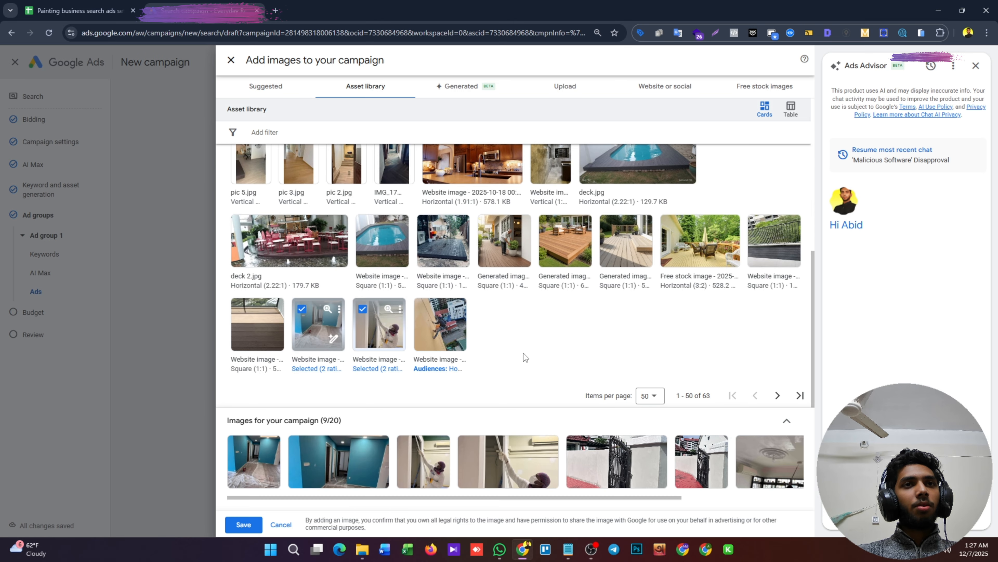
{"action": "left_click", "coordinate": [242, 527]}
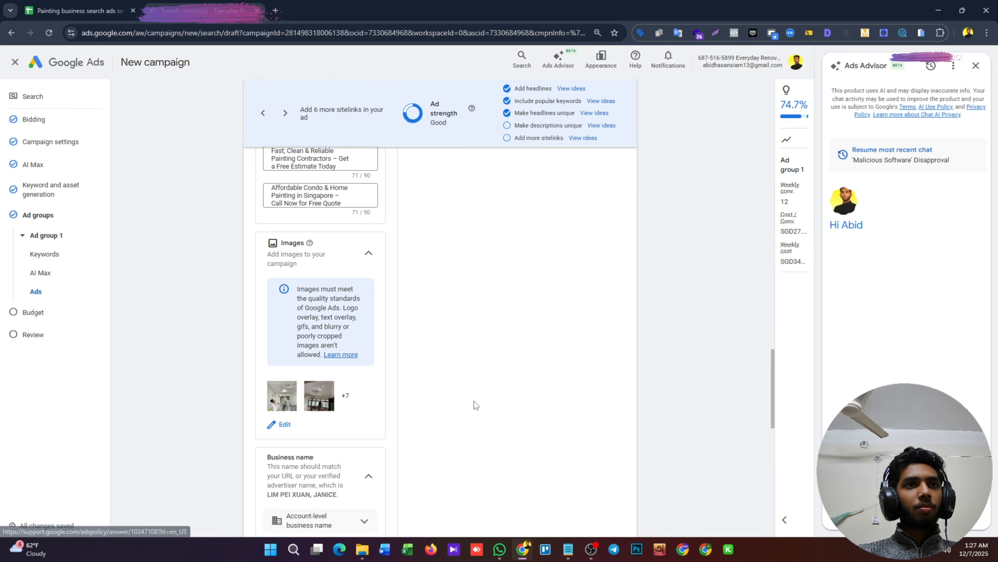
Check the sitelink extension column in the spreadsheet and open the form for creating Sitelink 1
{"action": "scroll", "coordinate": [336, 407], "scroll_direction": "down", "scroll_amount": 5}
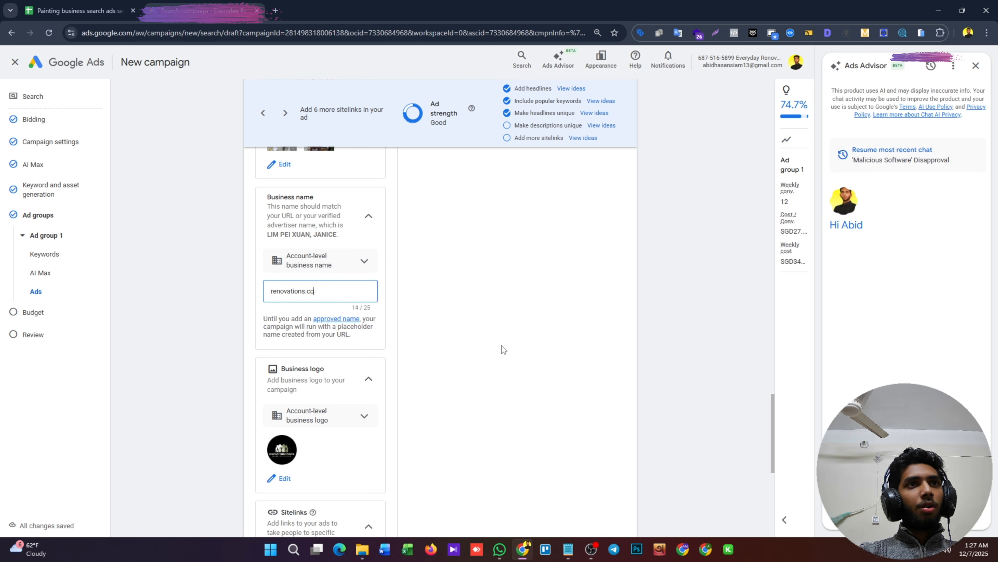
{"action": "scroll", "coordinate": [502, 349], "scroll_direction": "down", "scroll_amount": 6}
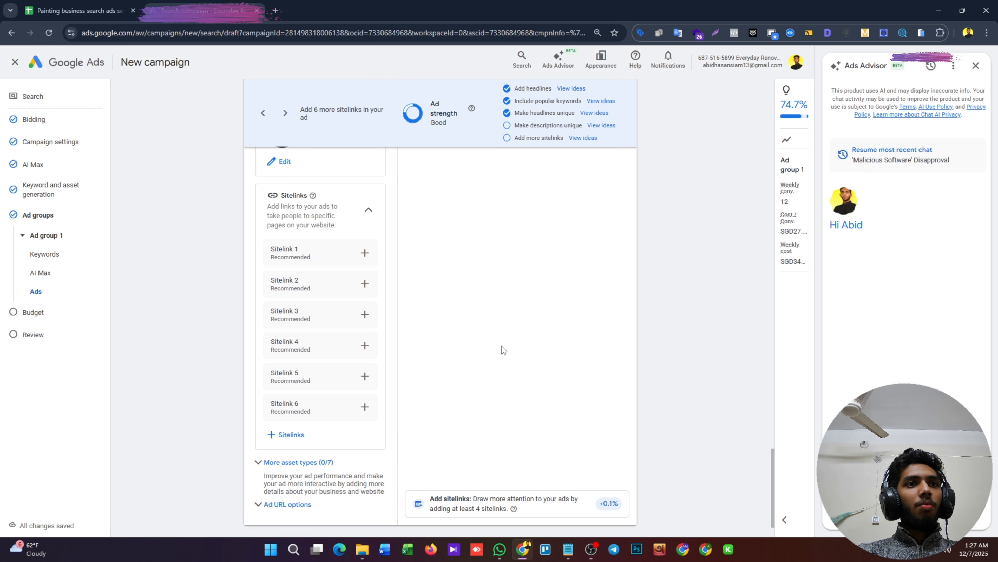
{"action": "left_click", "coordinate": [79, 11]}
{"action": "scroll", "coordinate": [506, 192], "scroll_direction": "up", "scroll_amount": 5}
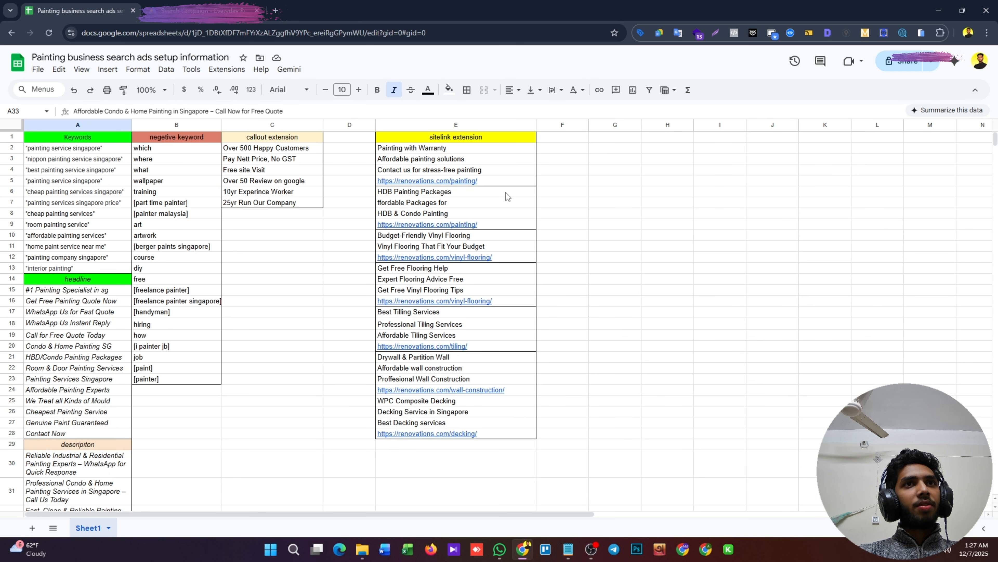
{"action": "left_click", "coordinate": [309, 285]}
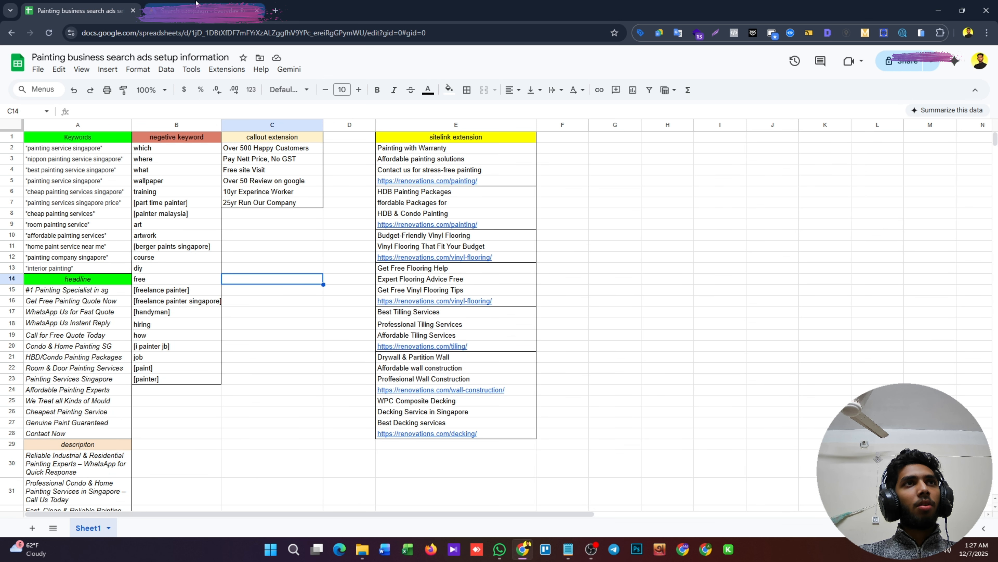
{"action": "left_click", "coordinate": [204, 10]}
{"action": "left_click", "coordinate": [366, 252]}
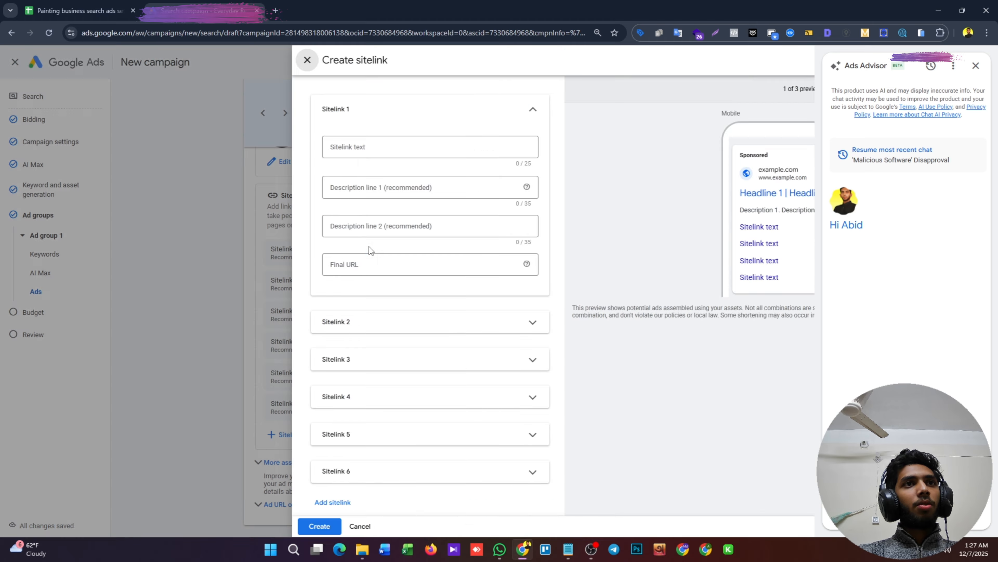
Copy "Painting with Warranty" from E2 of the spreadsheet into the sitelink text of Sitelink 1
{"action": "left_click", "coordinate": [63, 5]}
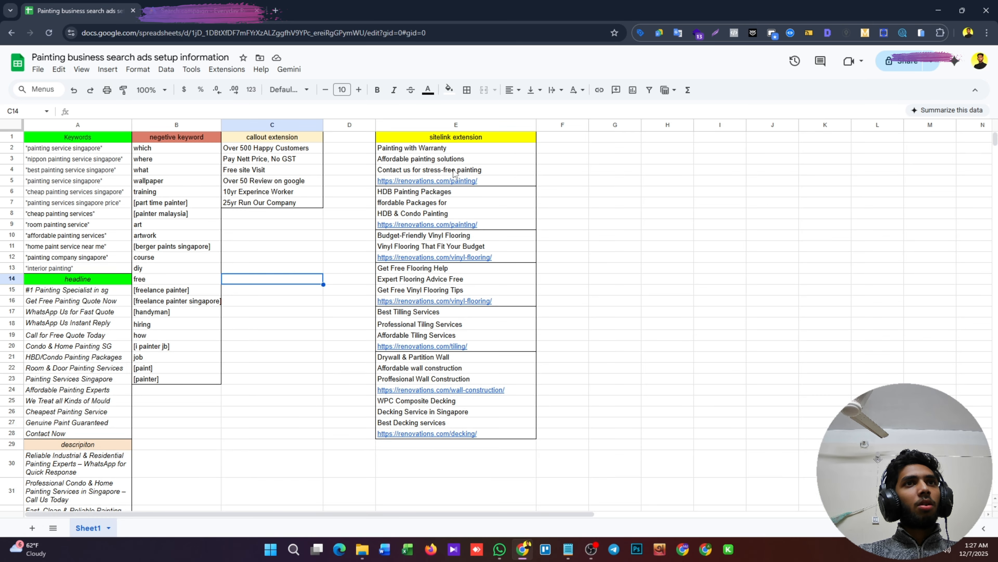
{"action": "left_click", "coordinate": [439, 147]}
{"action": "double_click", "coordinate": [438, 146]}
{"action": "left_click", "coordinate": [142, 5]}
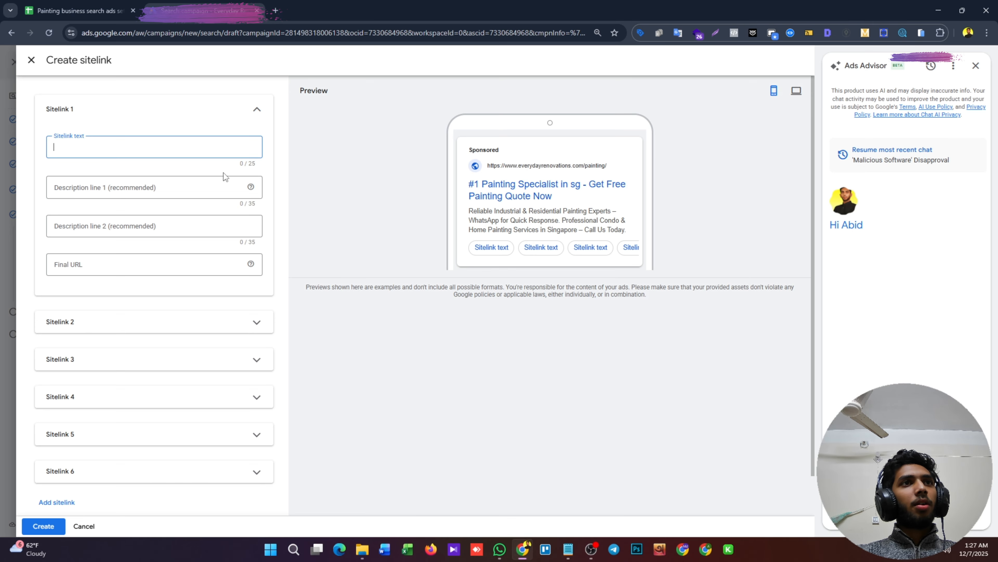
{"action": "key", "text": "ctrl+v"}
Copy "Affordable painting solutions" from E3 of the spreadsheet into description line 1 of the first sitelink
{"action": "left_click", "coordinate": [50, 5]}
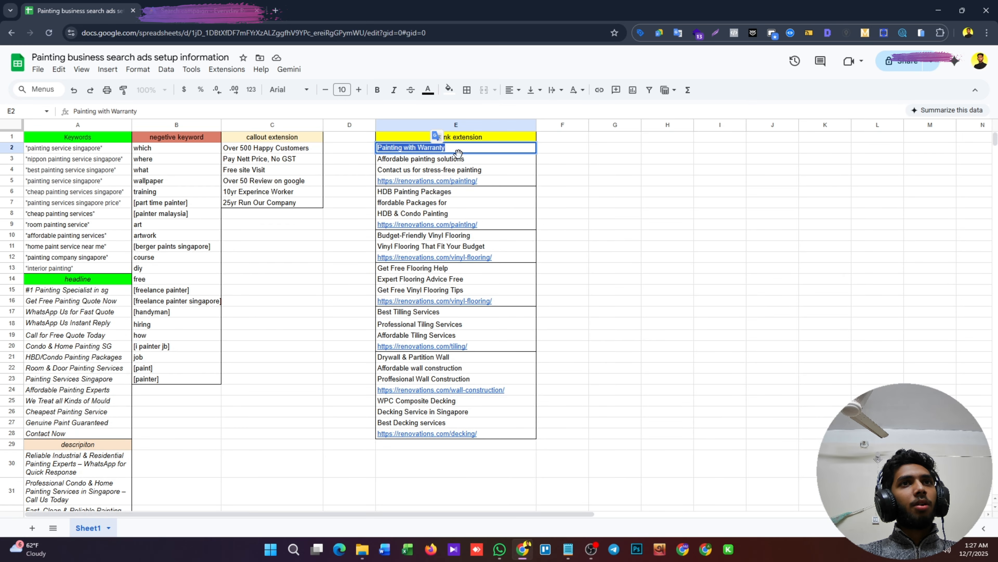
{"action": "left_click", "coordinate": [460, 160]}
{"action": "double_click", "coordinate": [460, 160]}
{"action": "key", "text": "ctrl+c"}
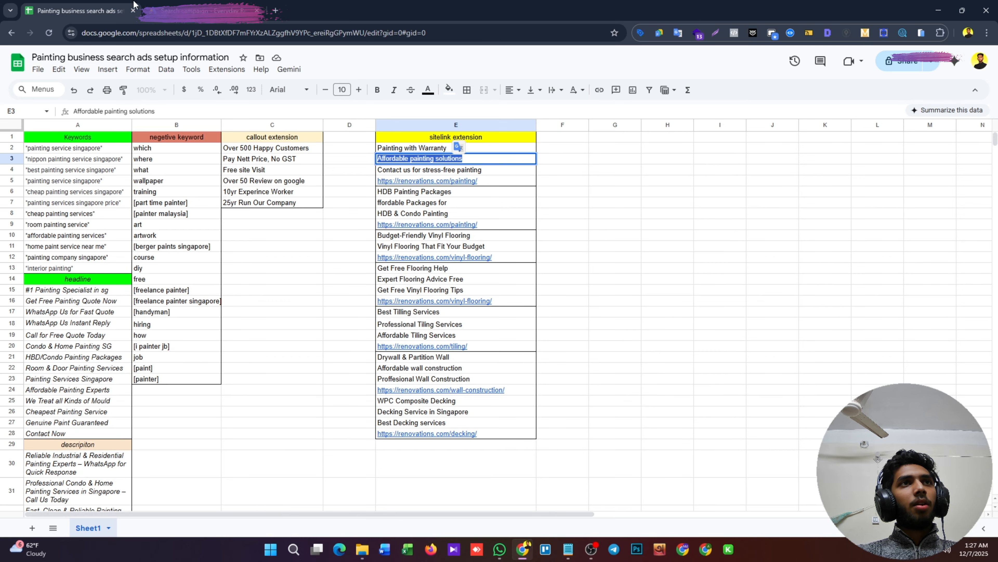
{"action": "left_click", "coordinate": [158, 10]}
{"action": "left_click", "coordinate": [131, 192]}
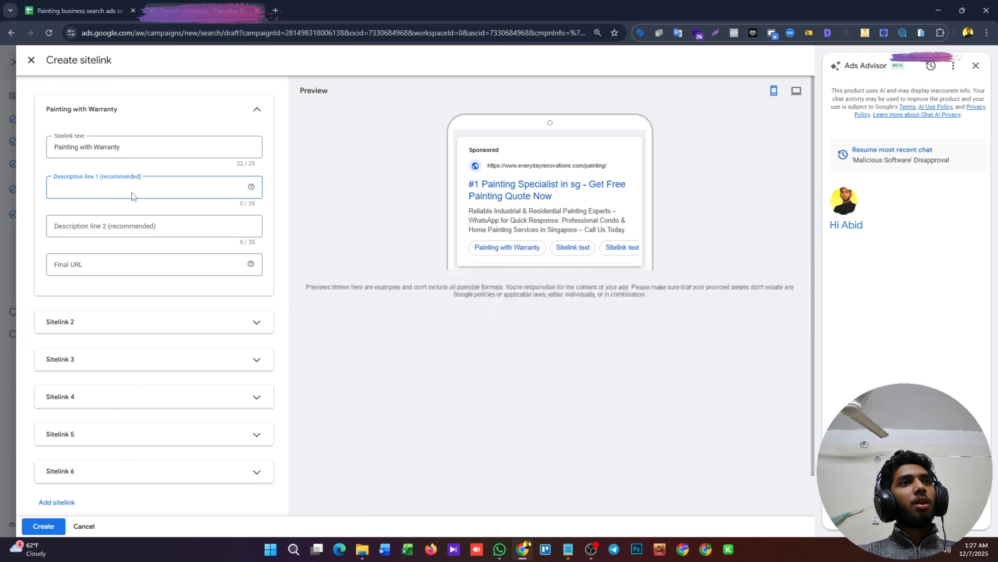
{"action": "key", "text": "ctrl+v"}
Copy "Contact us for stress-free painting" from E4 of the spreadsheet into description line 2 of the first sitelink
{"action": "left_click", "coordinate": [79, 11]}
{"action": "left_click", "coordinate": [489, 169]}
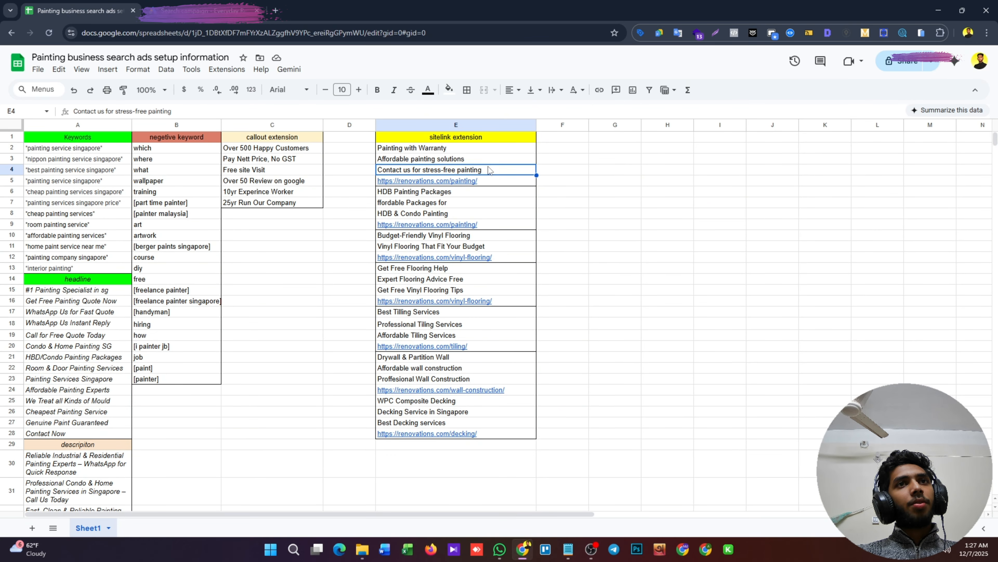
{"action": "key", "text": "ctrl+c"}
{"action": "left_click", "coordinate": [189, 11]}
{"action": "left_click", "coordinate": [161, 225]}
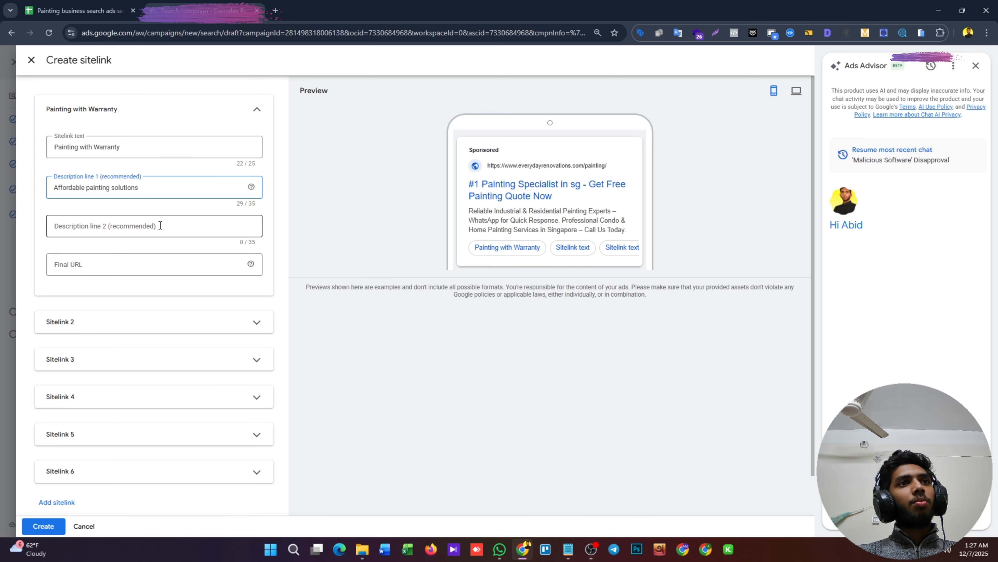
{"action": "key", "text": "ctrl+v"}
{"action": "left_click", "coordinate": [79, 11]}
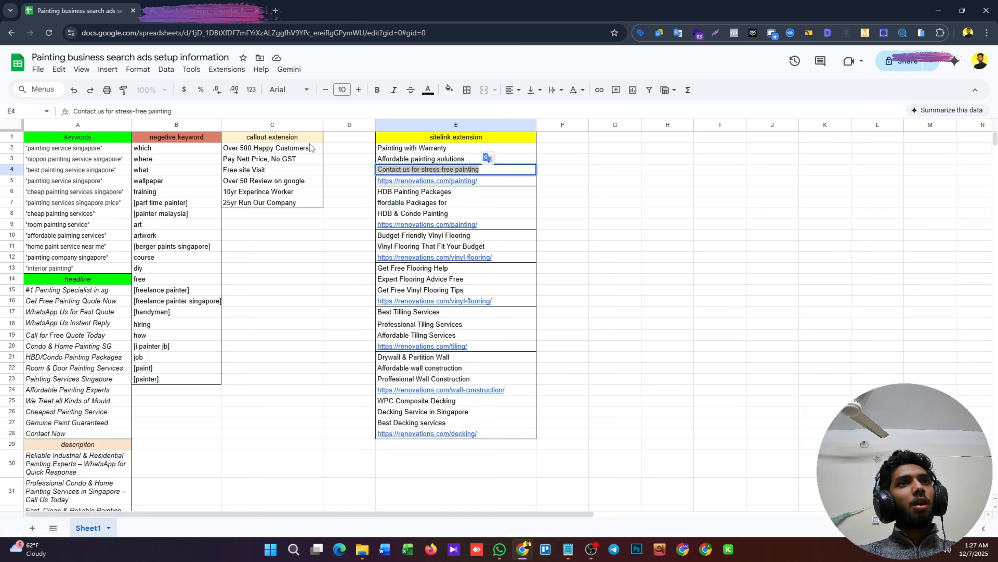
{"action": "left_click", "coordinate": [486, 180]}
{"action": "left_click", "coordinate": [491, 198]}
{"action": "left_click", "coordinate": [189, 10]}
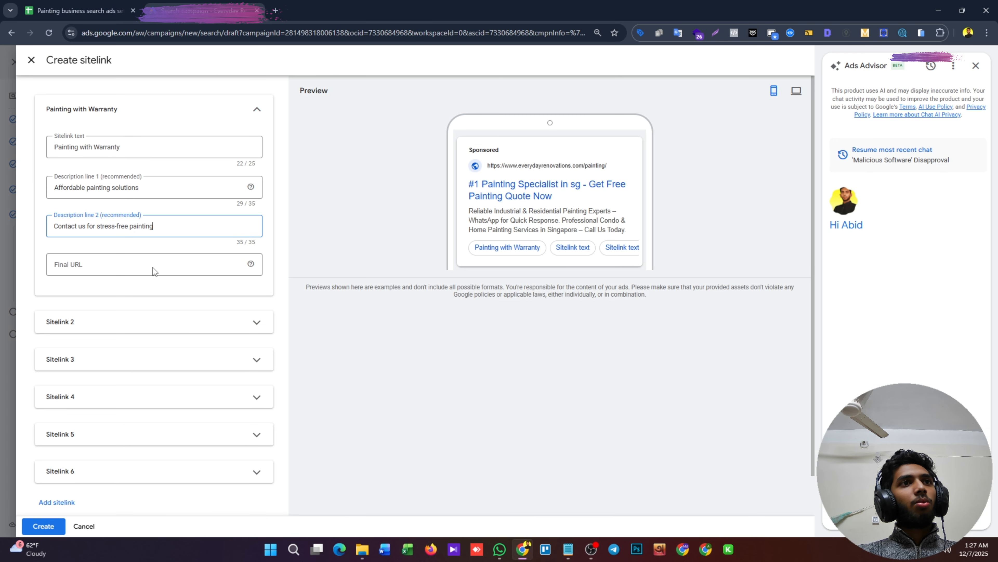
{"action": "left_click", "coordinate": [155, 273]}
{"action": "key", "text": "ctrl+v"}
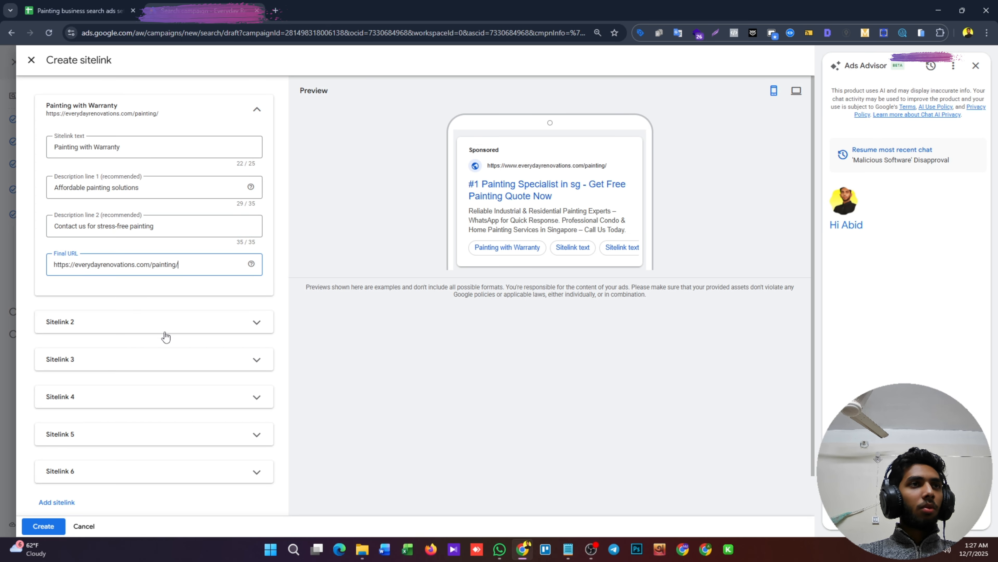
Expand Sitelink 2 and fill its sitelink text with "HDB Painting Packages" from E6 of the spreadsheet
{"action": "left_click", "coordinate": [177, 331]}
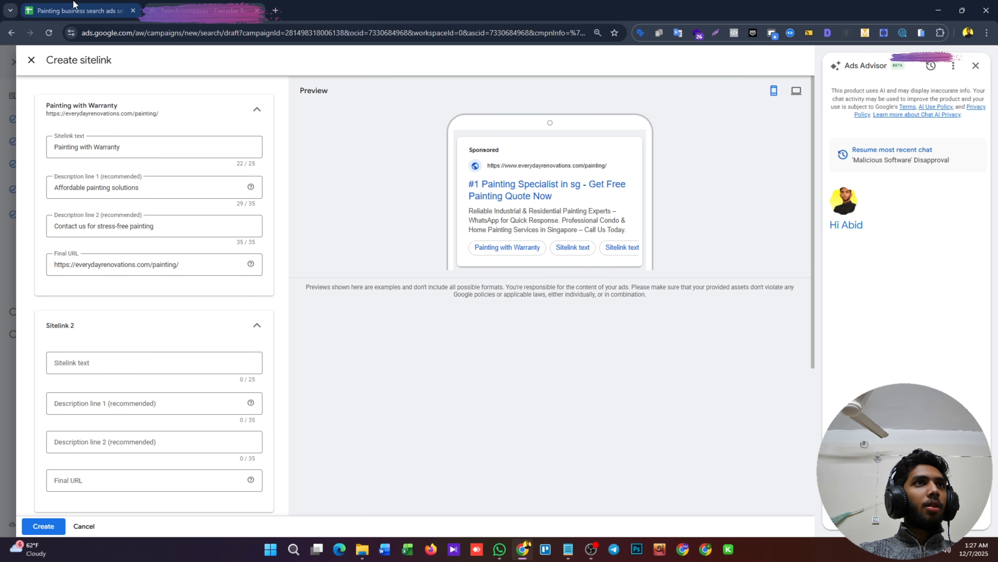
{"action": "left_click", "coordinate": [78, 11]}
{"action": "left_click", "coordinate": [451, 191]}
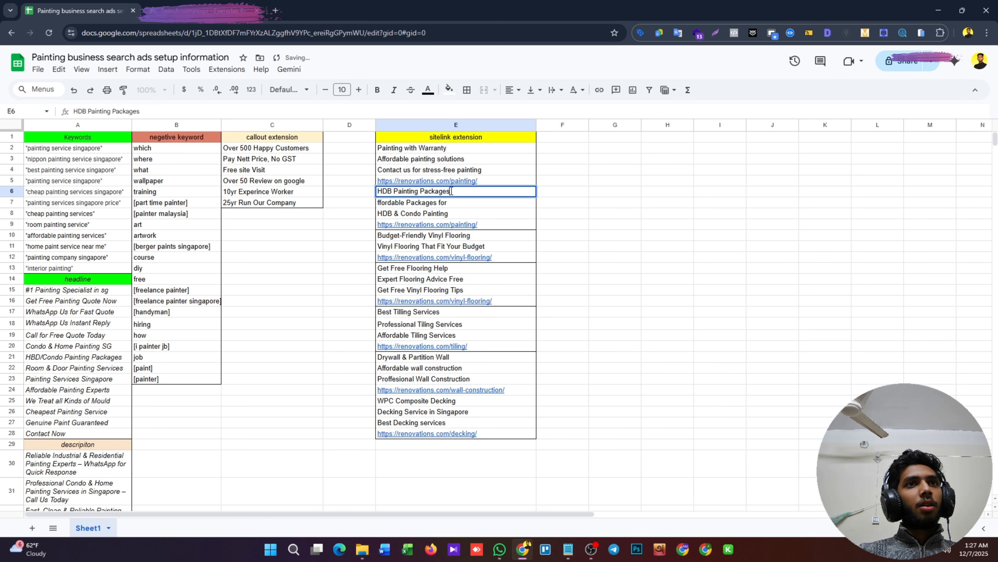
{"action": "triple_click", "coordinate": [451, 190]}
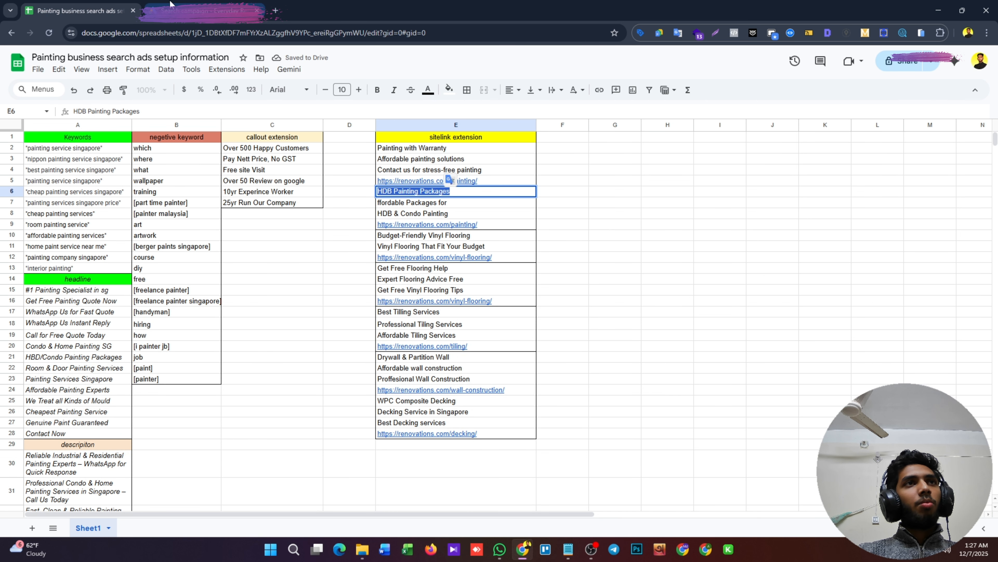
{"action": "left_click", "coordinate": [201, 10]}
{"action": "left_click", "coordinate": [119, 372]}
{"action": "key", "text": "ctrl+v"}
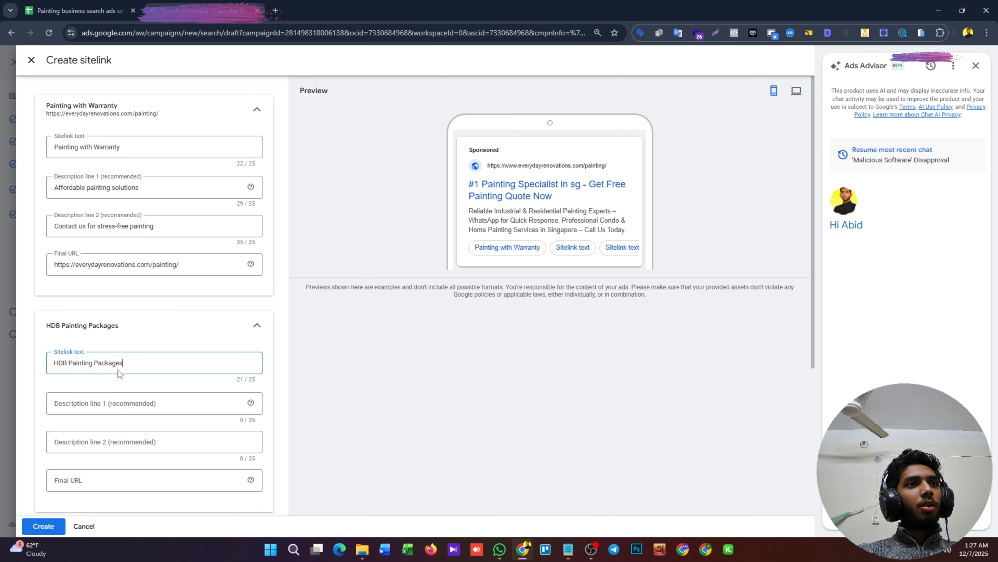
Copy "ffordable Packages for" from E7 of the spreadsheet into description line 1 of the HDB Painting Packages sitelink
{"action": "left_click", "coordinate": [79, 10]}
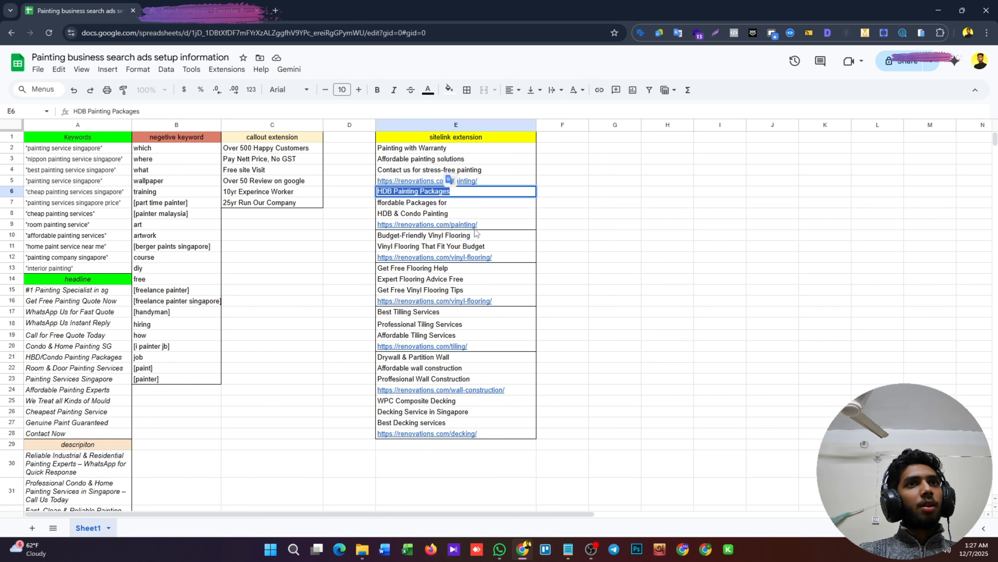
{"action": "left_click", "coordinate": [456, 206]}
{"action": "left_click", "coordinate": [200, 10]}
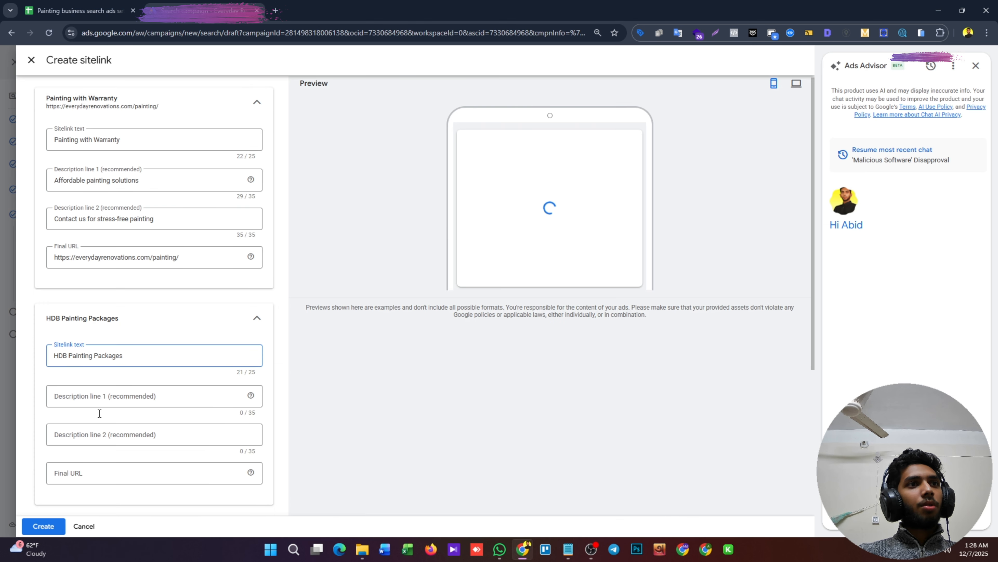
{"action": "scroll", "coordinate": [100, 413], "scroll_direction": "down", "scroll_amount": 1}
{"action": "left_click", "coordinate": [173, 352]}
{"action": "key", "text": "ctrl+v"}
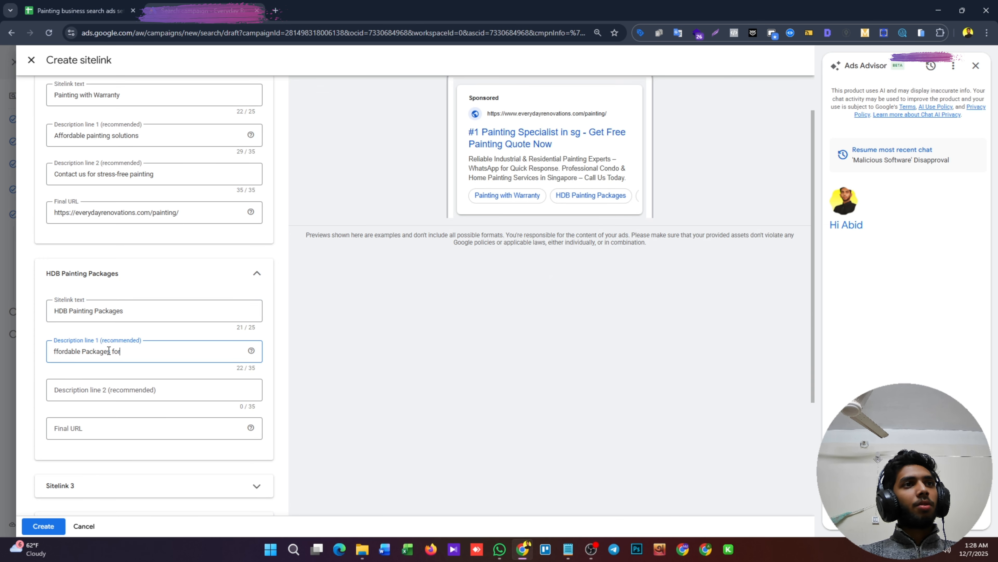
Copy "HDB & Condo Painting" from E8 of the spreadsheet into description line 2 of the HDB Painting Packages sitelink
{"action": "left_click", "coordinate": [93, 5]}
{"action": "left_click", "coordinate": [420, 214]}
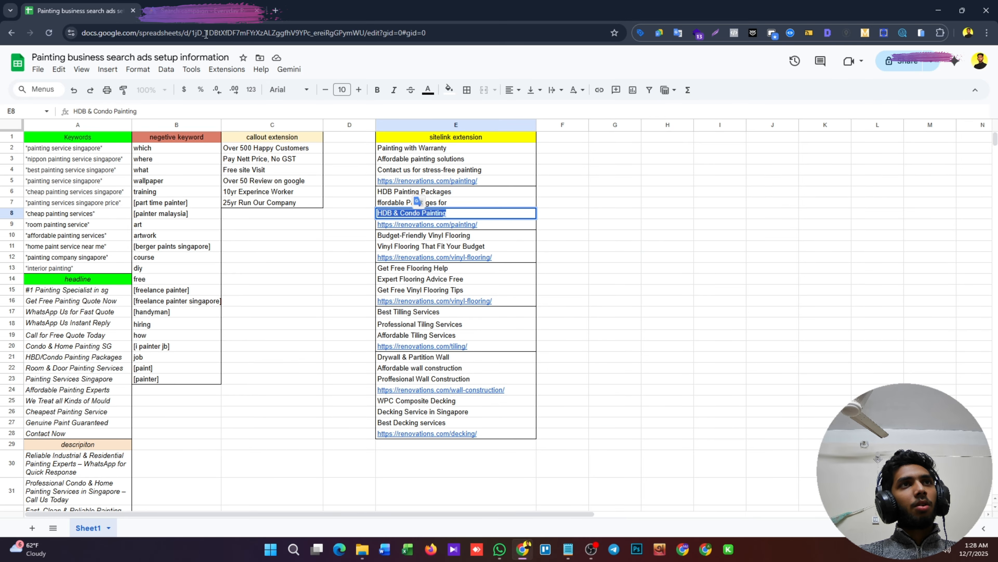
{"action": "key", "text": "ctrl+Tab"}
{"action": "left_click", "coordinate": [111, 393]}
{"action": "key", "text": "ctrl+v"}
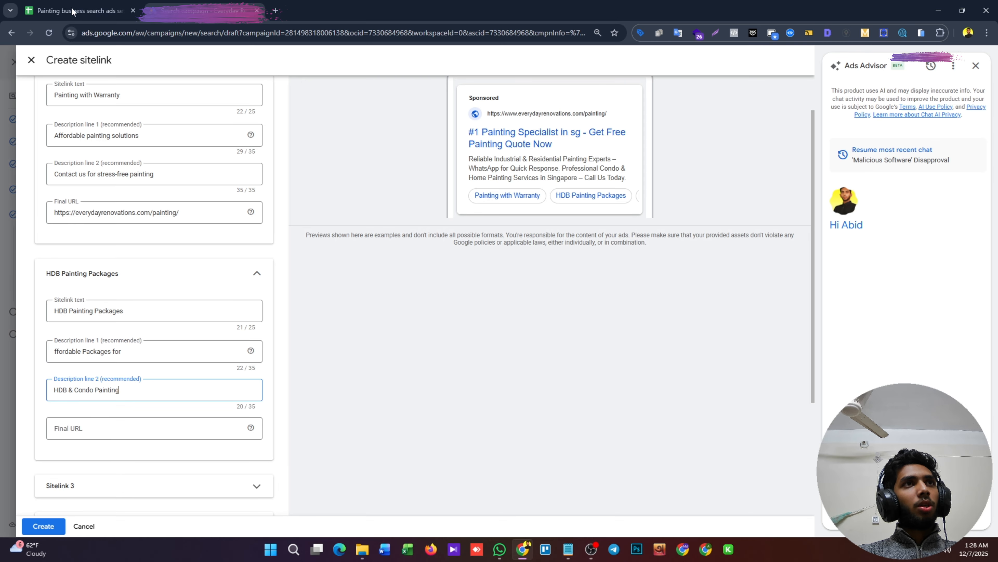
{"action": "key", "text": "ctrl+Tab"}
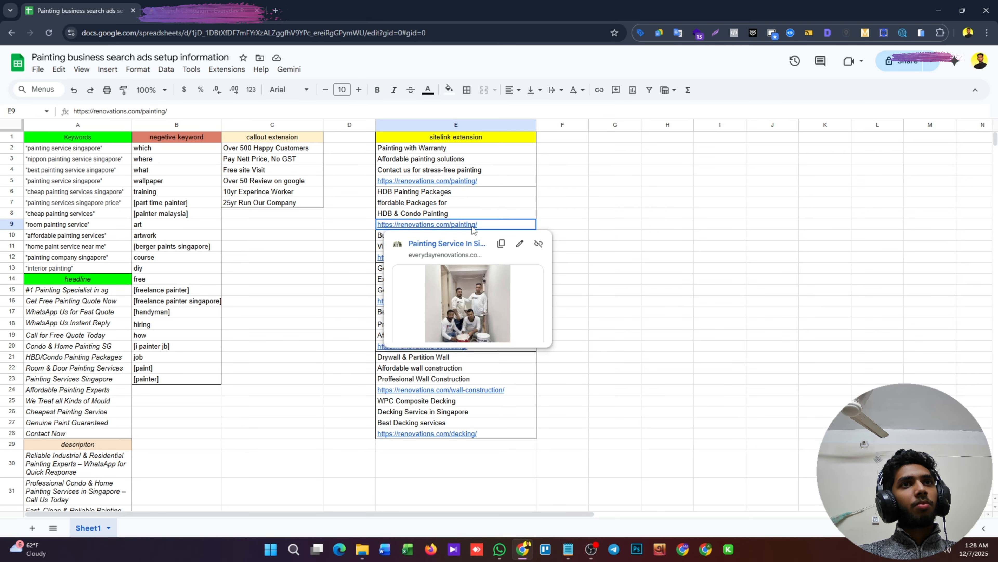
{"action": "key", "text": "ctrl+Tab"}
{"action": "left_click", "coordinate": [91, 428]}
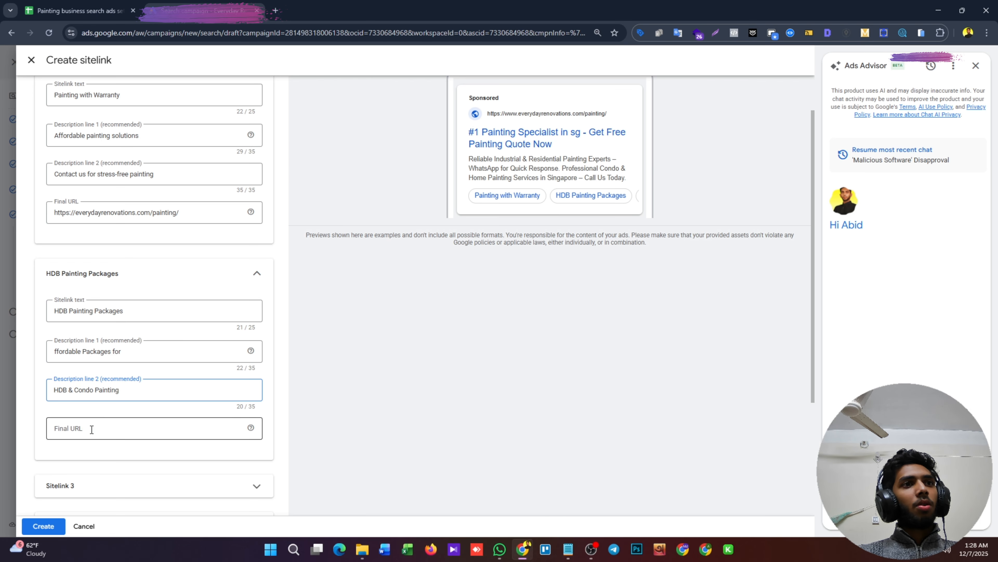
{"action": "key", "text": "ctrl+v"}
Expand Sitelink 3 and fill its sitelink text with "Get Free Flooring Help" from E13 of the spreadsheet
{"action": "scroll", "coordinate": [116, 395], "scroll_direction": "down", "scroll_amount": 3}
{"action": "left_click", "coordinate": [116, 392]}
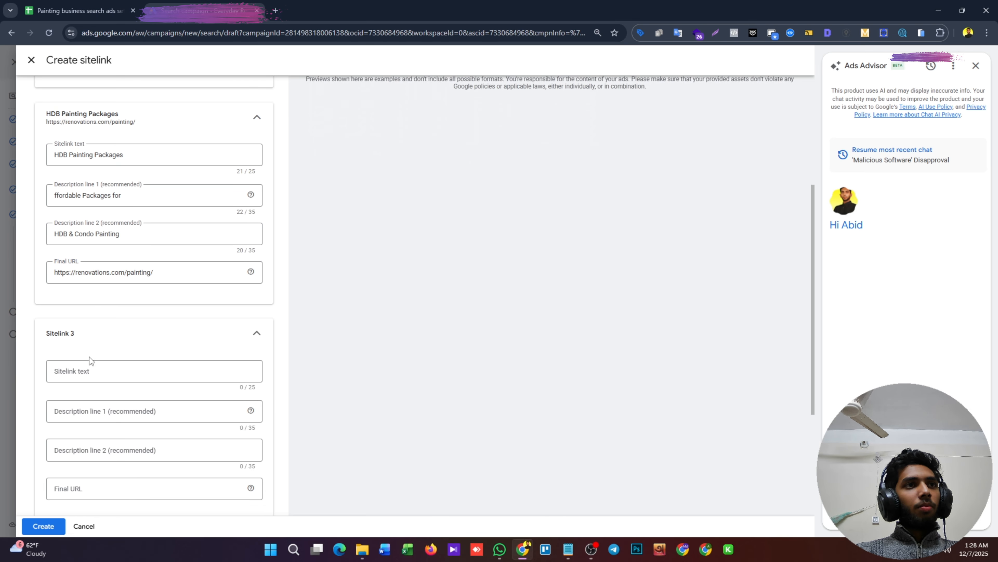
{"action": "key", "text": "ctrl+Tab"}
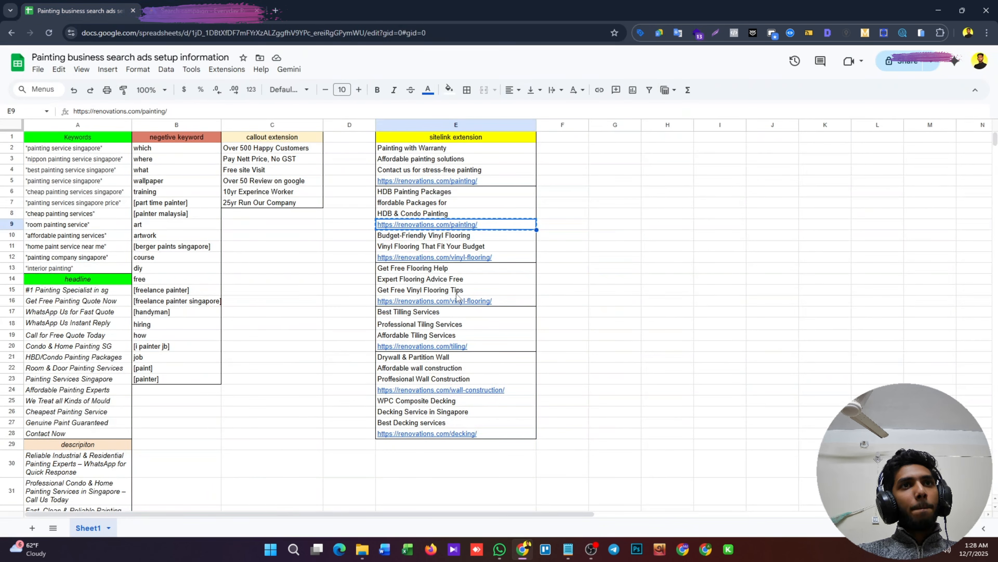
{"action": "left_click", "coordinate": [432, 276]}
{"action": "triple_click", "coordinate": [430, 269]}
{"action": "key", "text": "ctrl+c"}
{"action": "key", "text": "ctrl+Tab"}
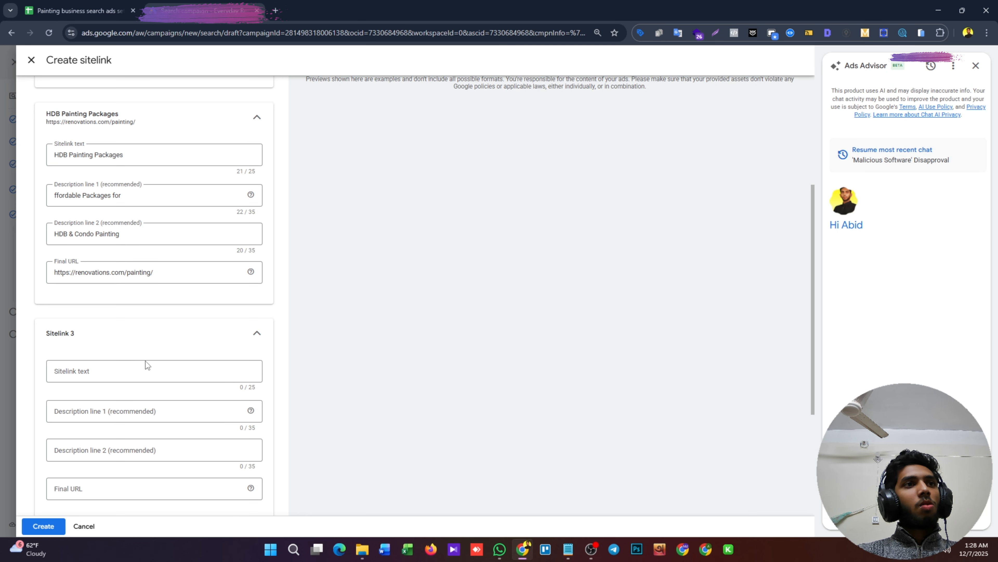
{"action": "left_click", "coordinate": [146, 365]}
{"action": "key", "text": "ctrl+v"}
Copy "Expert Flooring Advice Free" from E14 of the spreadsheet into description line 1 of the Get Free Flooring Help sitelink
{"action": "key", "text": "ctrl+Tab"}
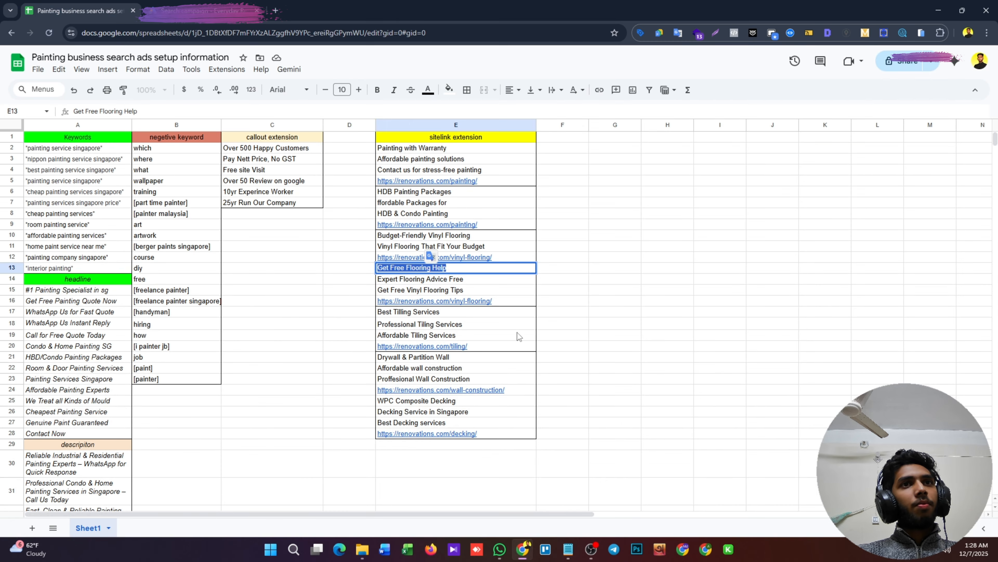
{"action": "left_click", "coordinate": [472, 278]}
{"action": "triple_click", "coordinate": [473, 279]}
{"action": "key", "text": "ctrl+c"}
{"action": "key", "text": "ctrl+Tab"}
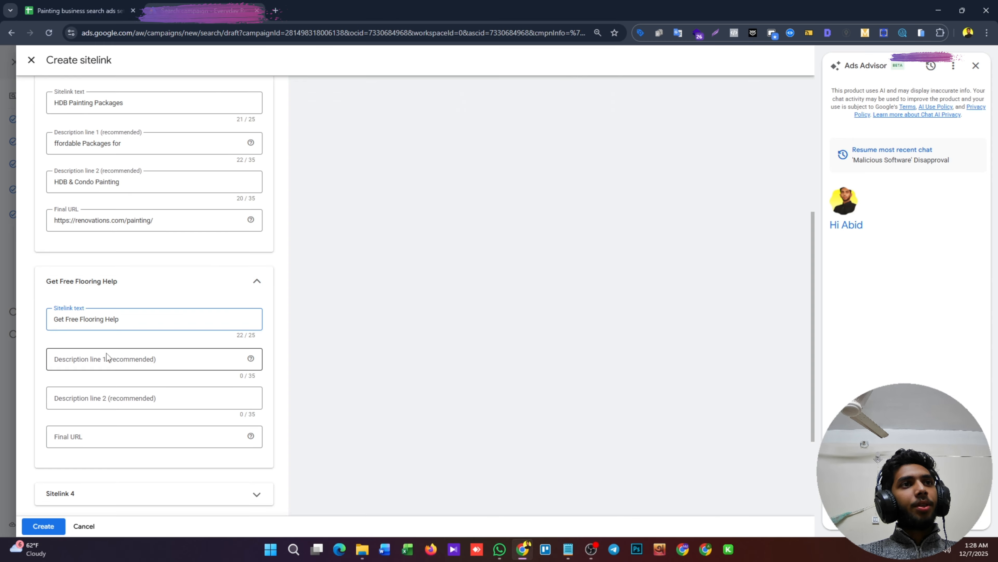
{"action": "left_click", "coordinate": [107, 356]}
{"action": "key", "text": "ctrl+v"}
Copy "Get Free Vinyl Flooring Tips" from E15 of the spreadsheet into description line 2 of the Get Free Flooring Help sitelink
{"action": "key", "text": "ctrl+Tab"}
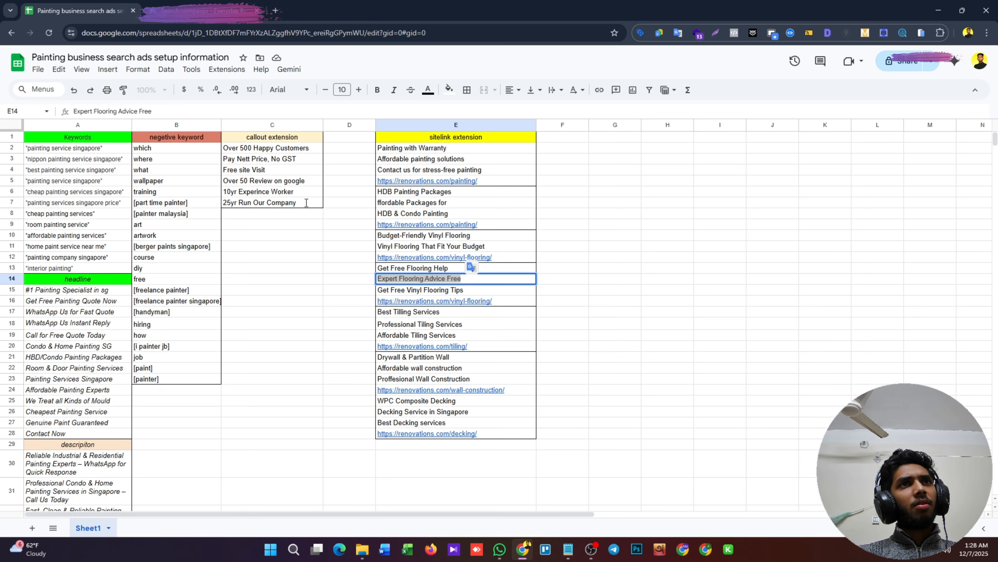
{"action": "left_click", "coordinate": [427, 291]}
{"action": "triple_click", "coordinate": [427, 291]}
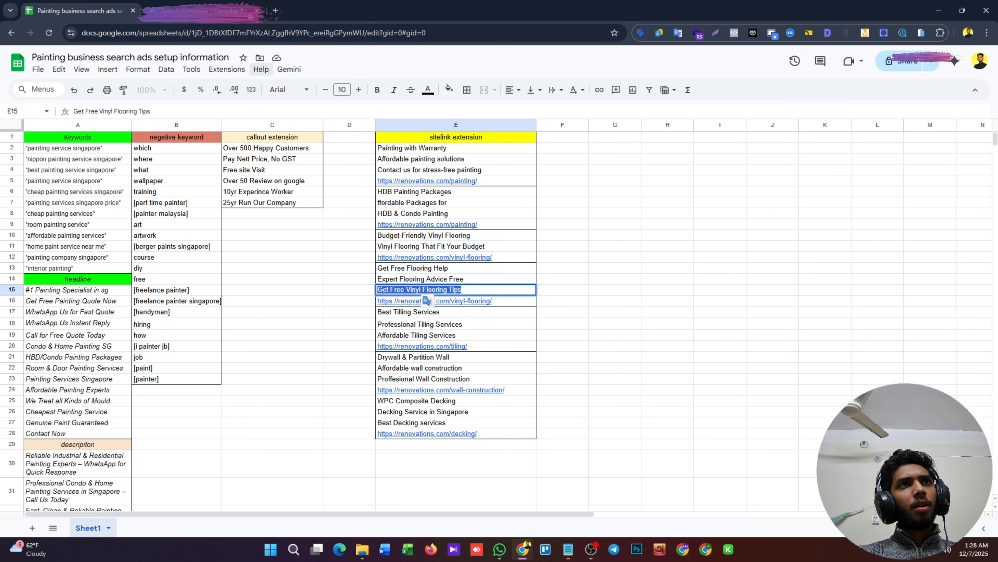
{"action": "key", "text": "ctrl+c"}
{"action": "key", "text": "ctrl+Tab"}
{"action": "left_click", "coordinate": [107, 397]}
{"action": "key", "text": "ctrl+v"}
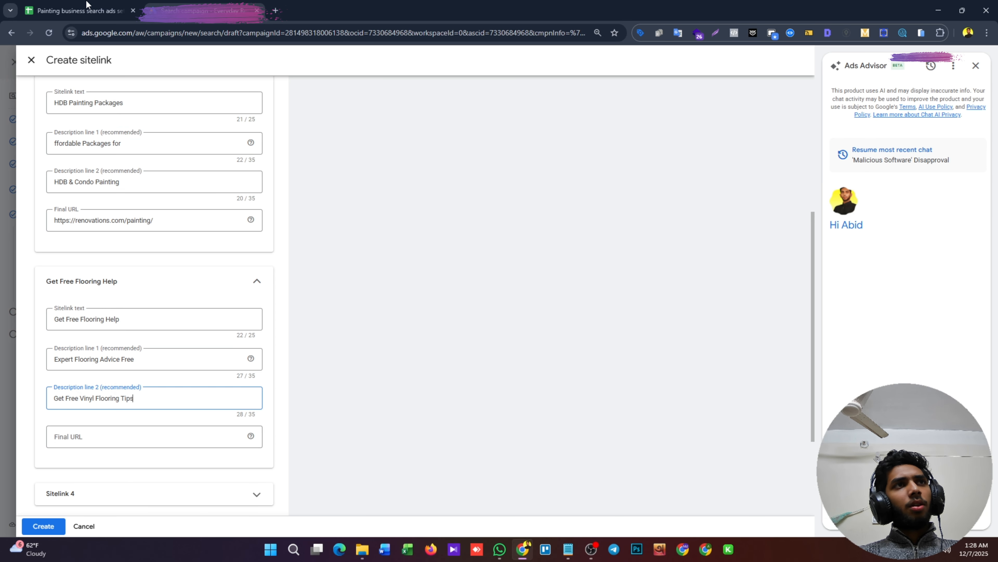
{"action": "key", "text": "ctrl+Tab"}
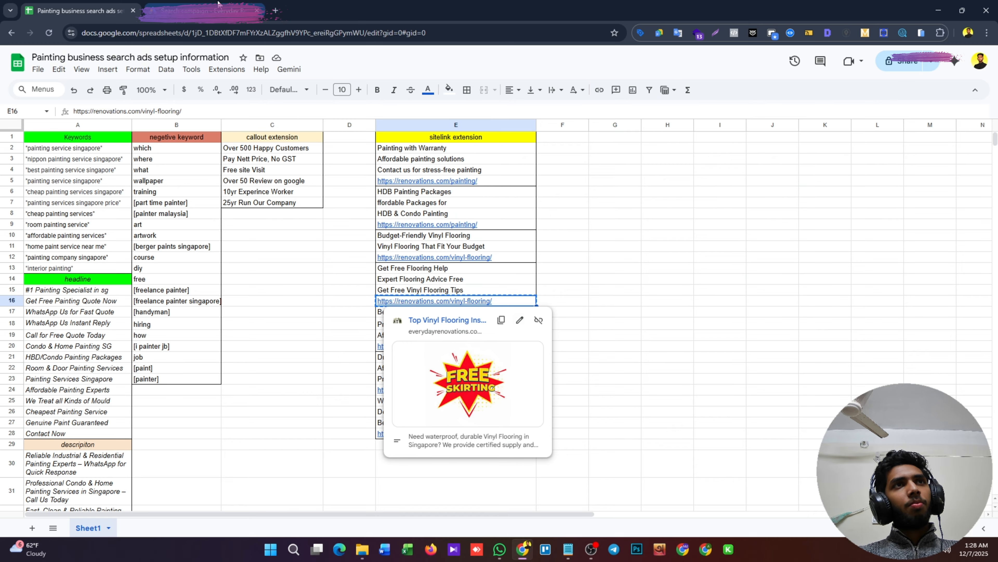
{"action": "key", "text": "ctrl+Tab"}
{"action": "left_click", "coordinate": [152, 436]}
{"action": "key", "text": "ctrl+v"}
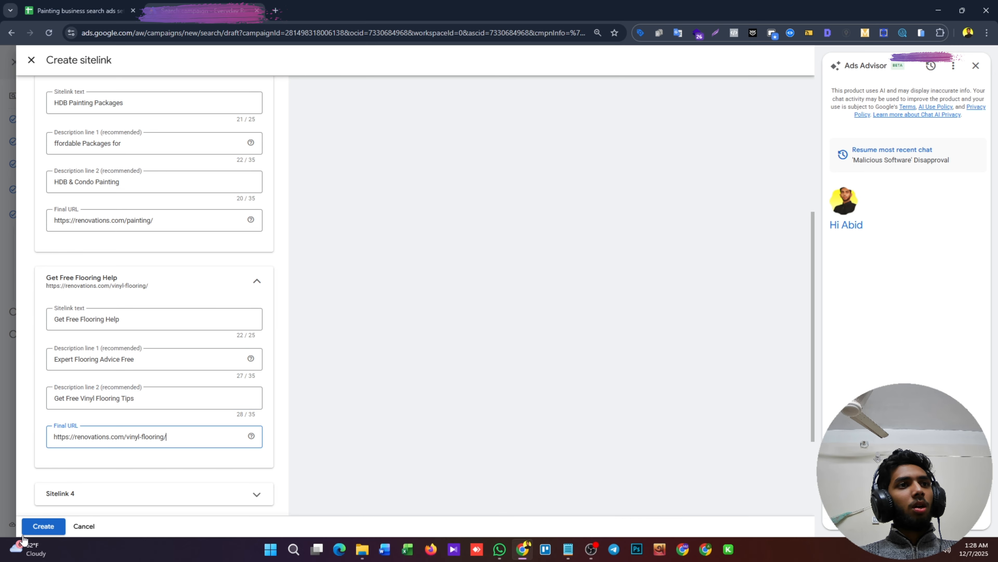
Try to create the three filled-in sitelinks, and close the Ads Advisor and the sitelink form
{"action": "left_click", "coordinate": [55, 524]}
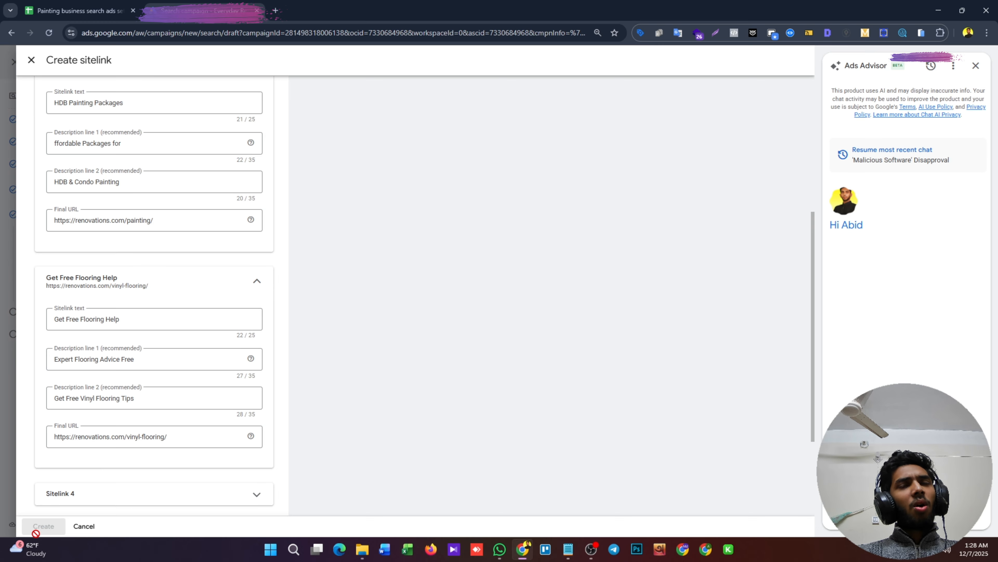
{"action": "left_click", "coordinate": [34, 547]}
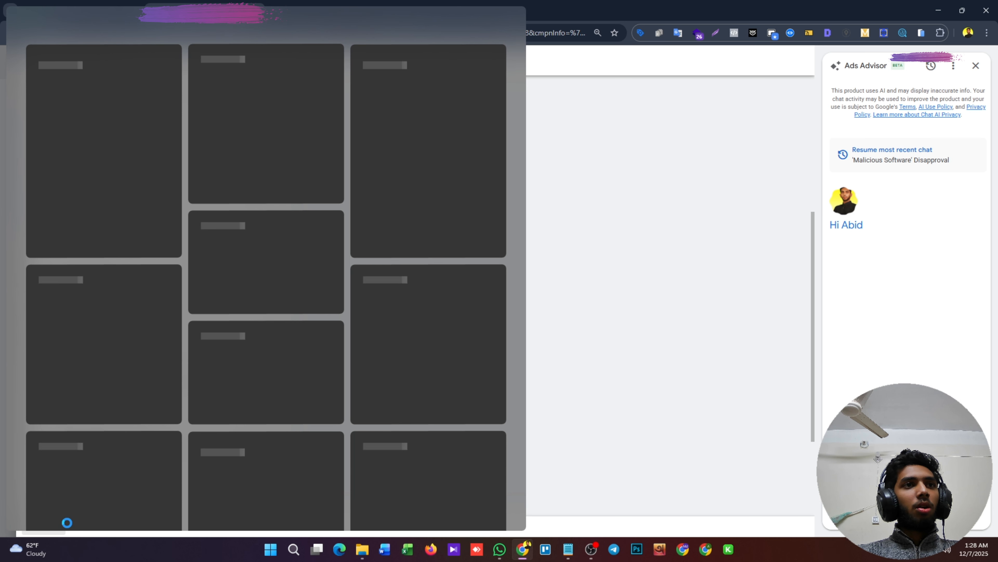
{"action": "left_click", "coordinate": [594, 350]}
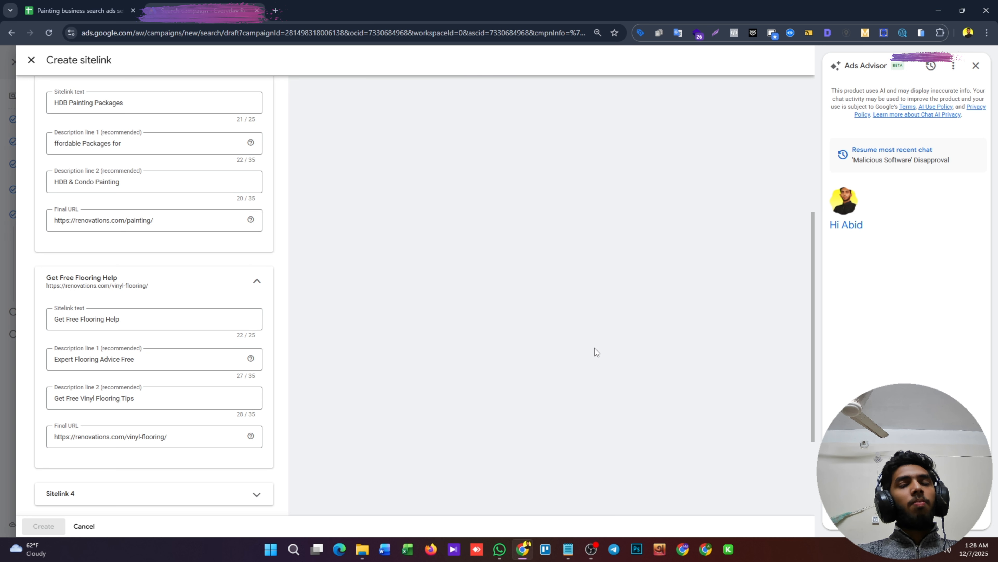
{"action": "scroll", "coordinate": [594, 348], "scroll_direction": "down", "scroll_amount": 1}
{"action": "scroll", "coordinate": [595, 349], "scroll_direction": "up", "scroll_amount": 3}
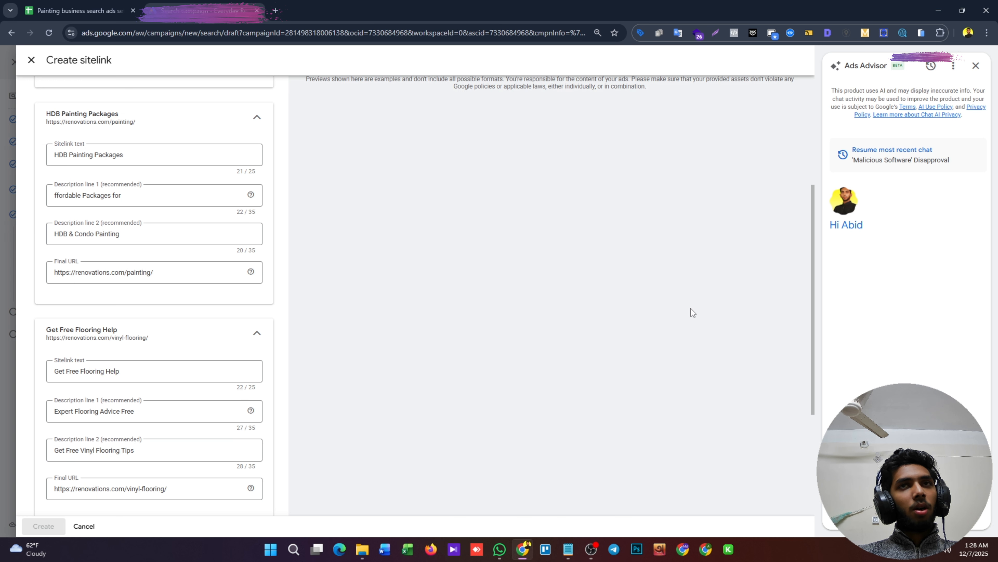
{"action": "left_click", "coordinate": [976, 65]}
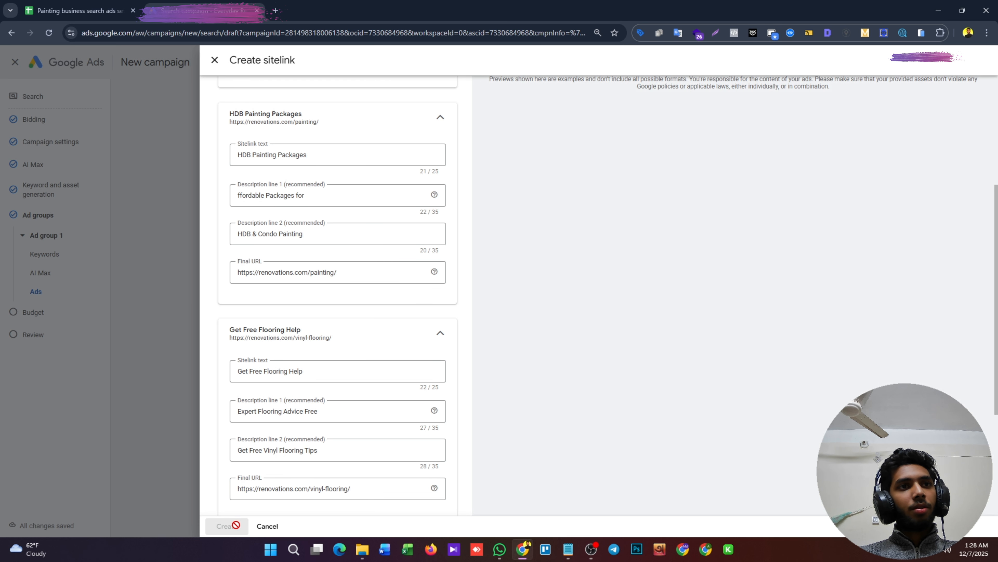
{"action": "left_click", "coordinate": [142, 480]}
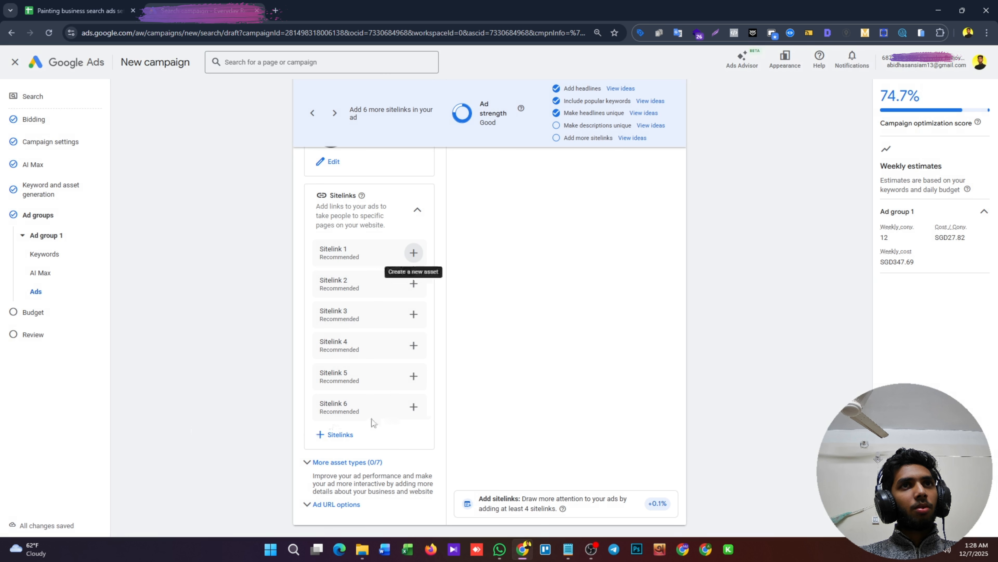
Expand the additional asset types and apply the existing WhatsApp message "We Provide Full House Renovation – WhatsApp us Today" to the campaign
{"action": "left_click", "coordinate": [346, 411]}
{"action": "scroll", "coordinate": [369, 440], "scroll_direction": "down", "scroll_amount": 3}
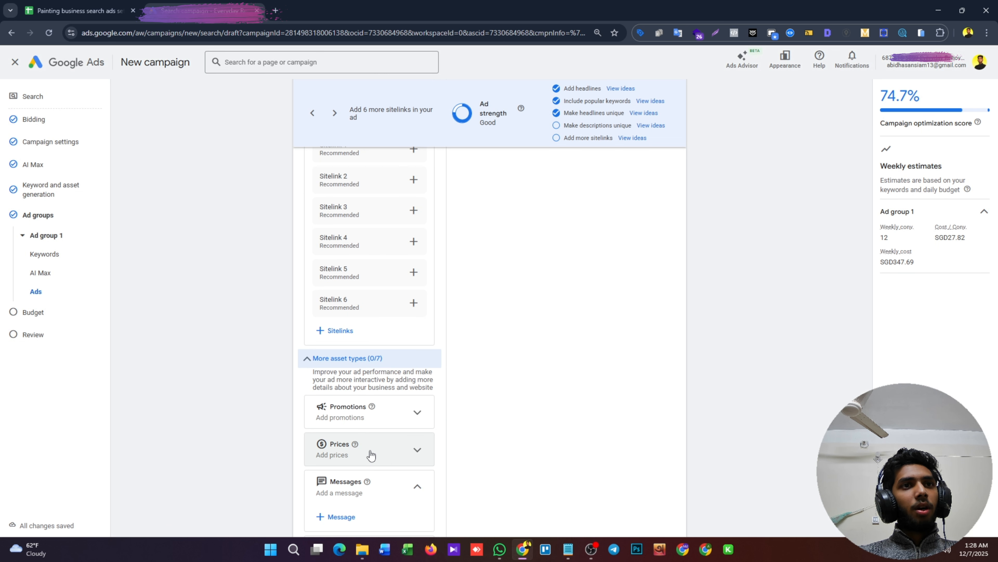
{"action": "left_click", "coordinate": [362, 434]}
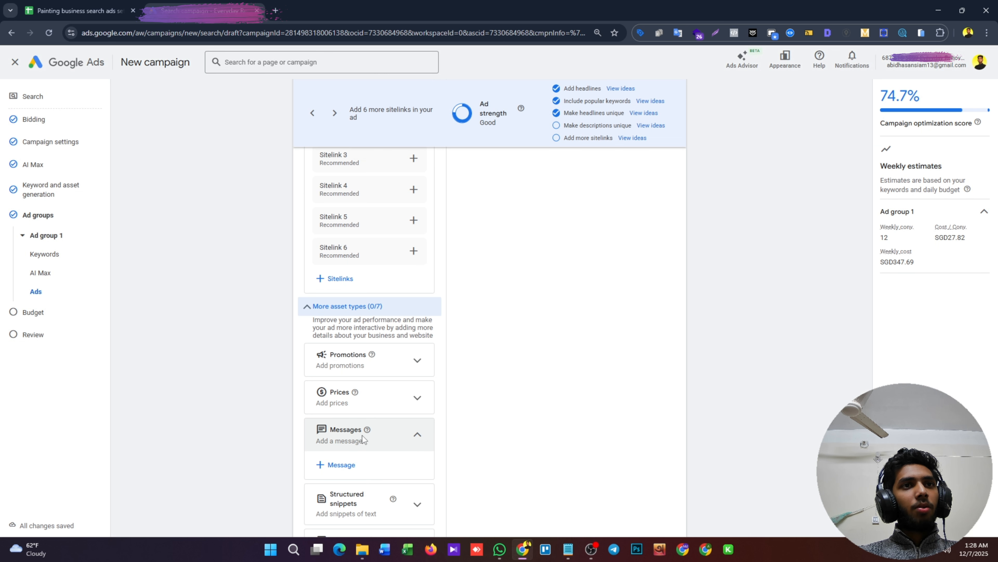
{"action": "left_click", "coordinate": [335, 464]}
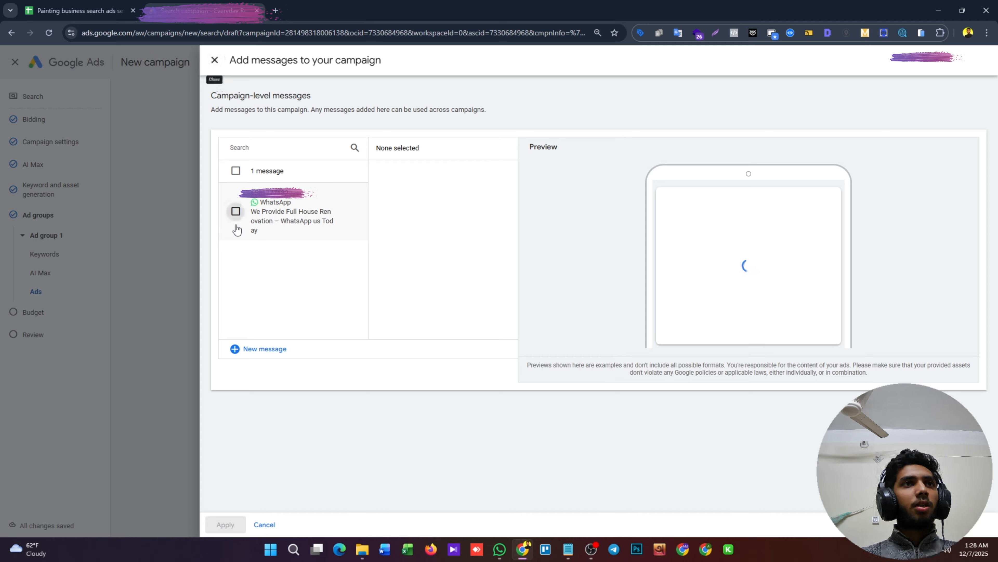
{"action": "left_click", "coordinate": [236, 212]}
{"action": "left_click", "coordinate": [235, 524]}
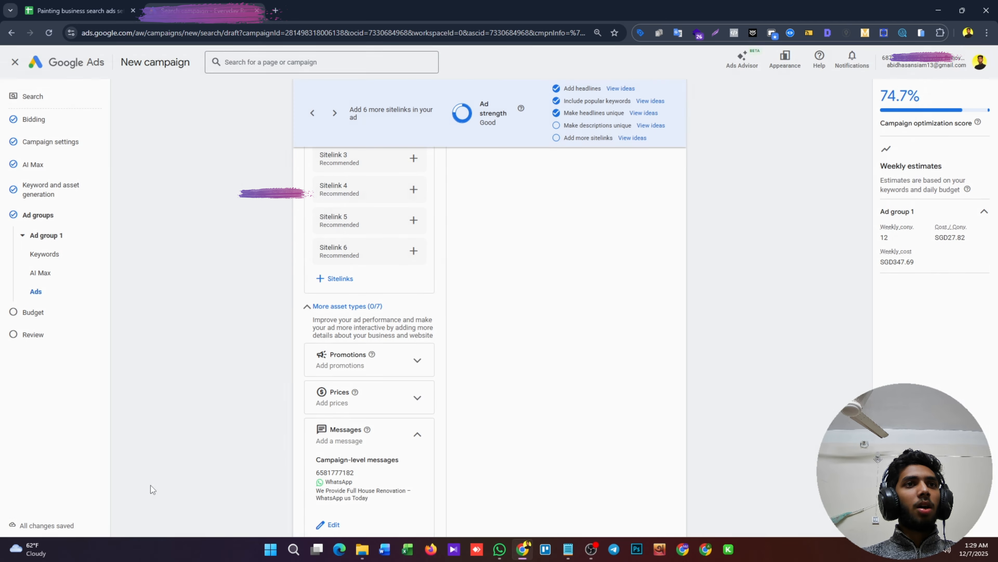
Start a new campaign-level callout and fill callout text 1 with "Over 500 Happy Customers" from C2 of the spreadsheet
{"action": "scroll", "coordinate": [358, 415], "scroll_direction": "down", "scroll_amount": 3}
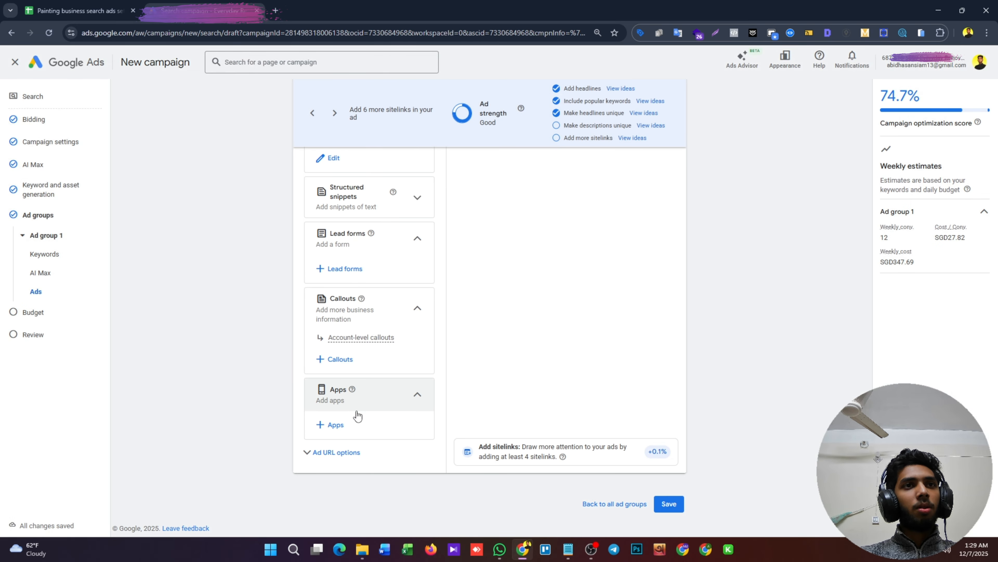
{"action": "scroll", "coordinate": [358, 415], "scroll_direction": "up", "scroll_amount": 5}
{"action": "scroll", "coordinate": [358, 415], "scroll_direction": "down", "scroll_amount": 5}
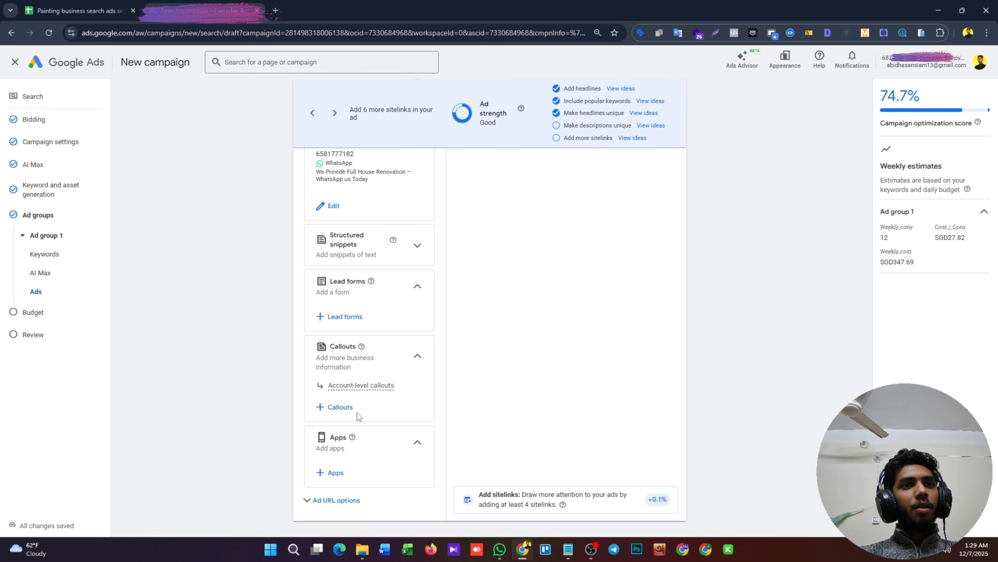
{"action": "left_click", "coordinate": [337, 407]}
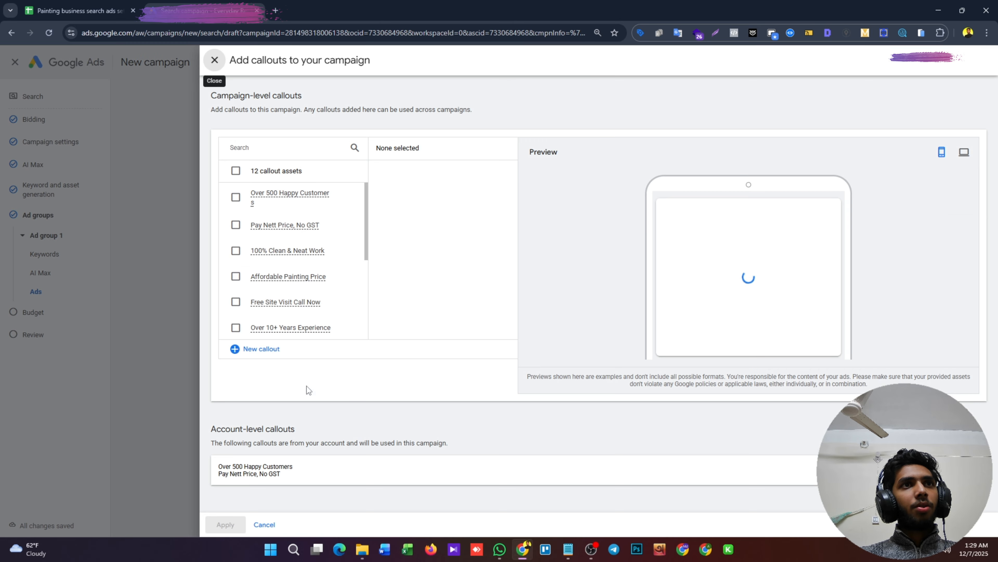
{"action": "left_click", "coordinate": [255, 351]}
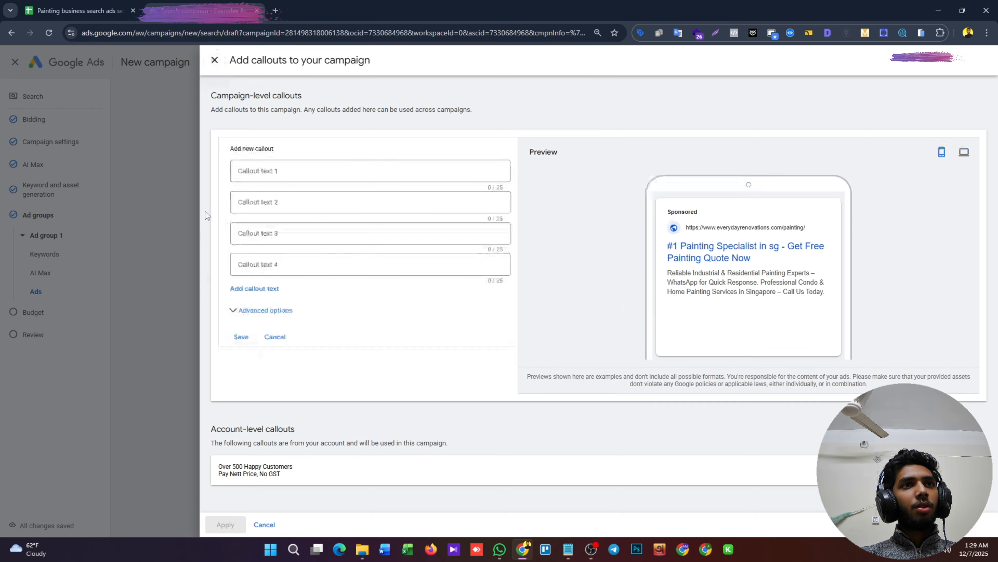
{"action": "left_click", "coordinate": [78, 10]}
{"action": "left_click_drag", "start_coordinate": [265, 150], "coordinate": [283, 160]}
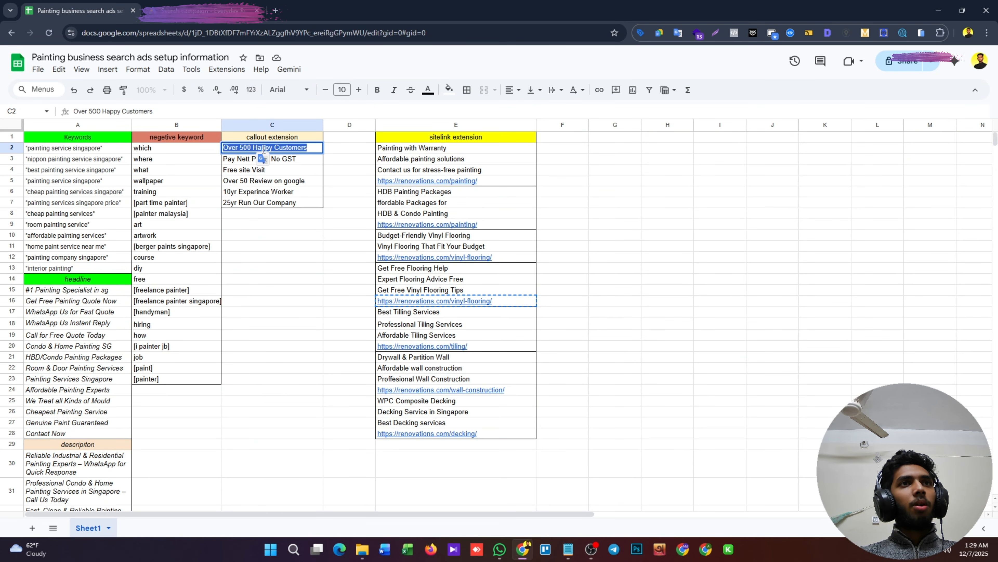
{"action": "key", "text": "ctrl+c"}
{"action": "key", "text": "ctrl+Tab"}
{"action": "left_click", "coordinate": [302, 174]}
{"action": "key", "text": "ctrl+v"}
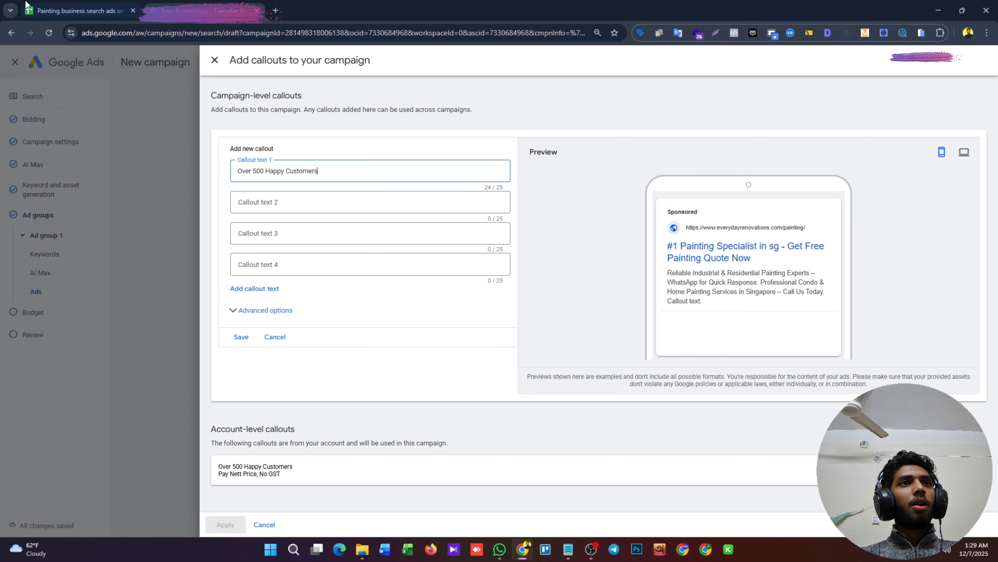
Copy "Pay Nett Price, No GST" from C3 of the spreadsheet into callout text 2
{"action": "key", "text": "ctrl+Tab"}
{"action": "left_click", "coordinate": [299, 158]}
{"action": "key", "text": "ctrl+c"}
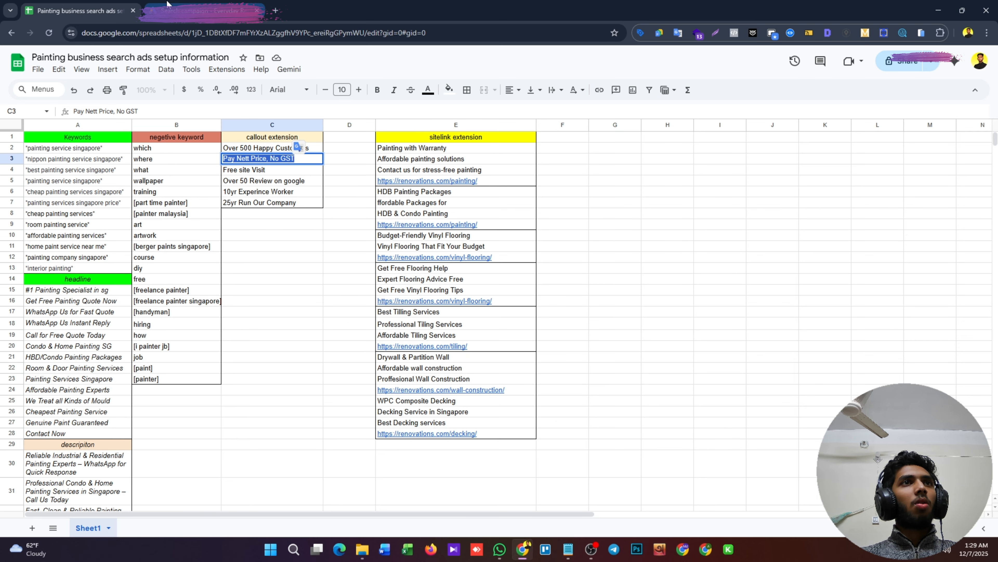
{"action": "key", "text": "ctrl+Tab"}
{"action": "left_click", "coordinate": [268, 205]}
{"action": "key", "text": "ctrl+v"}
Copy "Free site Visit" from C4 of the spreadsheet into callout text 3
{"action": "key", "text": "ctrl+Tab"}
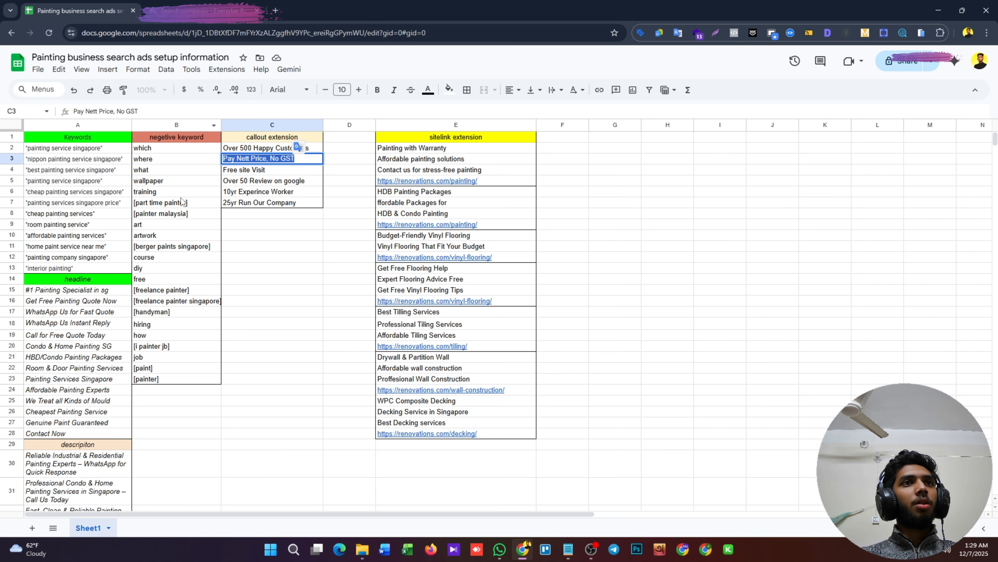
{"action": "left_click", "coordinate": [283, 173]}
{"action": "double_click", "coordinate": [283, 176]}
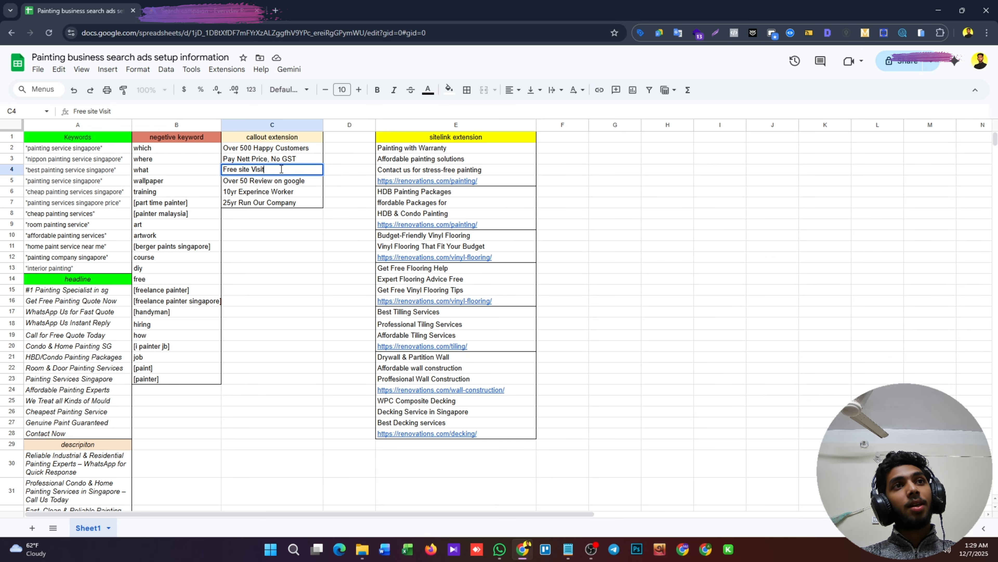
{"action": "key", "text": "ctrl+a"}
{"action": "key", "text": "ctrl+c"}
{"action": "left_click", "coordinate": [201, 11]}
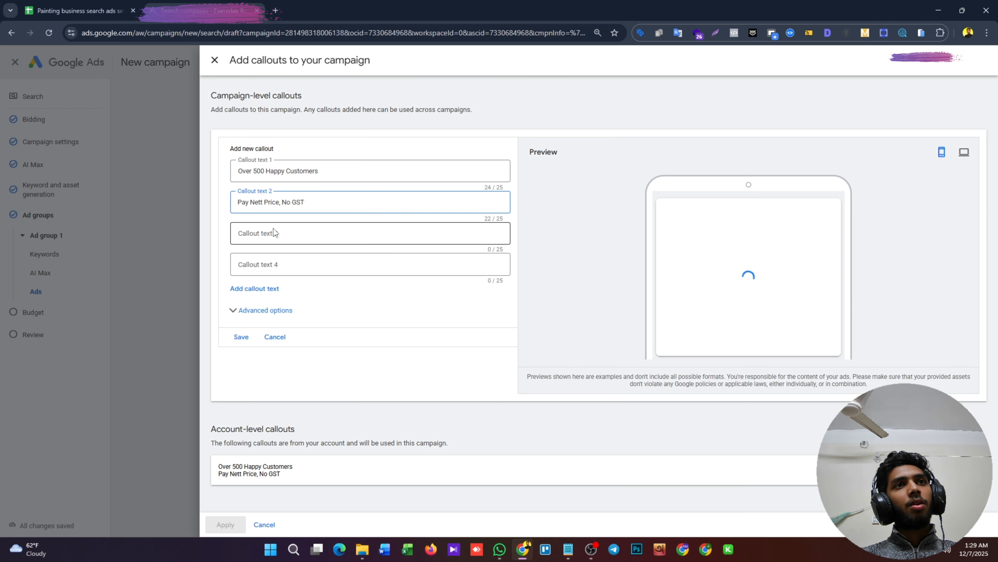
{"action": "left_click", "coordinate": [273, 232]}
{"action": "key", "text": "ctrl+v"}
Copy "Over 50 Review on google" from C5 of the spreadsheet into callout text 4 and save the new callouts
{"action": "key", "text": "ctrl+Tab"}
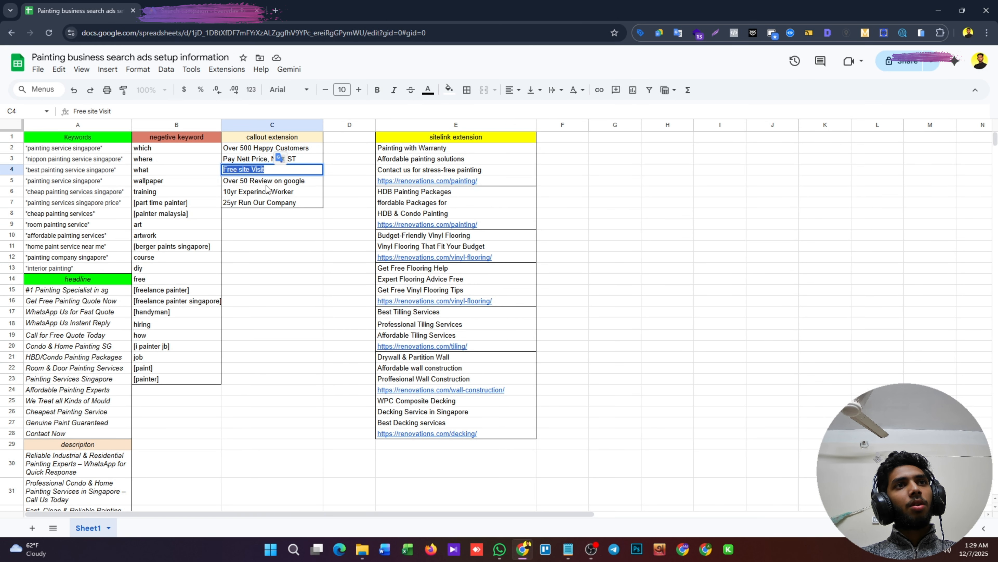
{"action": "left_click", "coordinate": [267, 181]}
{"action": "double_click", "coordinate": [267, 181]}
{"action": "key", "text": "ctrl+a"}
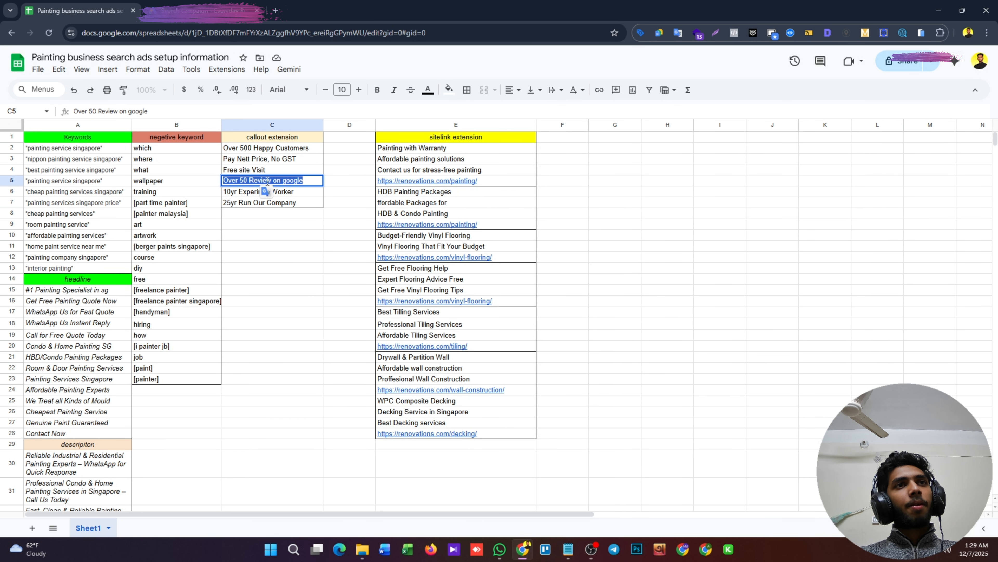
{"action": "key", "text": "ctrl+c"}
{"action": "key", "text": "ctrl+Tab"}
{"action": "left_click", "coordinate": [284, 267]}
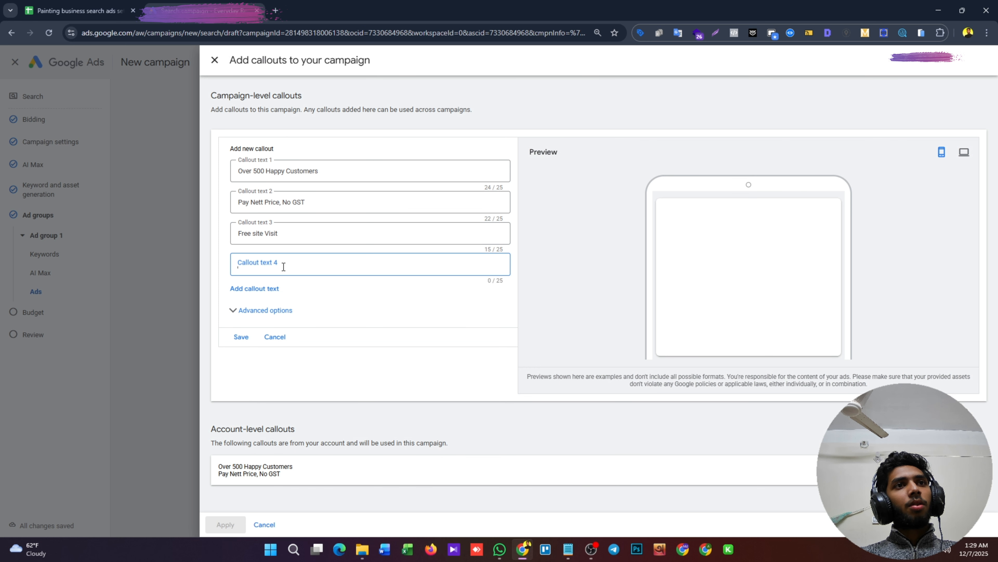
{"action": "key", "text": "ctrl+v"}
{"action": "left_click", "coordinate": [256, 342]}
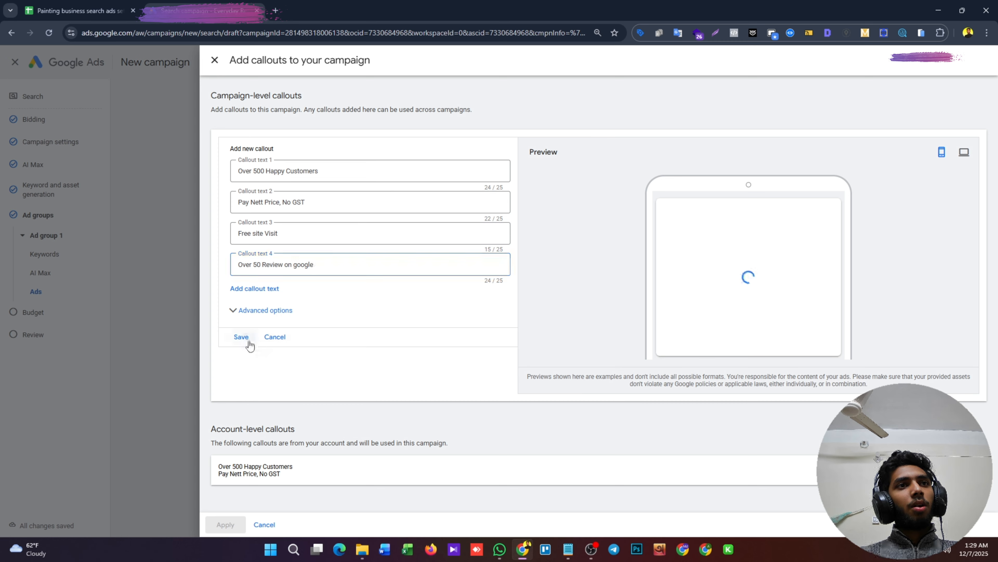
{"action": "left_click", "coordinate": [249, 345]}
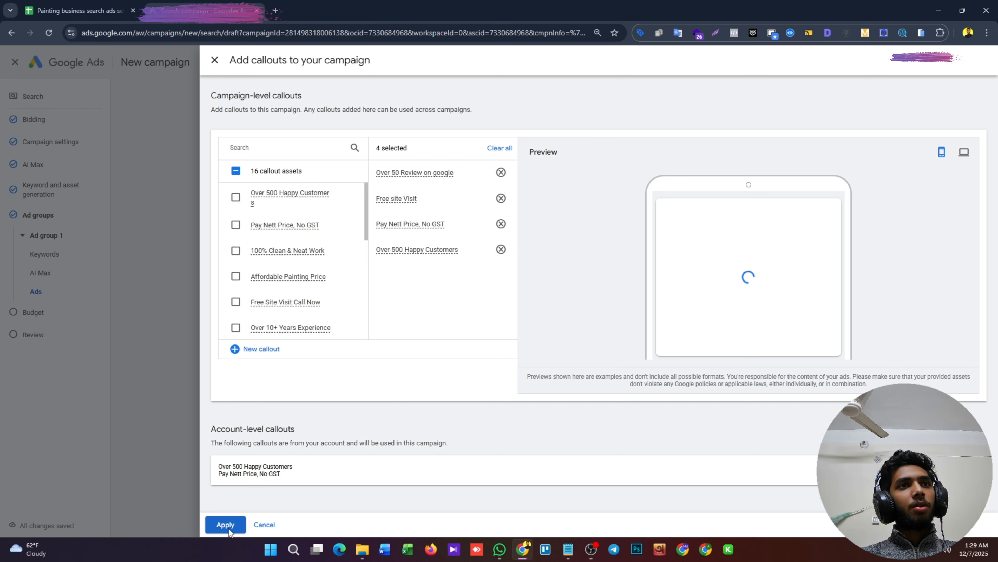
Apply the four selected callouts to the campaign
{"action": "left_click", "coordinate": [225, 524]}
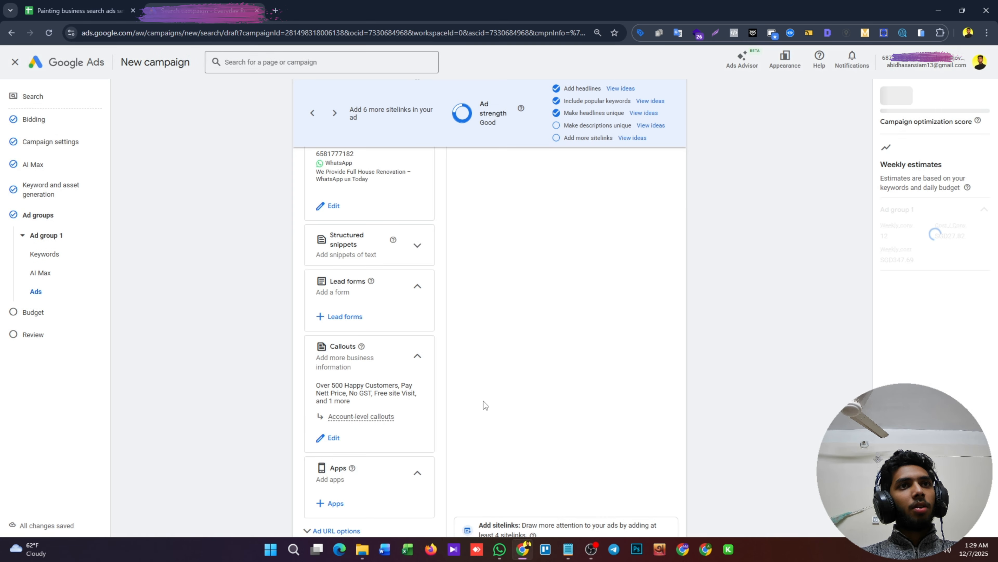
{"action": "scroll", "coordinate": [490, 399], "scroll_direction": "down", "scroll_amount": 2}
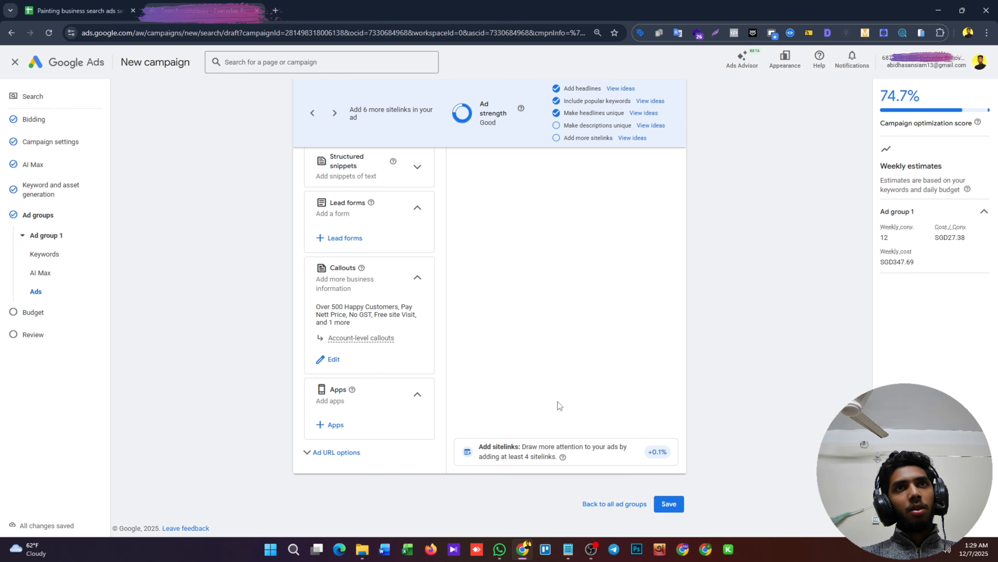
Open the full set of ad previews, examine the mobile ad formats, and close the preview
{"action": "scroll", "coordinate": [539, 400], "scroll_direction": "up", "scroll_amount": 15}
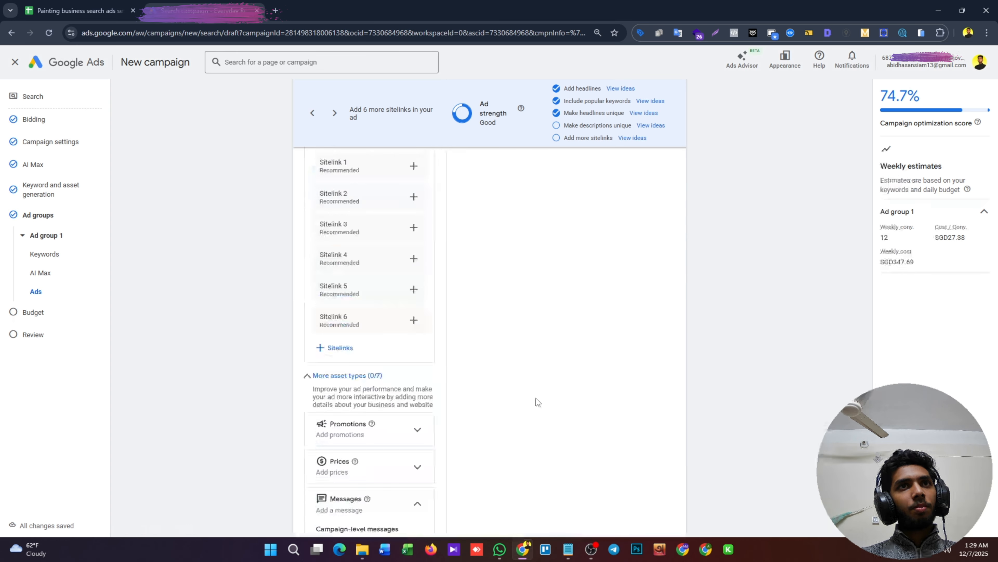
{"action": "scroll", "coordinate": [536, 398], "scroll_direction": "up", "scroll_amount": 12}
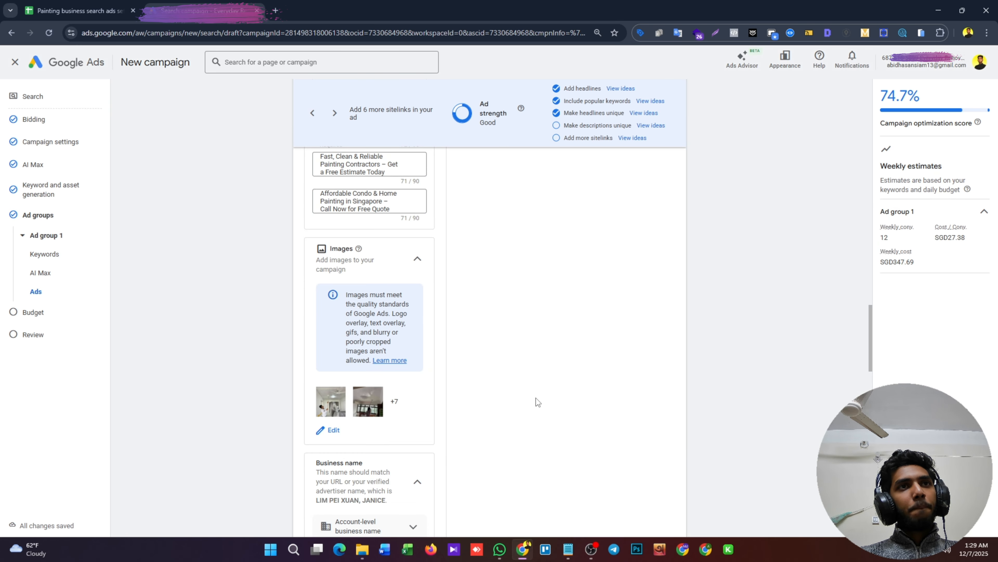
{"action": "scroll", "coordinate": [536, 398], "scroll_direction": "up", "scroll_amount": 10}
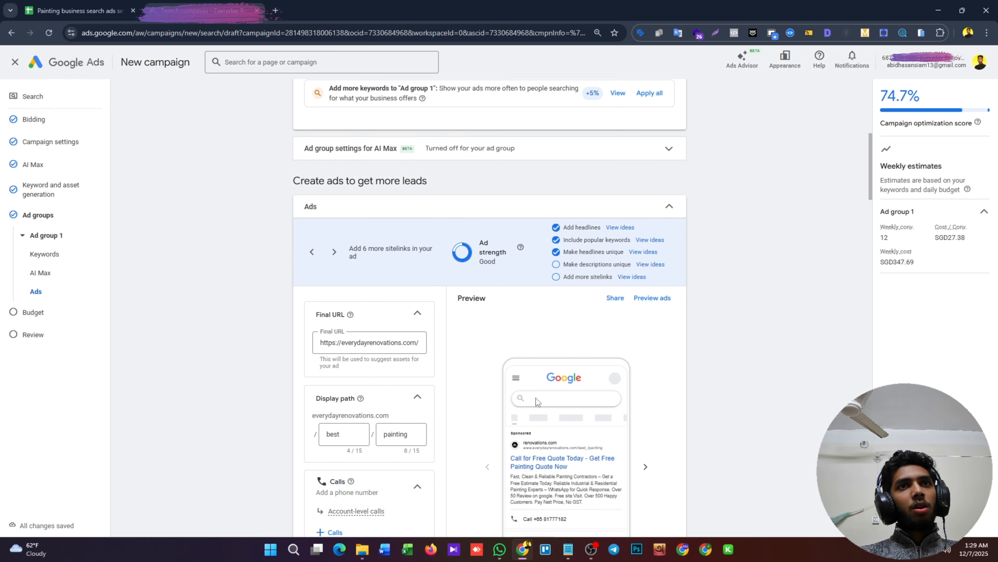
{"action": "left_click", "coordinate": [644, 401]}
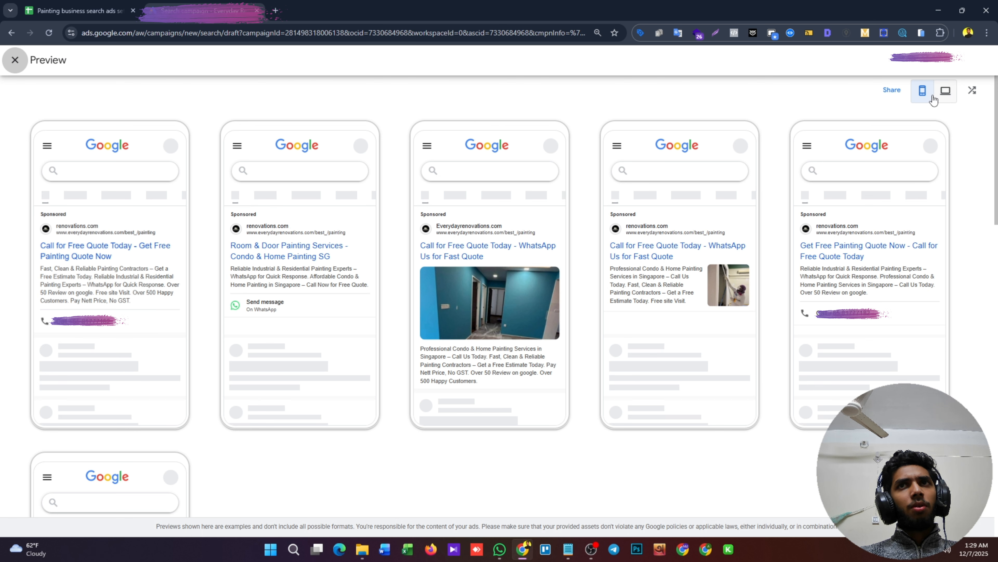
{"action": "left_click", "coordinate": [924, 92]}
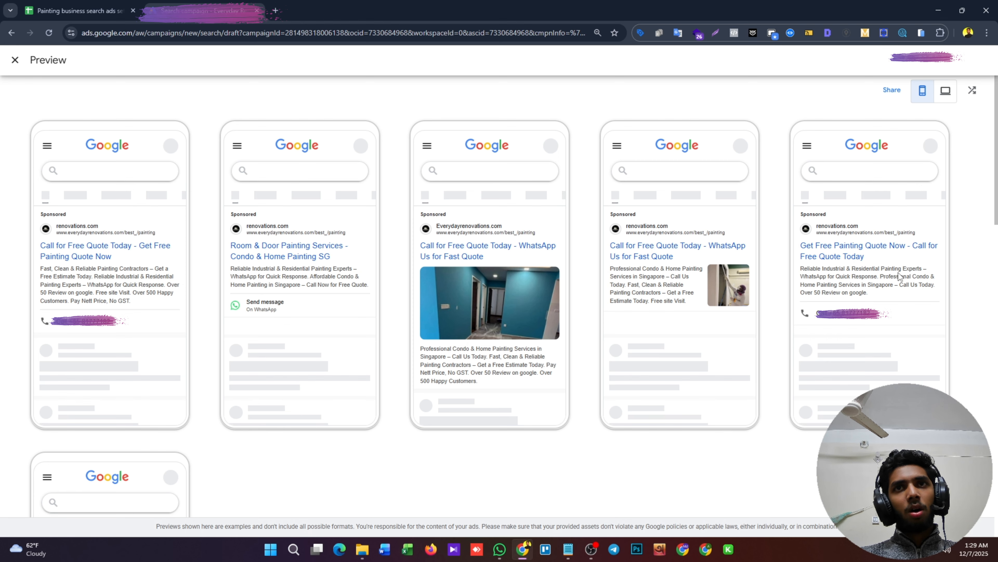
{"action": "scroll", "coordinate": [899, 272], "scroll_direction": "down", "scroll_amount": 4}
{"action": "scroll", "coordinate": [487, 283], "scroll_direction": "down", "scroll_amount": 5}
{"action": "scroll", "coordinate": [256, 376], "scroll_direction": "down", "scroll_amount": 8}
{"action": "scroll", "coordinate": [145, 350], "scroll_direction": "down", "scroll_amount": 4}
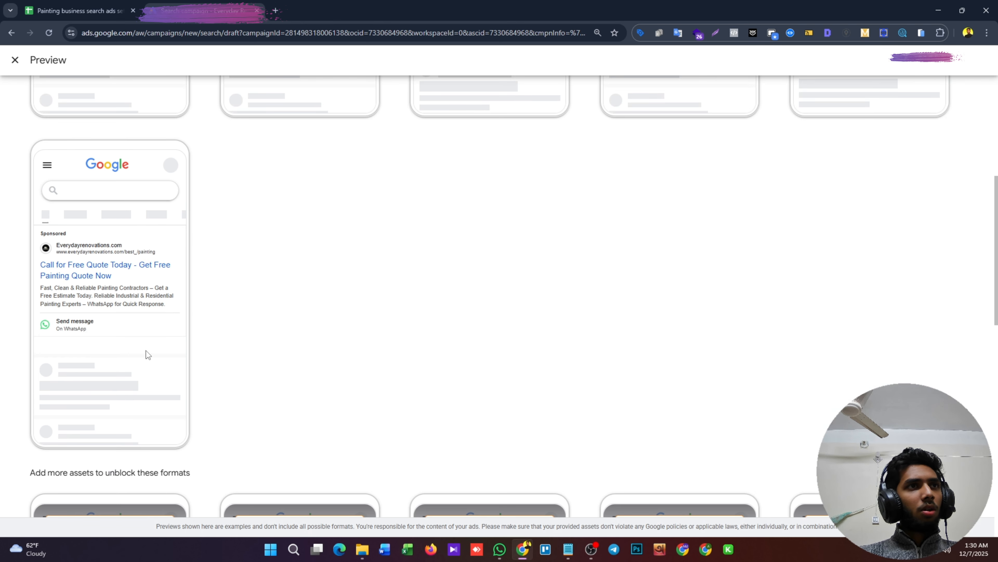
{"action": "scroll", "coordinate": [465, 355], "scroll_direction": "down", "scroll_amount": 5}
{"action": "scroll", "coordinate": [211, 288], "scroll_direction": "up", "scroll_amount": 10}
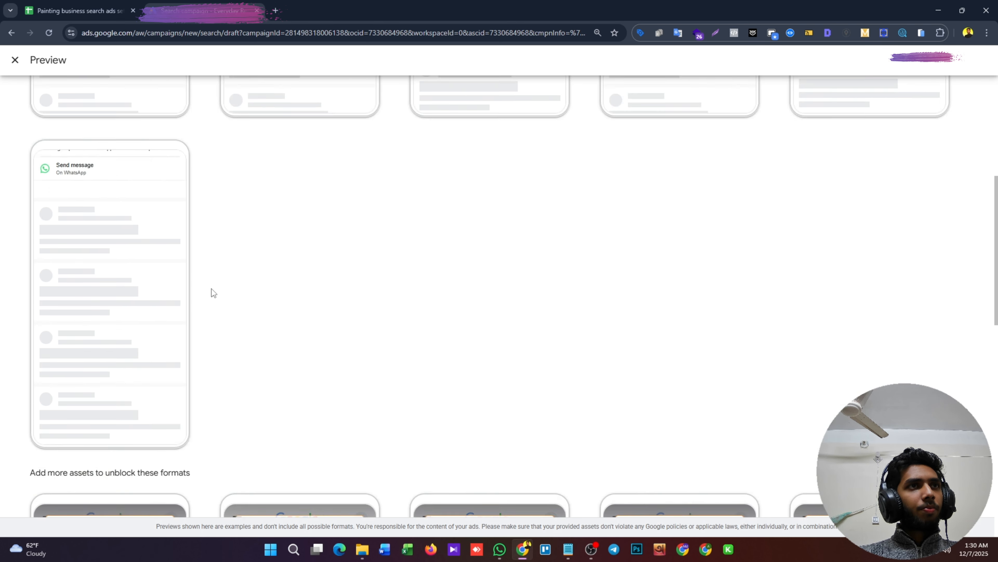
{"action": "scroll", "coordinate": [548, 335], "scroll_direction": "up", "scroll_amount": 5}
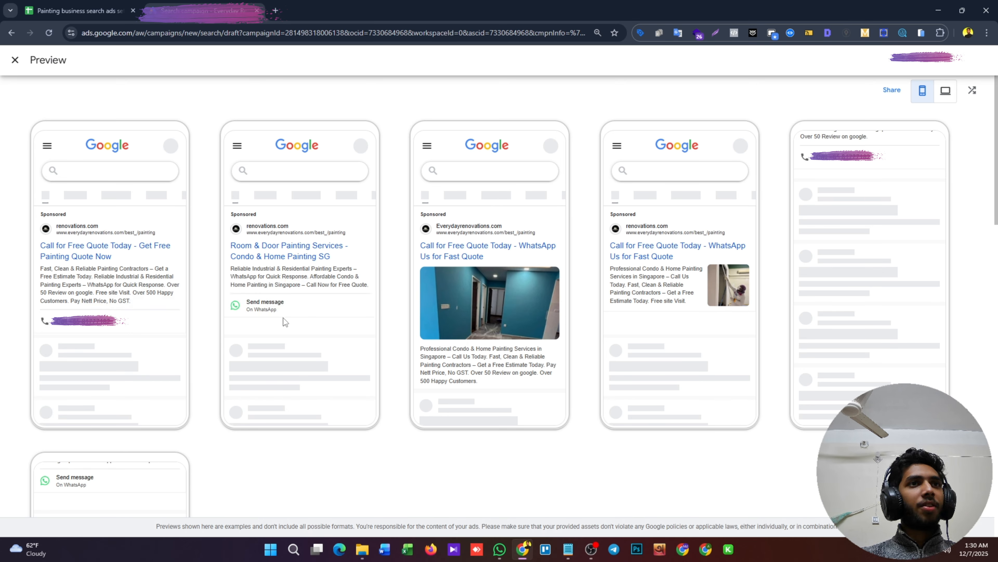
{"action": "left_click", "coordinate": [15, 60]}
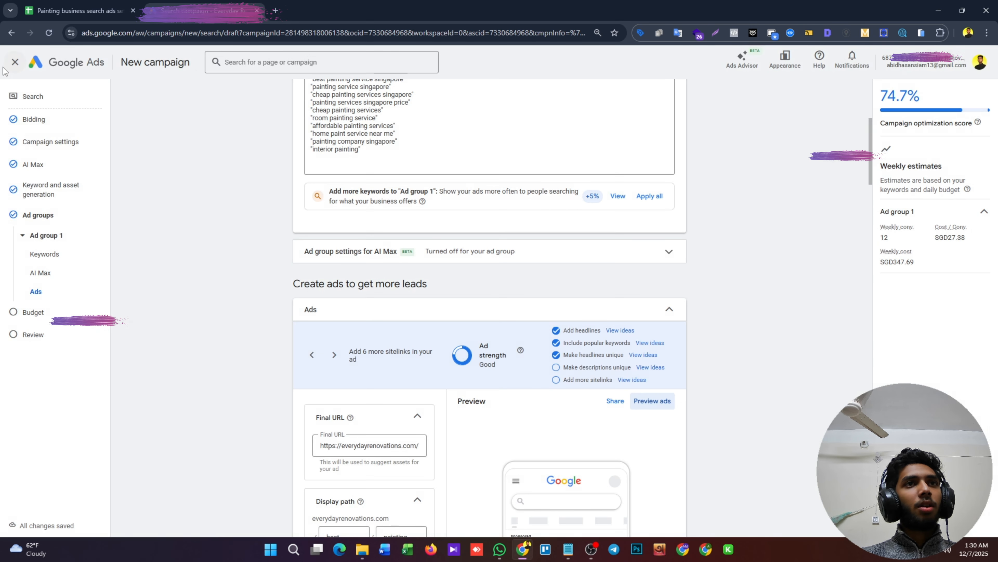
Save the finished ad in Ad group 1 and continue to the campaign budget
{"action": "scroll", "coordinate": [351, 326], "scroll_direction": "down", "scroll_amount": 6}
{"action": "scroll", "coordinate": [351, 326], "scroll_direction": "down", "scroll_amount": 20}
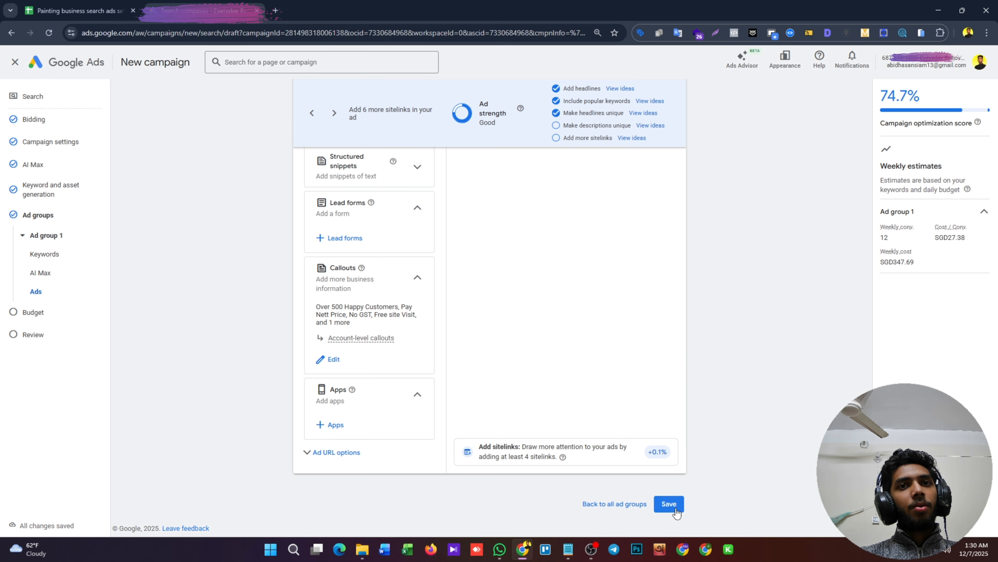
{"action": "left_click", "coordinate": [674, 509]}
{"action": "left_click", "coordinate": [717, 286]}
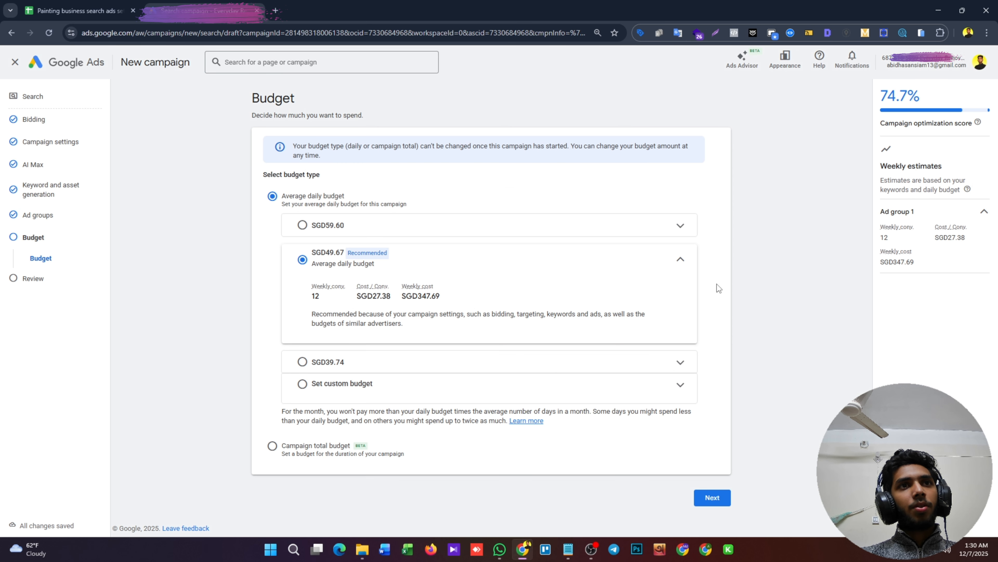
Set a custom average daily budget of SGD 30 and continue to the campaign review
{"action": "left_click", "coordinate": [298, 367]}
{"action": "left_click", "coordinate": [296, 368]}
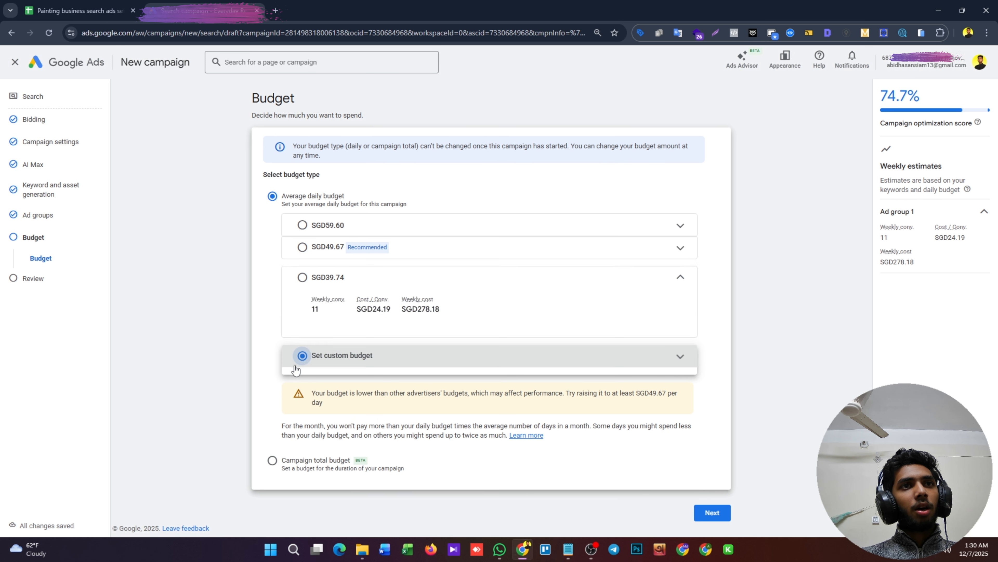
{"action": "double_click", "coordinate": [365, 342]}
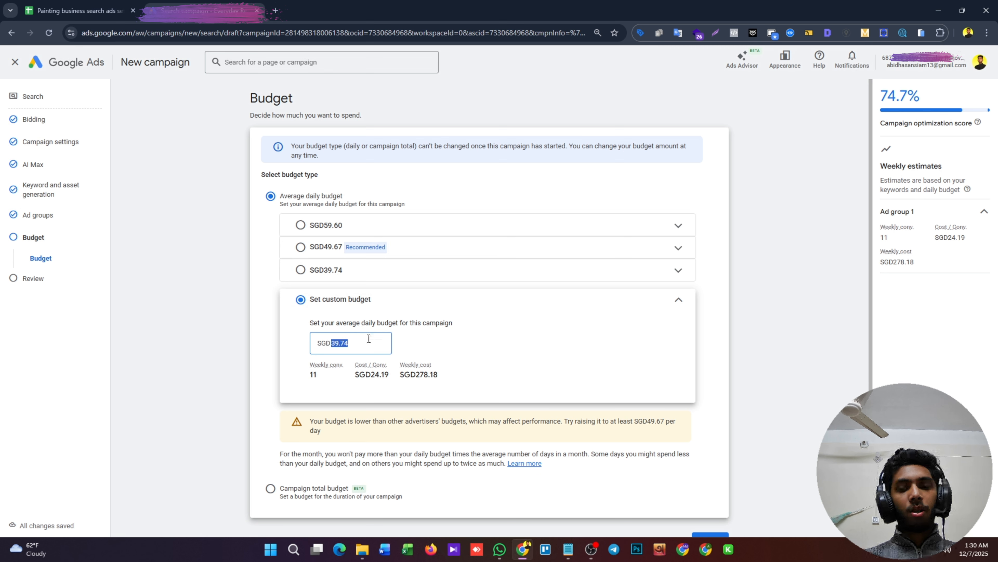
{"action": "type", "text": "30"}
{"action": "left_click", "coordinate": [537, 313]}
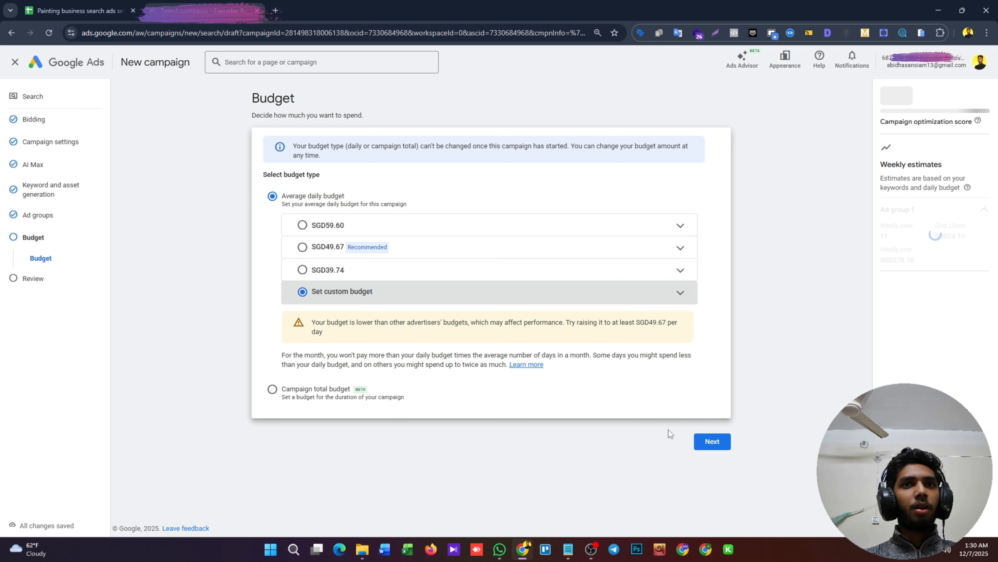
{"action": "left_click", "coordinate": [713, 441]}
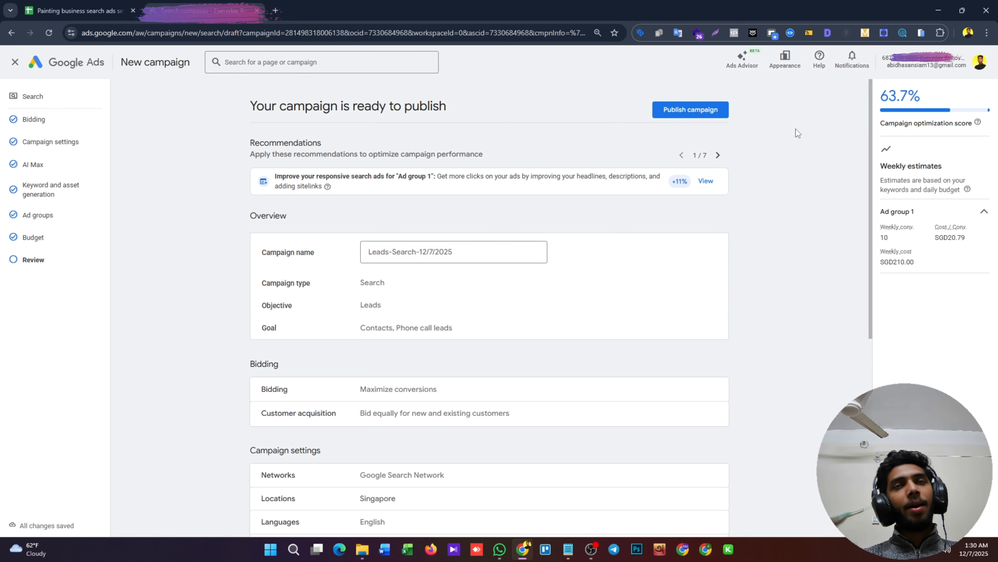
Check the campaign summary, then exit the setup and save the draft for later instead of publishing it
{"action": "scroll", "coordinate": [749, 155], "scroll_direction": "down", "scroll_amount": 5}
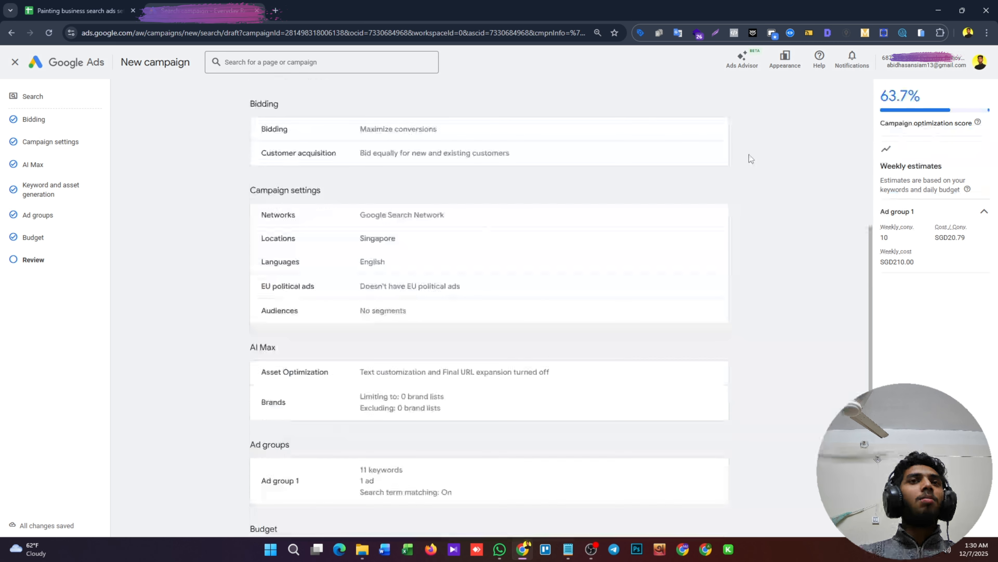
{"action": "scroll", "coordinate": [751, 157], "scroll_direction": "down", "scroll_amount": 2}
{"action": "scroll", "coordinate": [752, 155], "scroll_direction": "up", "scroll_amount": 7}
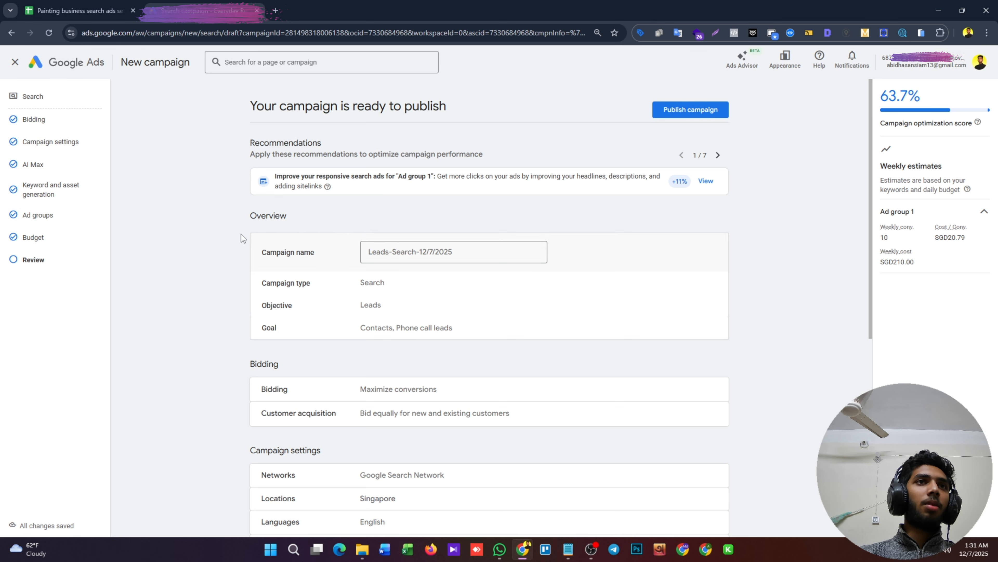
{"action": "left_click", "coordinate": [16, 63]}
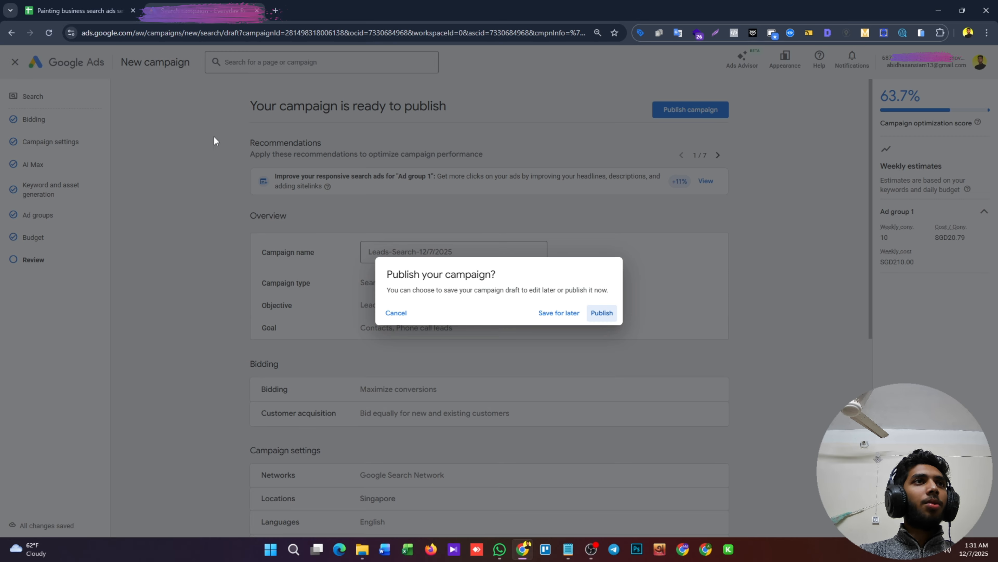
{"action": "left_click", "coordinate": [564, 315]}
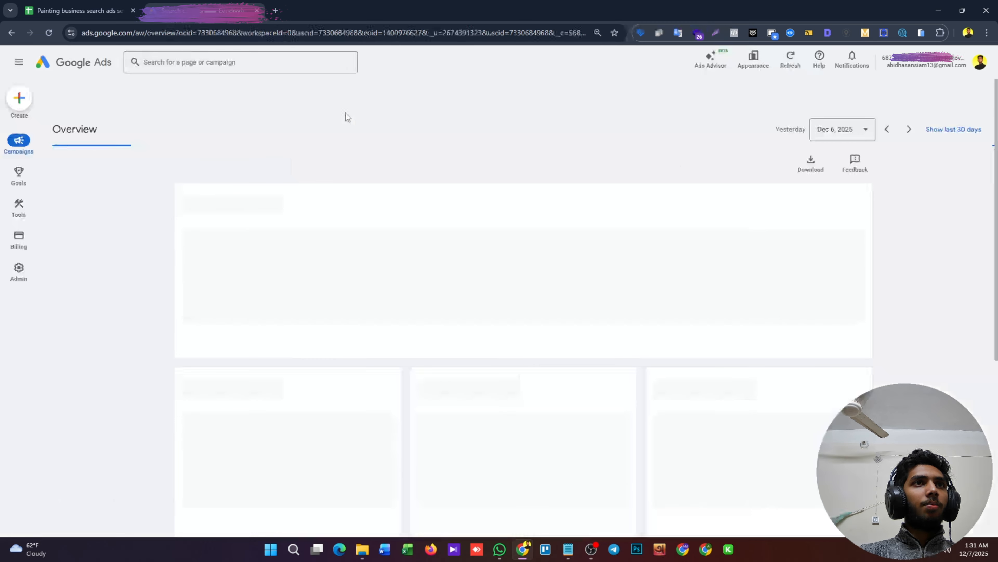
Open the existing campaign Leads-RSA-19-09-25 from the list of all campaigns
{"action": "left_click", "coordinate": [191, 103]}
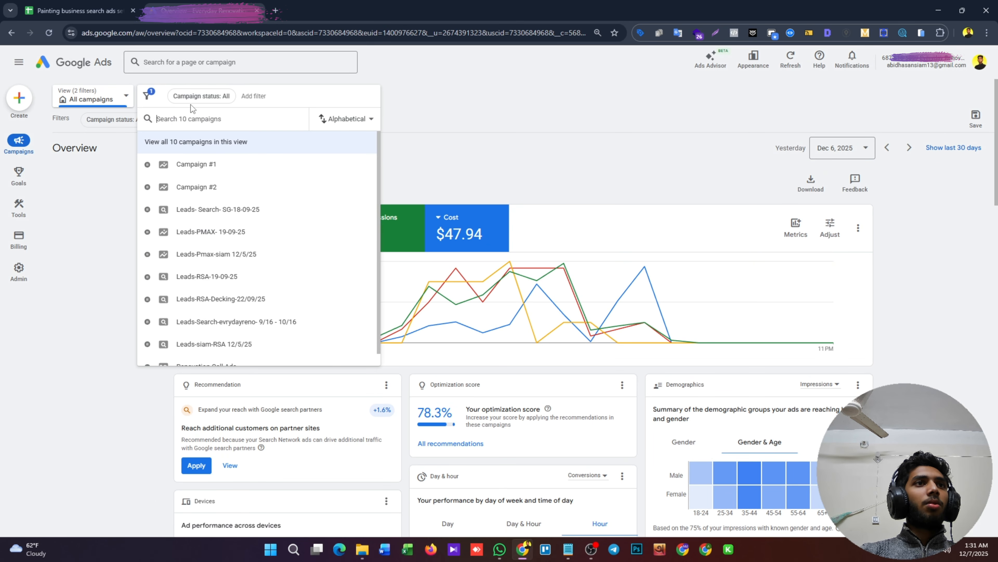
{"action": "scroll", "coordinate": [219, 283], "scroll_direction": "down", "scroll_amount": 1}
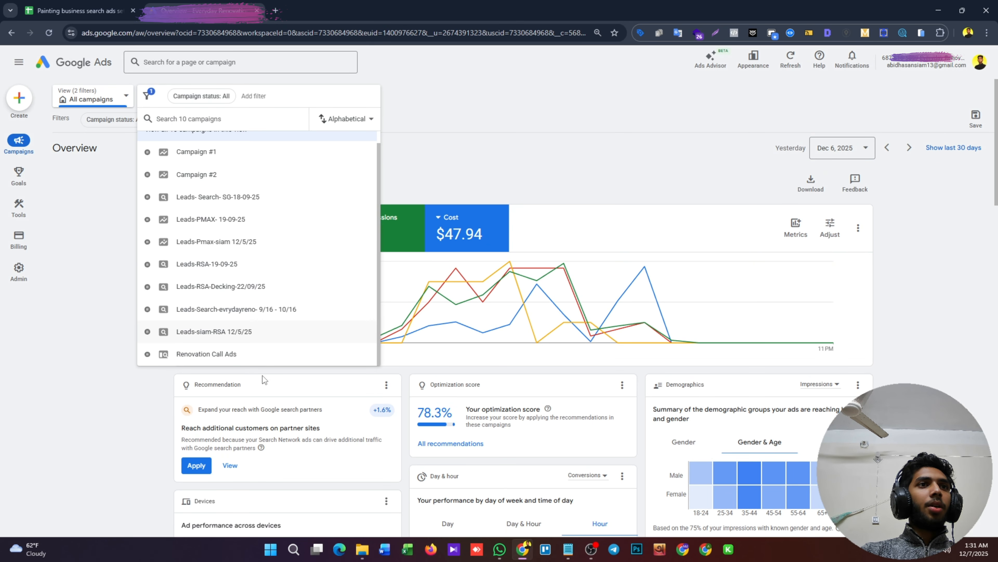
{"action": "left_click", "coordinate": [230, 264]}
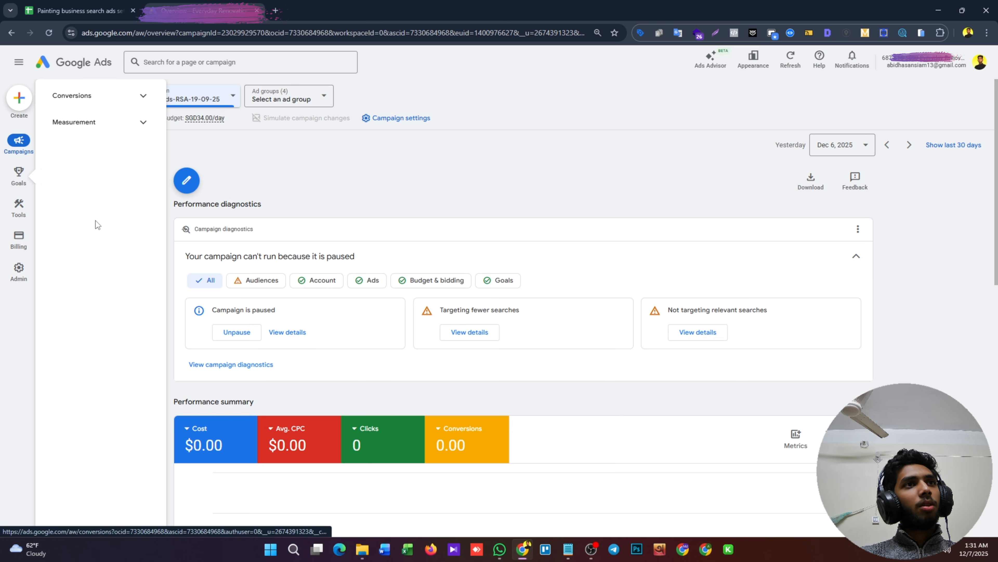
Show the negative keywords of the Leads-RSA-19-09-25 campaign
{"action": "mouse_move", "coordinate": [20, 178]}
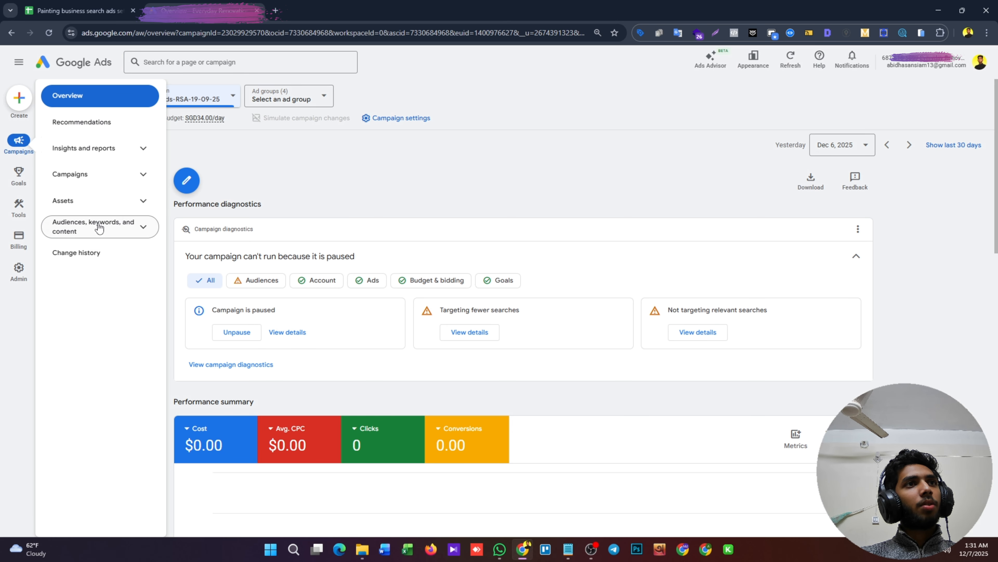
{"action": "left_click", "coordinate": [90, 225]}
{"action": "left_click", "coordinate": [96, 241]}
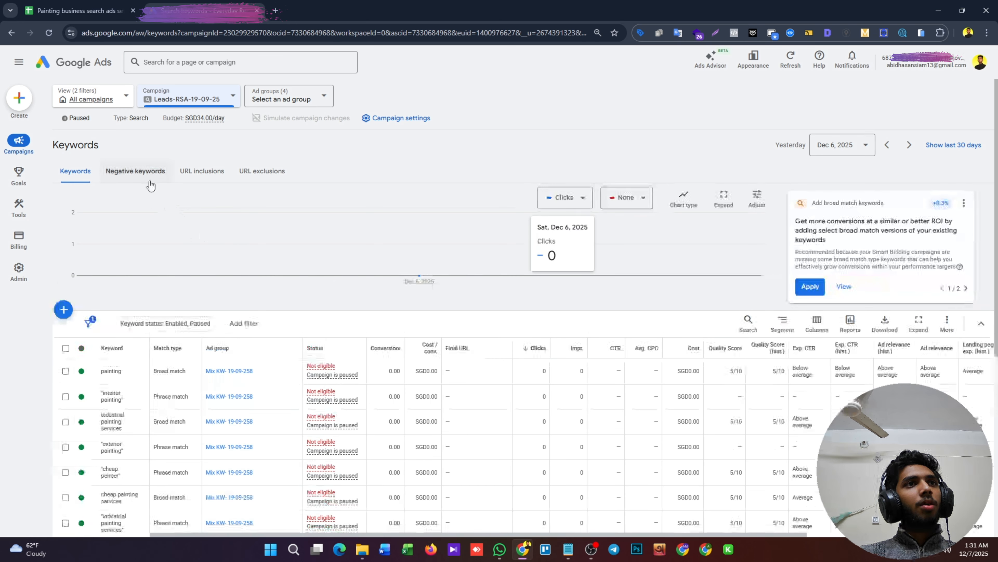
{"action": "left_click", "coordinate": [143, 177]}
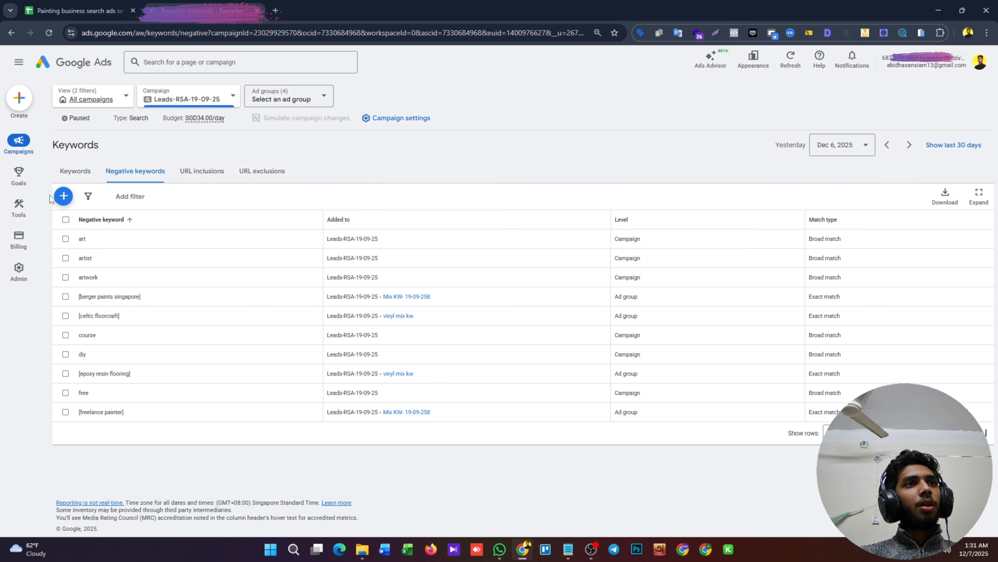
Start adding campaign-level negative keywords and paste in the spreadsheet's negative keyword list, from "which" to "[painter]"
{"action": "left_click", "coordinate": [62, 196]}
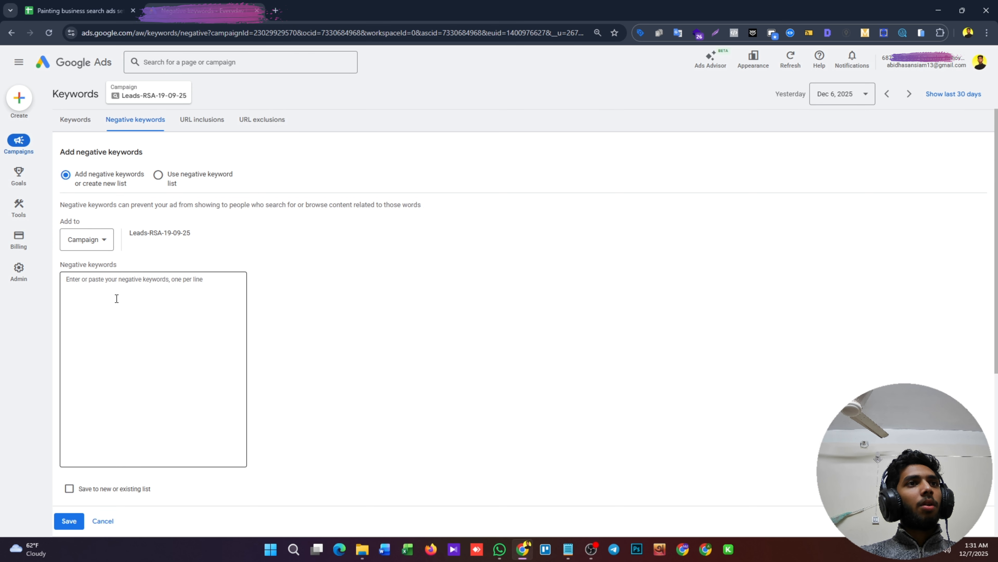
{"action": "left_click", "coordinate": [75, 10]}
{"action": "left_click_drag", "start_coordinate": [186, 150], "coordinate": [169, 380]}
{"action": "key", "text": "ctrl+c"}
{"action": "left_click", "coordinate": [173, 11]}
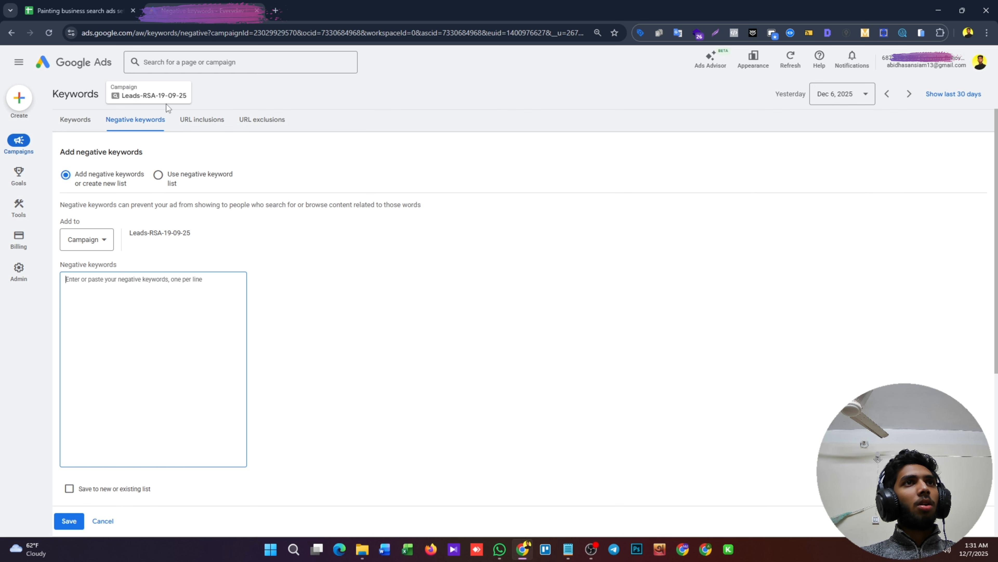
{"action": "key", "text": "ctrl+v"}
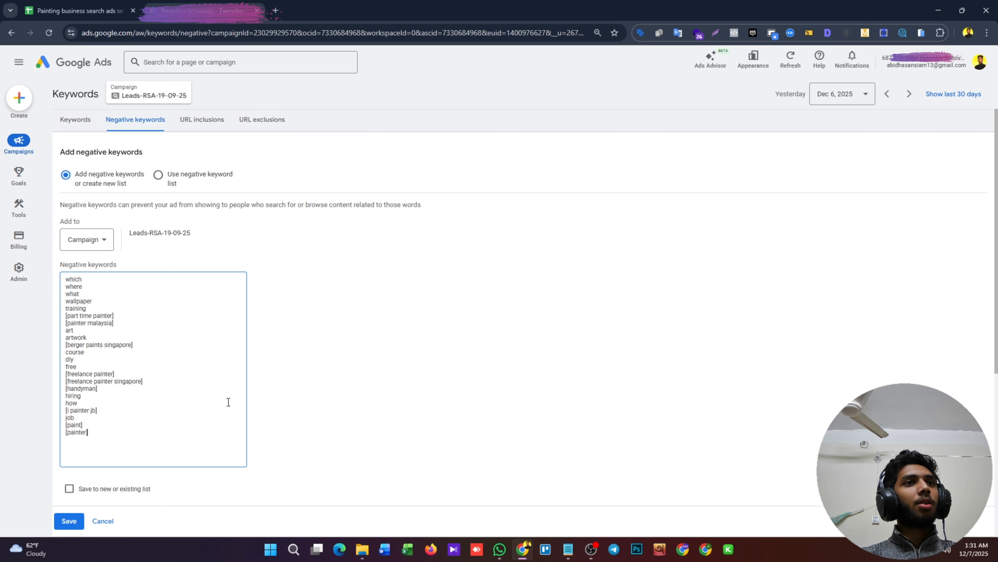
{"action": "scroll", "coordinate": [229, 401], "scroll_direction": "down", "scroll_amount": 3}
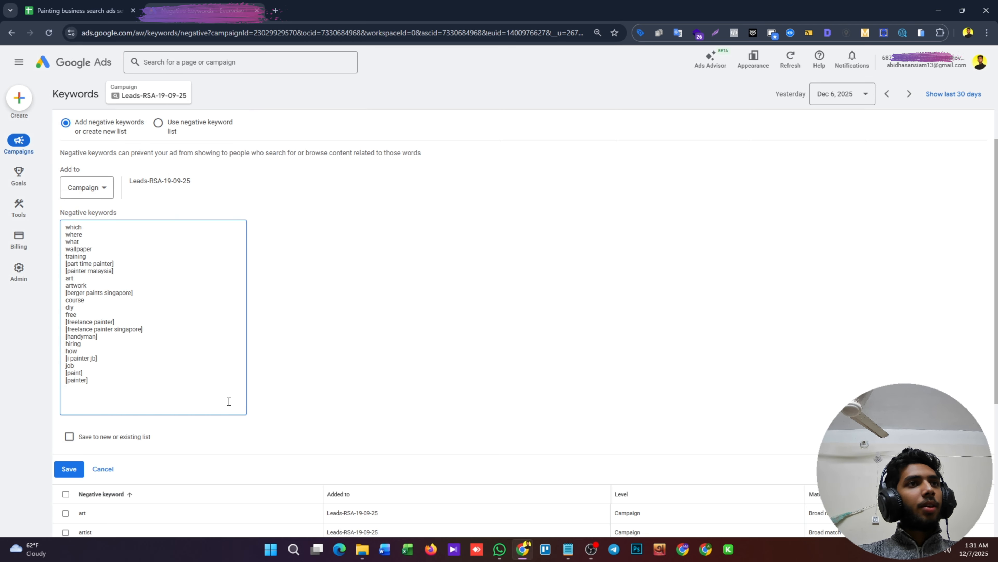
{"action": "scroll", "coordinate": [229, 401], "scroll_direction": "up", "scroll_amount": 3}
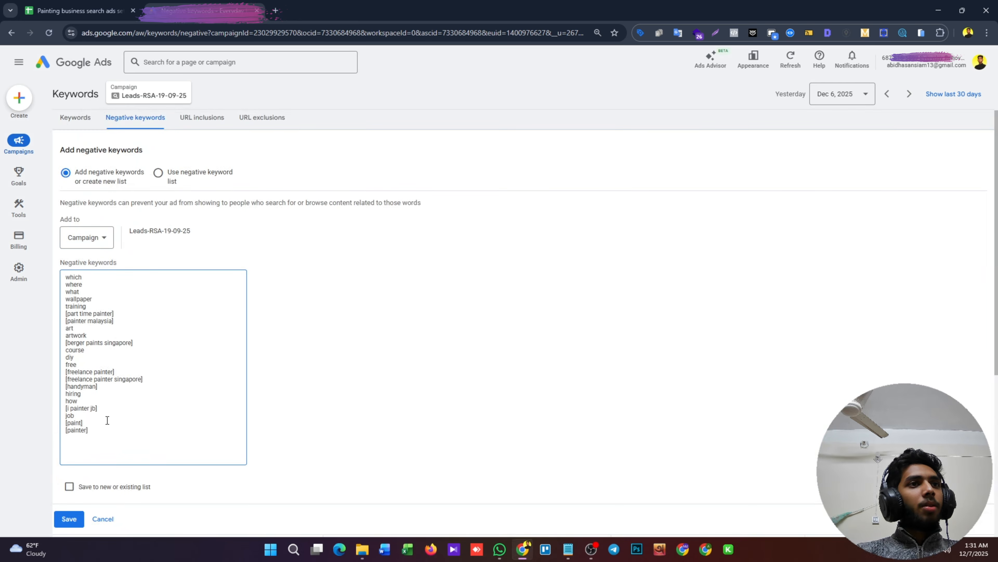
{"action": "scroll", "coordinate": [143, 390], "scroll_direction": "up", "scroll_amount": 2}
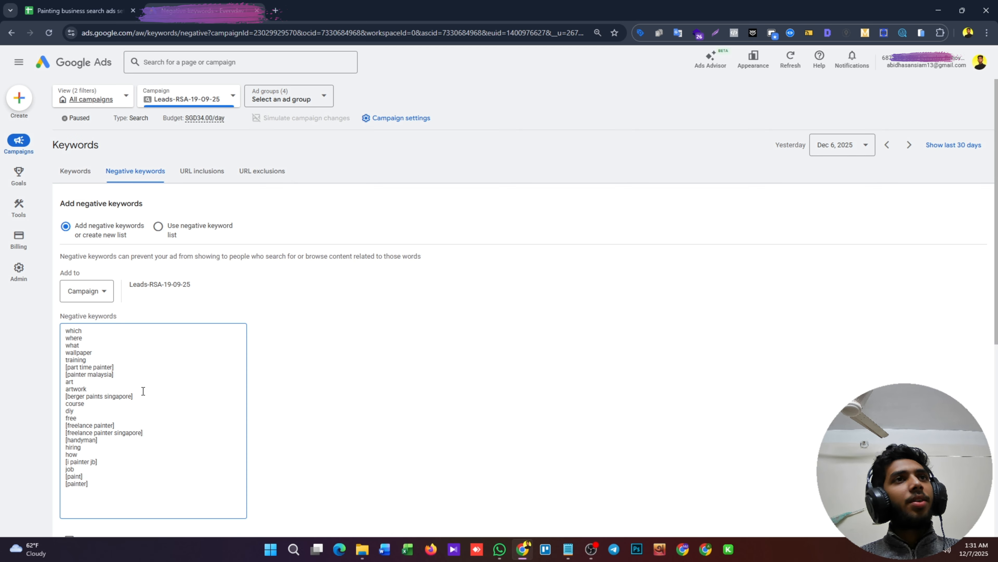